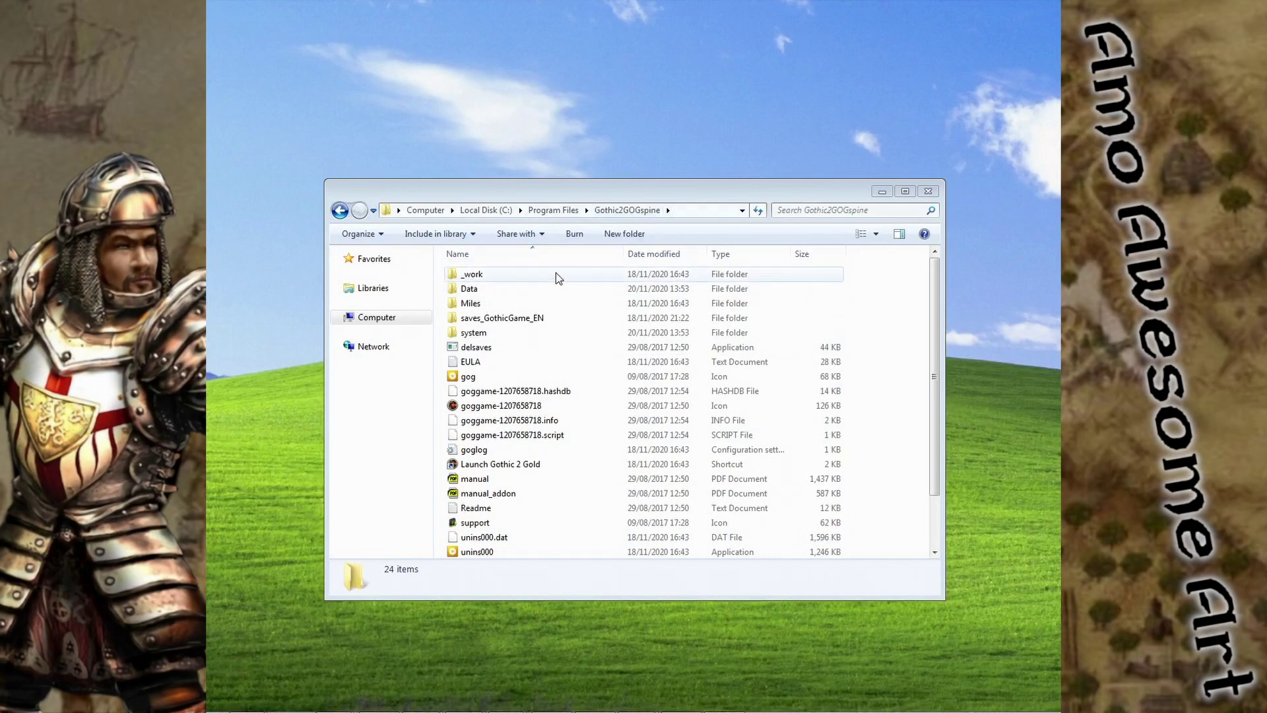
Go into _work\tools\VDFS in Explorer and start GothicVDFS.exe
{"action": "double_click", "coordinate": [554, 275]}
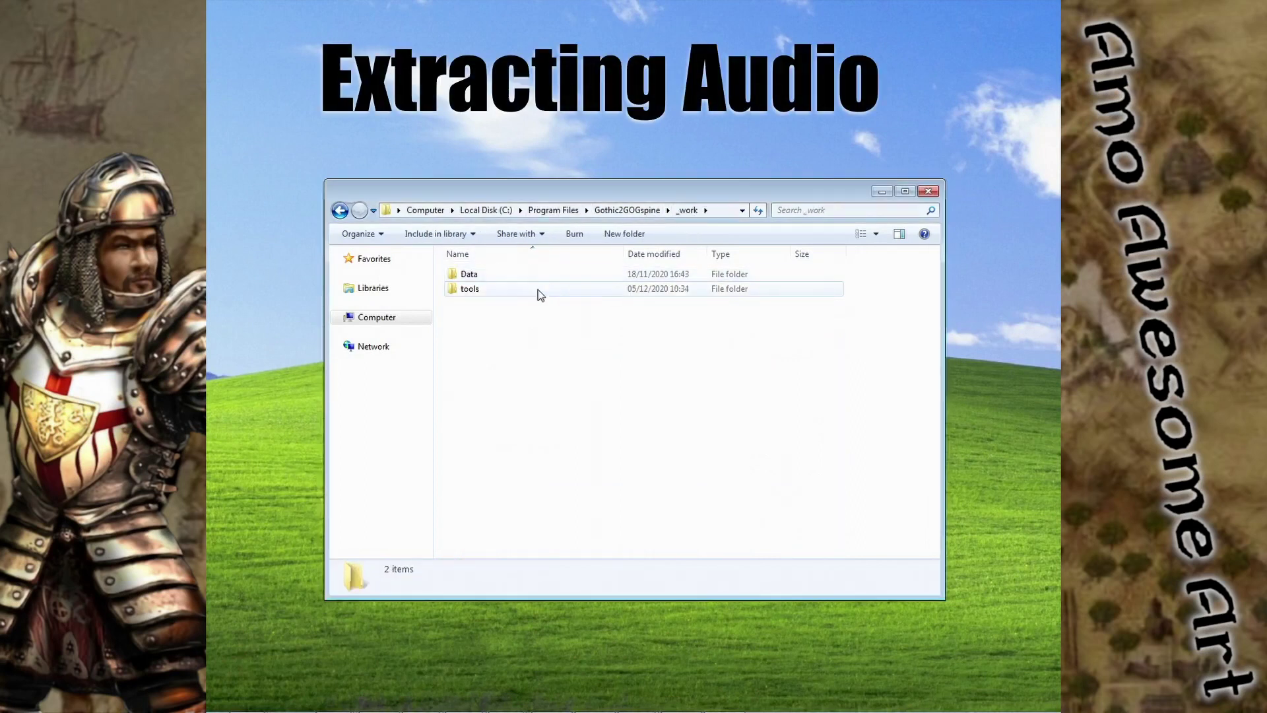
{"action": "double_click", "coordinate": [539, 291]}
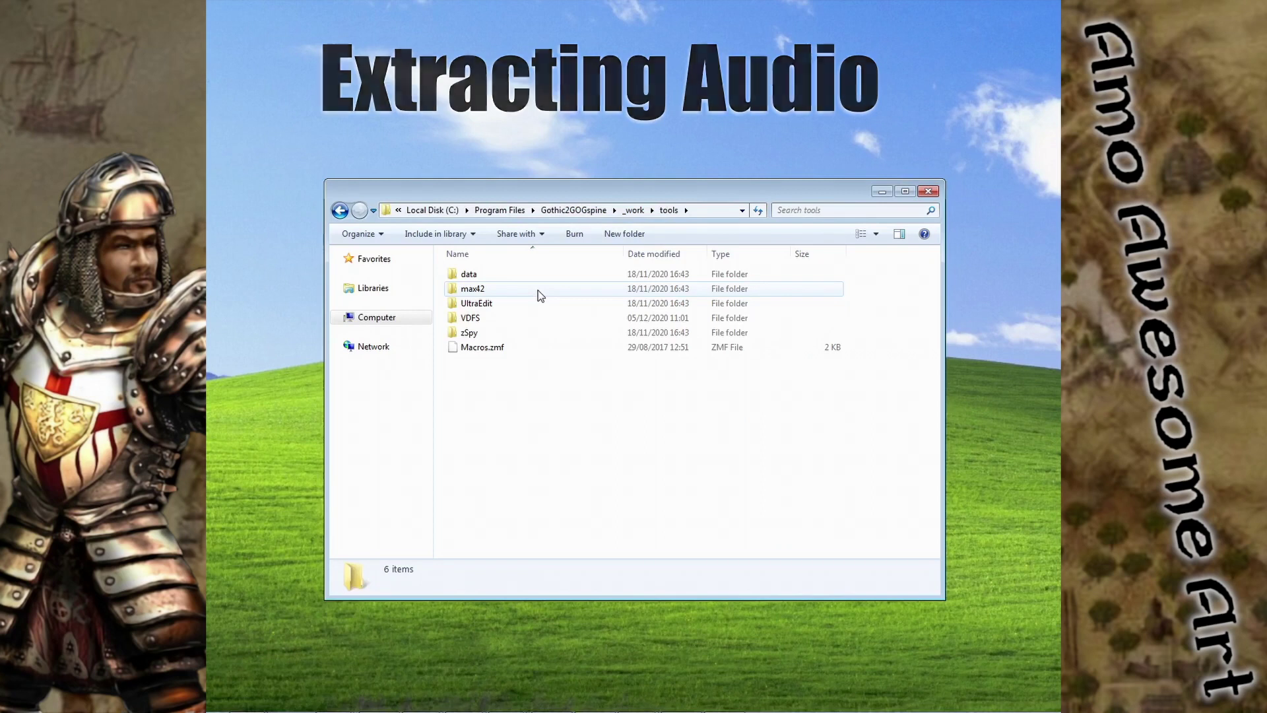
{"action": "double_click", "coordinate": [514, 319]}
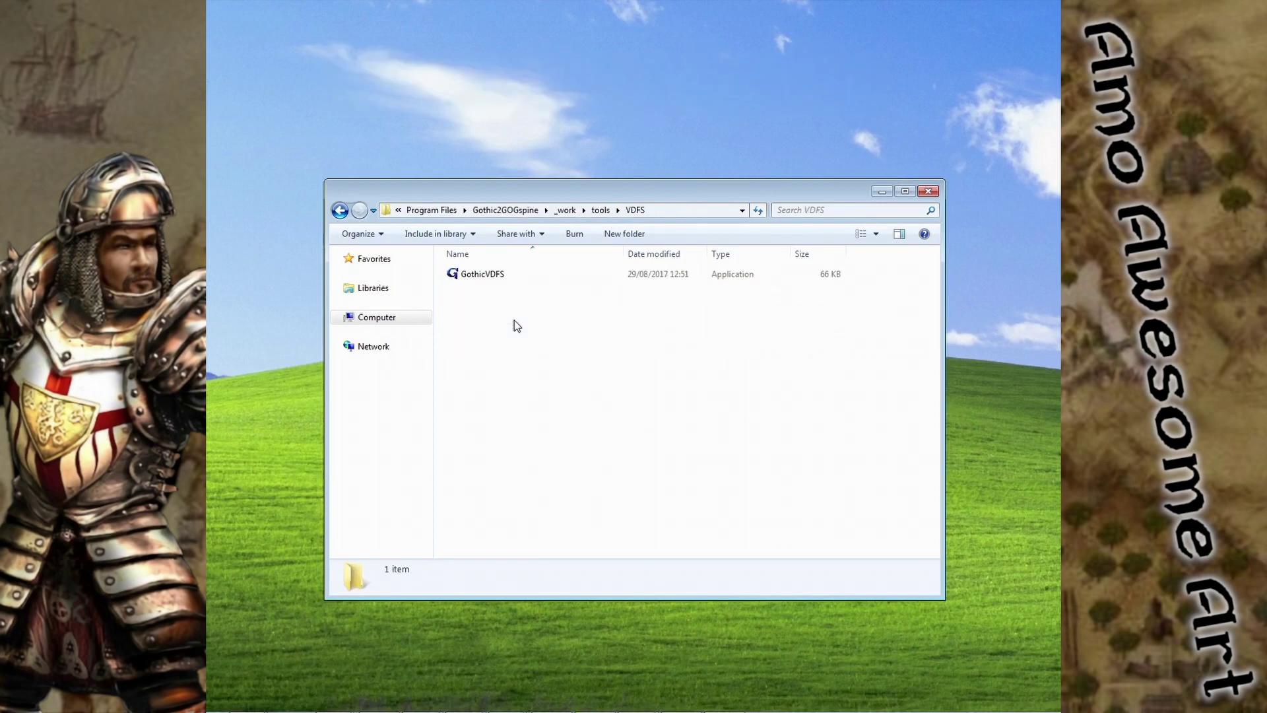
{"action": "double_click", "coordinate": [519, 277]}
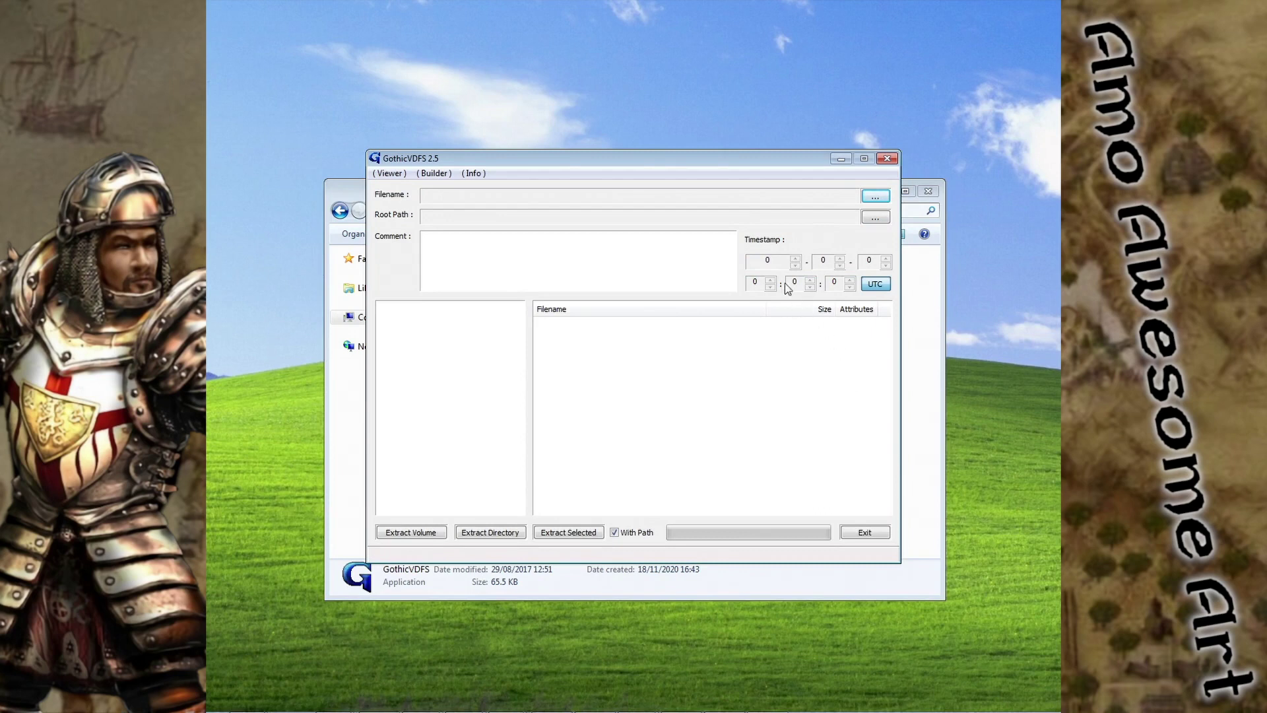
Load the Speech1.vdf volume from the Gothic2GOGspine Data folder via the Filename browse button
{"action": "left_click", "coordinate": [875, 196]}
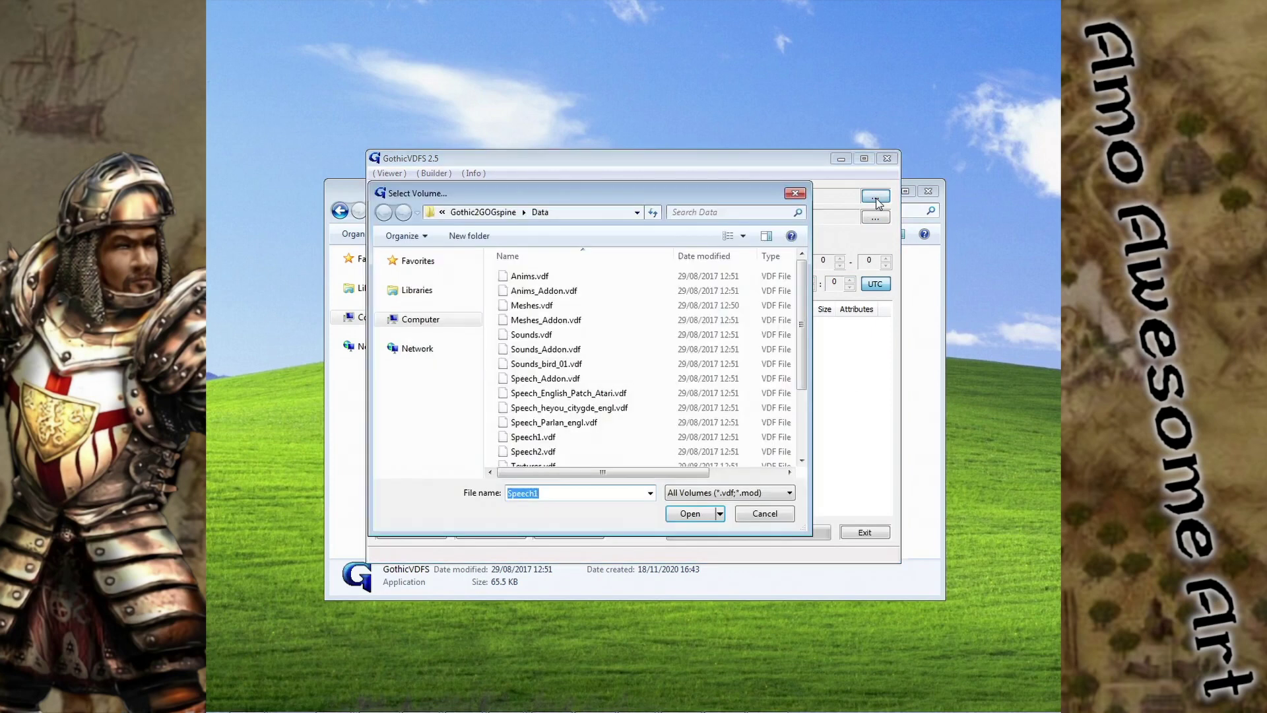
{"action": "left_click_drag", "start_coordinate": [801, 320], "coordinate": [792, 295]}
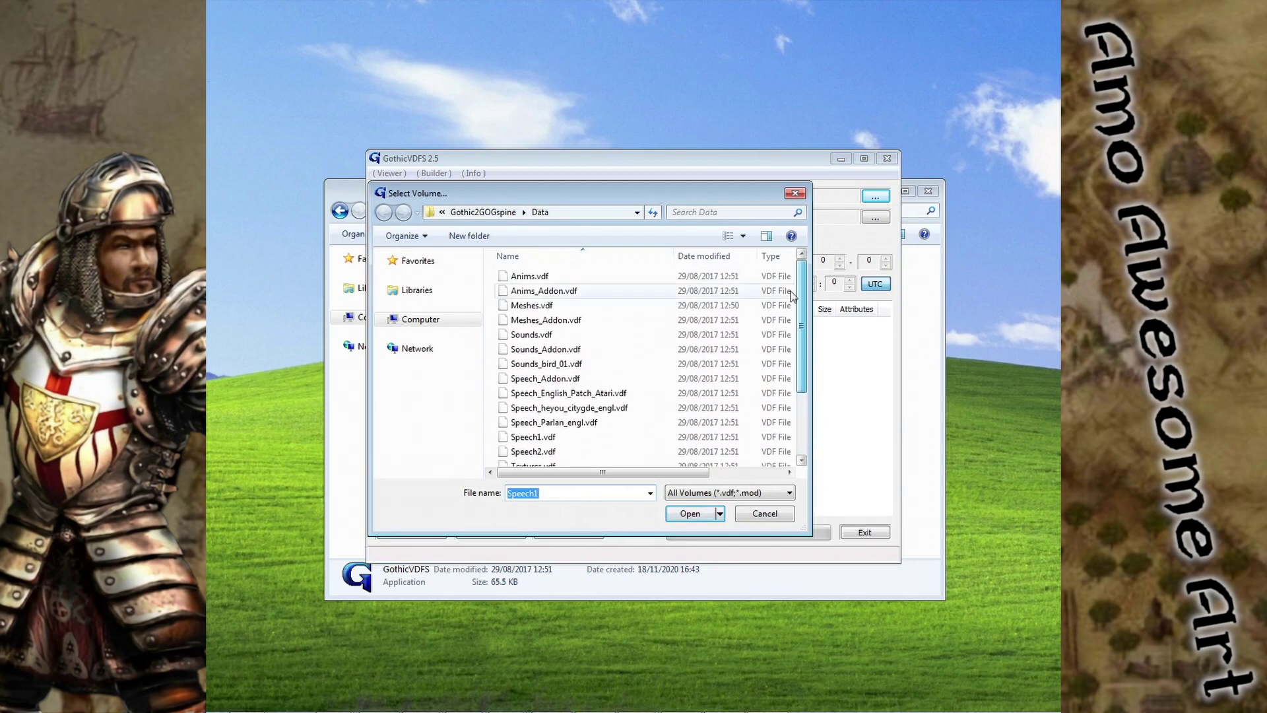
{"action": "left_click", "coordinate": [531, 439]}
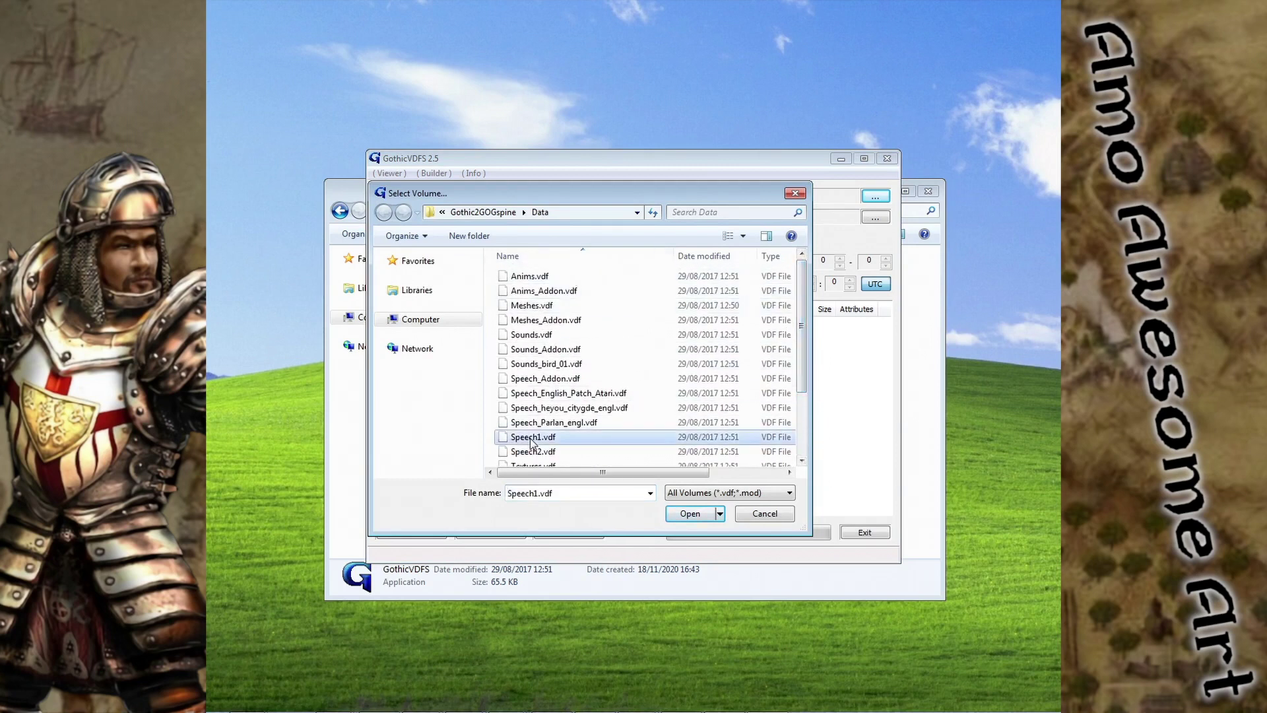
{"action": "left_click", "coordinate": [693, 514]}
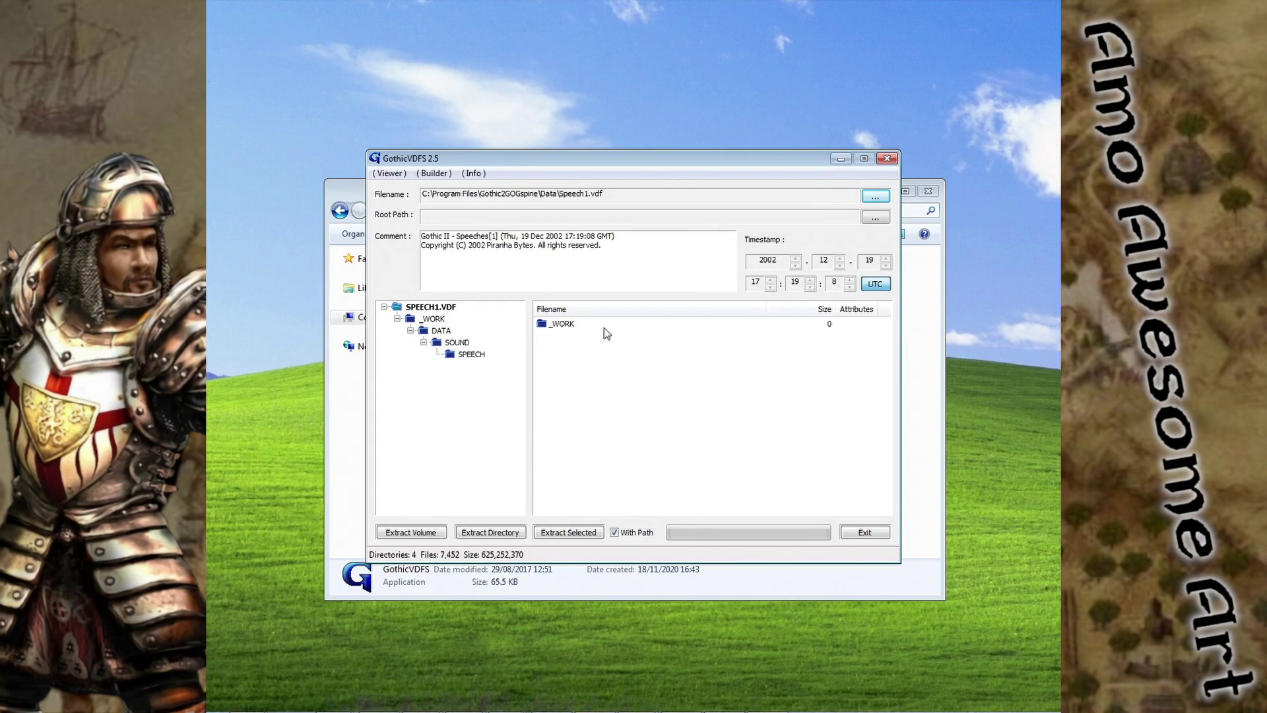
Extract B_ALBRECHT_YOUARENOTWORTHY_03_00.WAV from _WORK\DATA\SOUND\SPEECH with its folder path
{"action": "left_click", "coordinate": [435, 320]}
{"action": "left_click", "coordinate": [441, 332]}
{"action": "left_click", "coordinate": [456, 343]}
{"action": "left_click", "coordinate": [466, 357]}
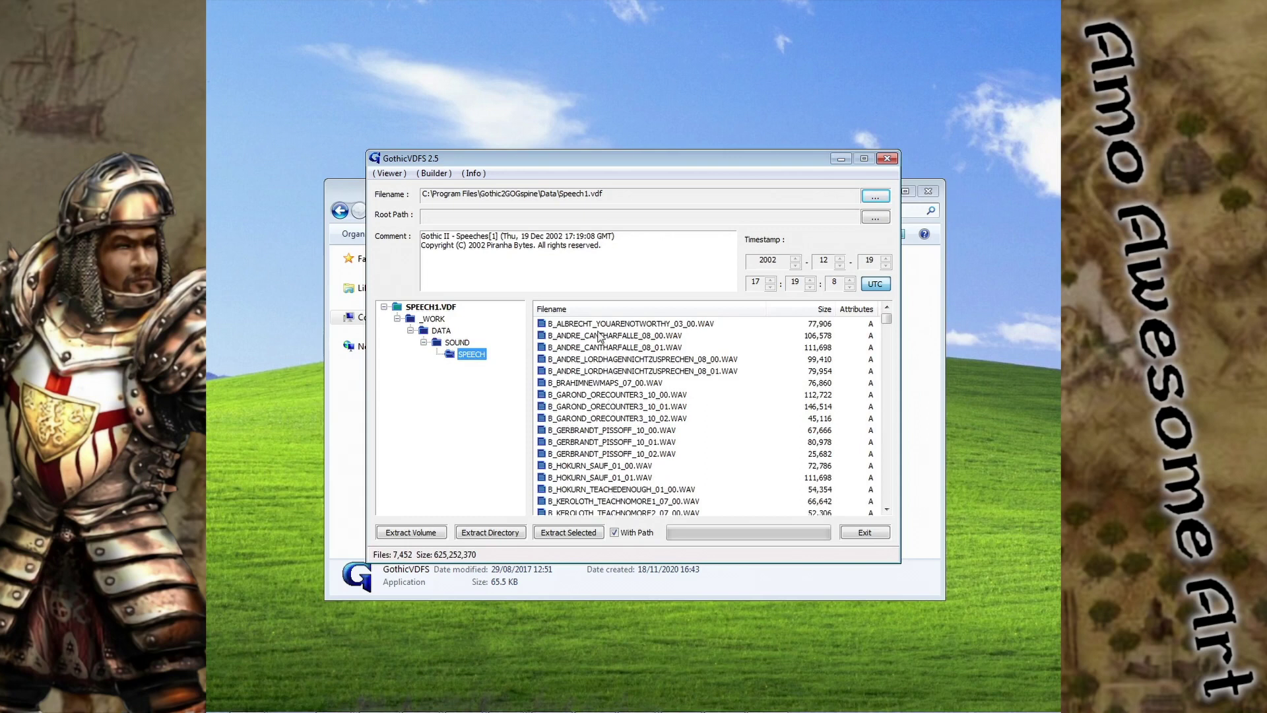
{"action": "left_click", "coordinate": [598, 325]}
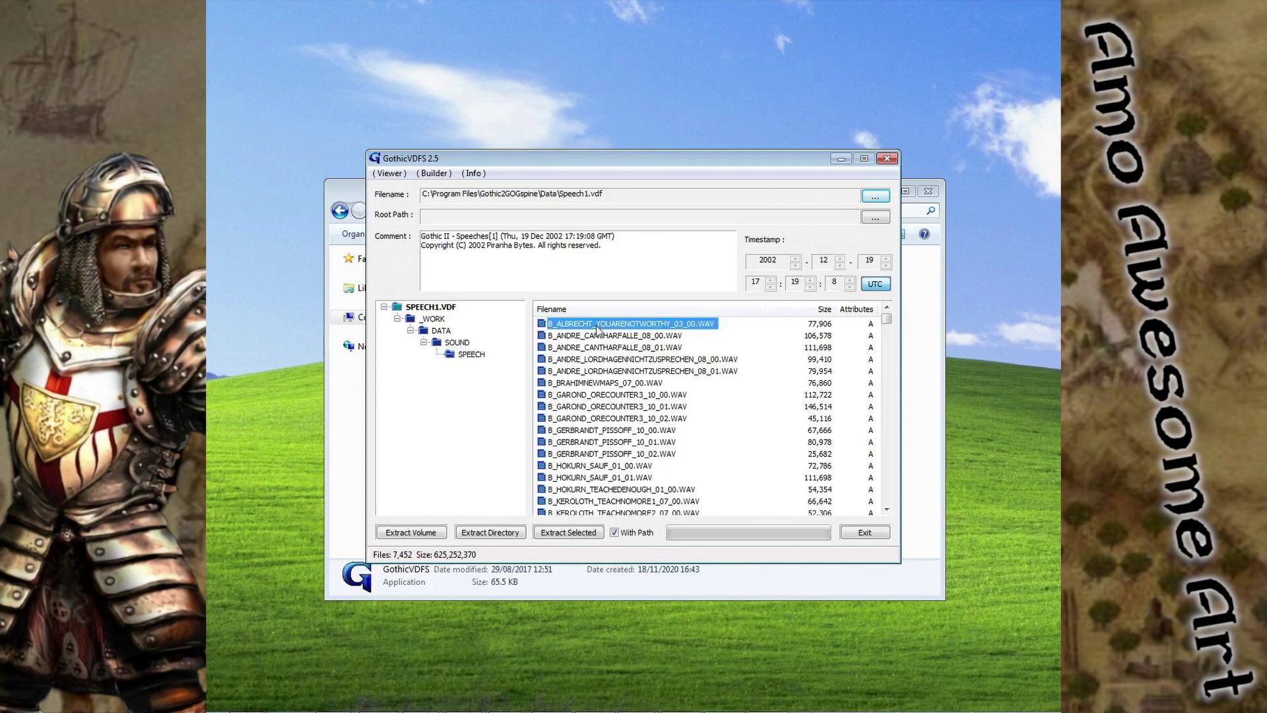
{"action": "left_click", "coordinate": [580, 532]}
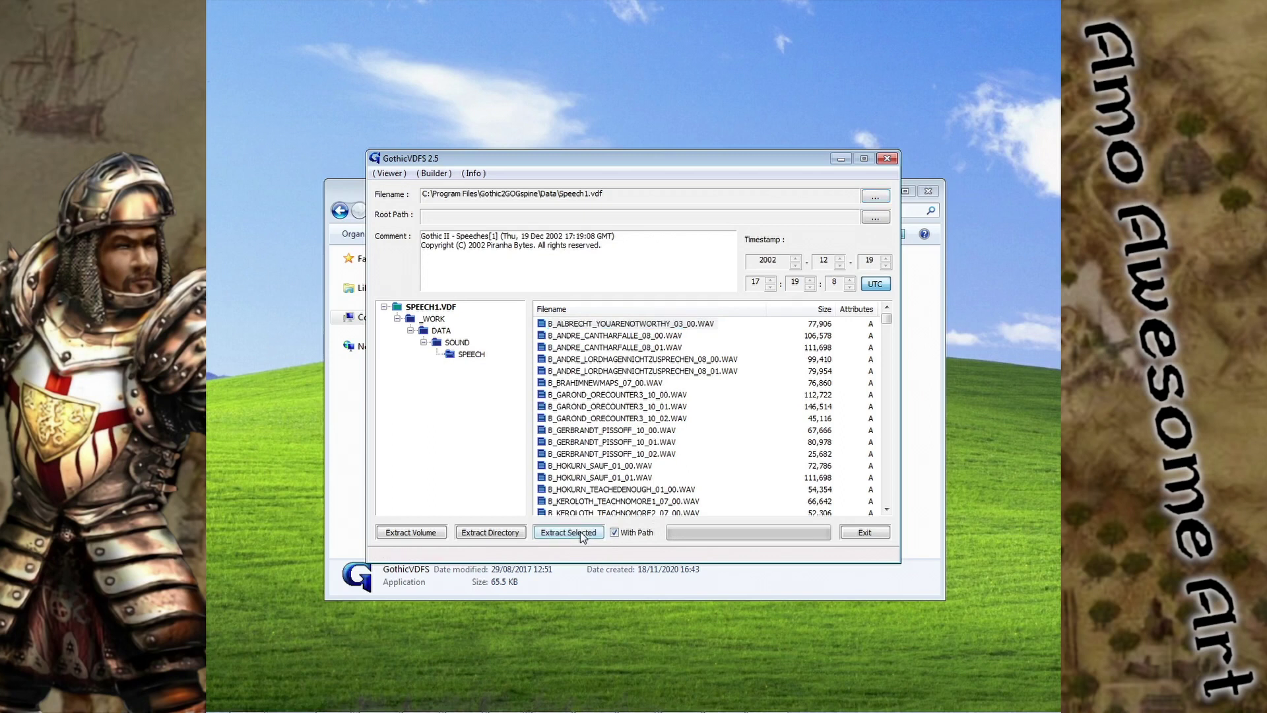
Play the extracted WAV from _WORK\DATA\SOUND\SPEECH in Explorer to confirm it works
{"action": "left_click", "coordinate": [918, 360]}
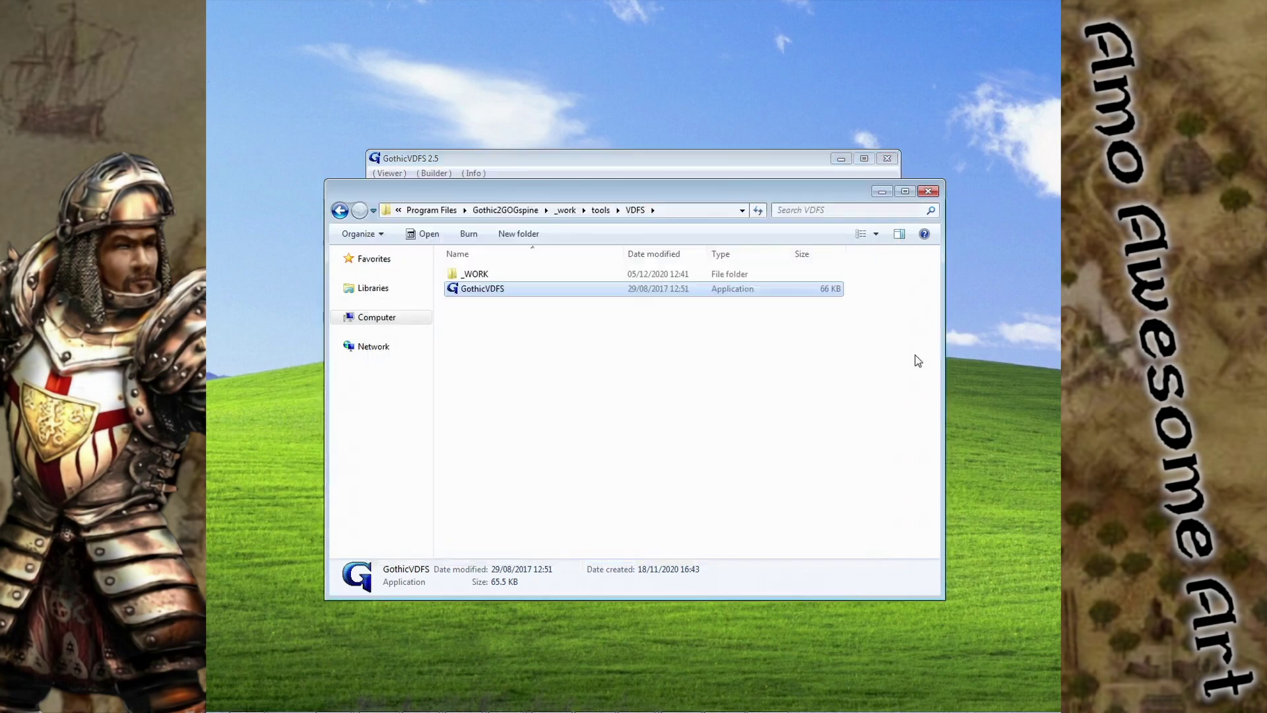
{"action": "left_click", "coordinate": [918, 360]}
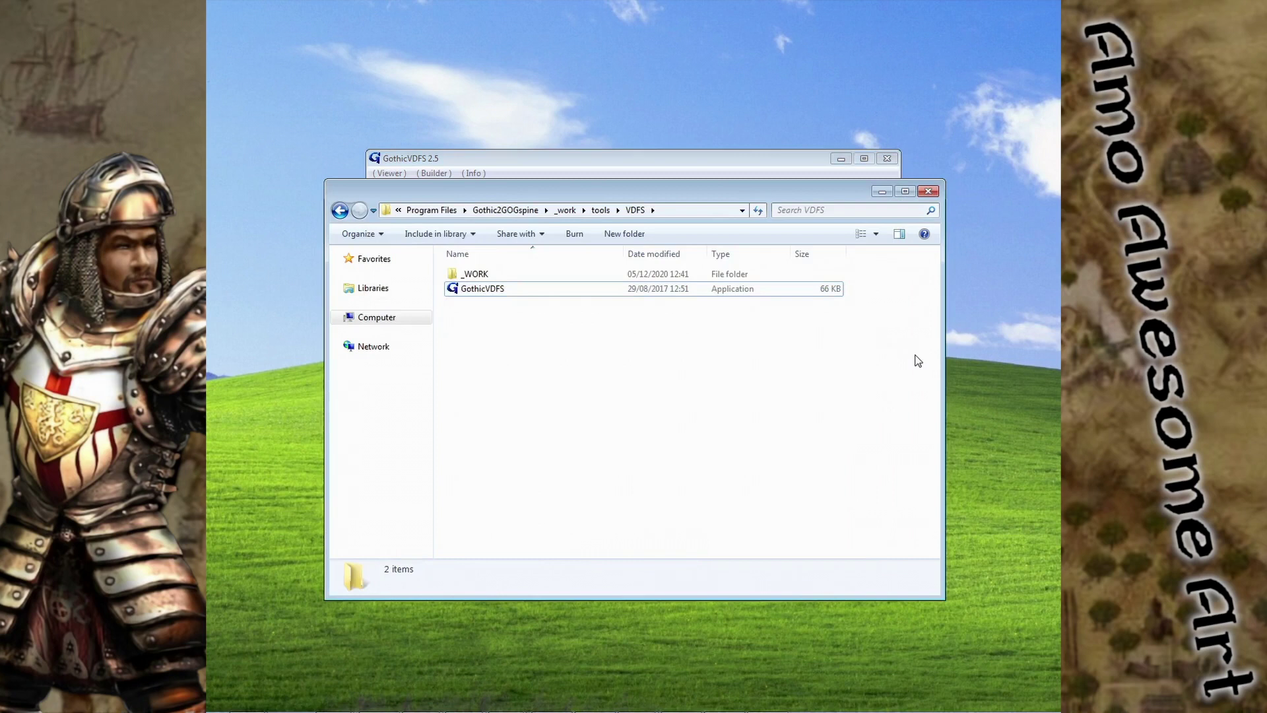
{"action": "double_click", "coordinate": [526, 280]}
{"action": "double_click", "coordinate": [526, 279]}
{"action": "left_click", "coordinate": [526, 280]}
{"action": "double_click", "coordinate": [526, 280]}
{"action": "double_click", "coordinate": [526, 279]}
{"action": "left_click", "coordinate": [526, 280]}
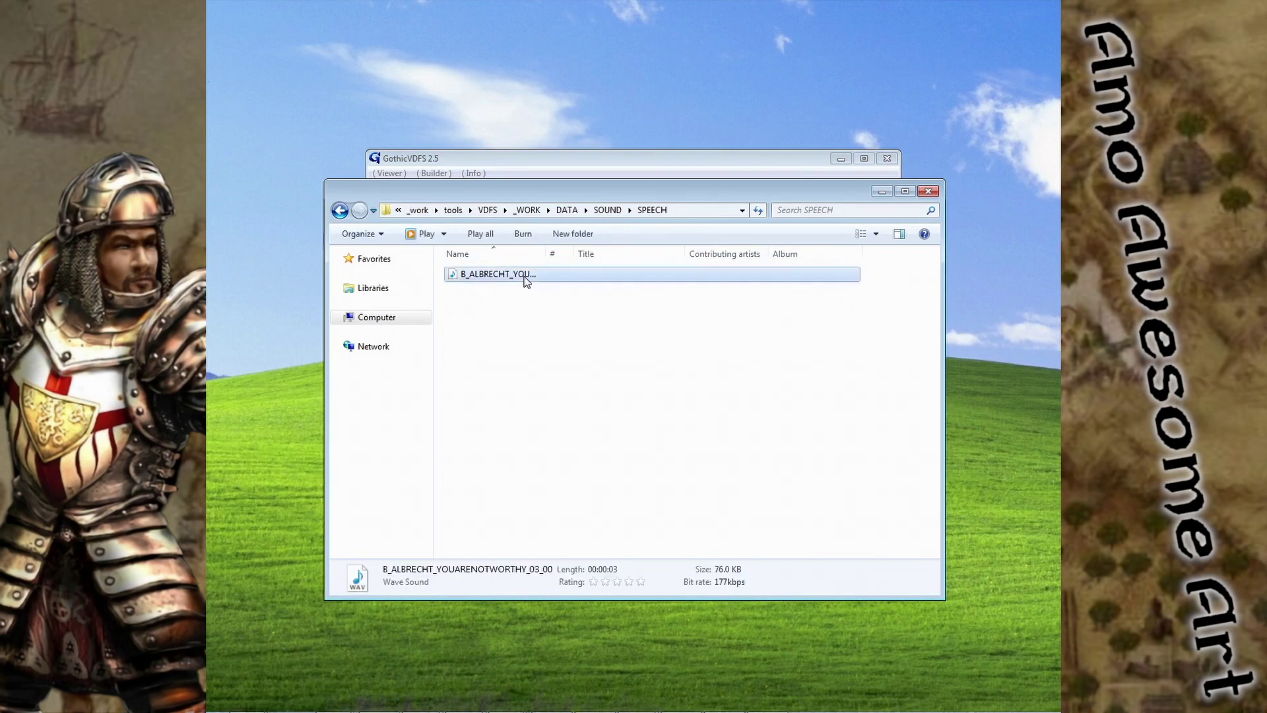
{"action": "double_click", "coordinate": [526, 277]}
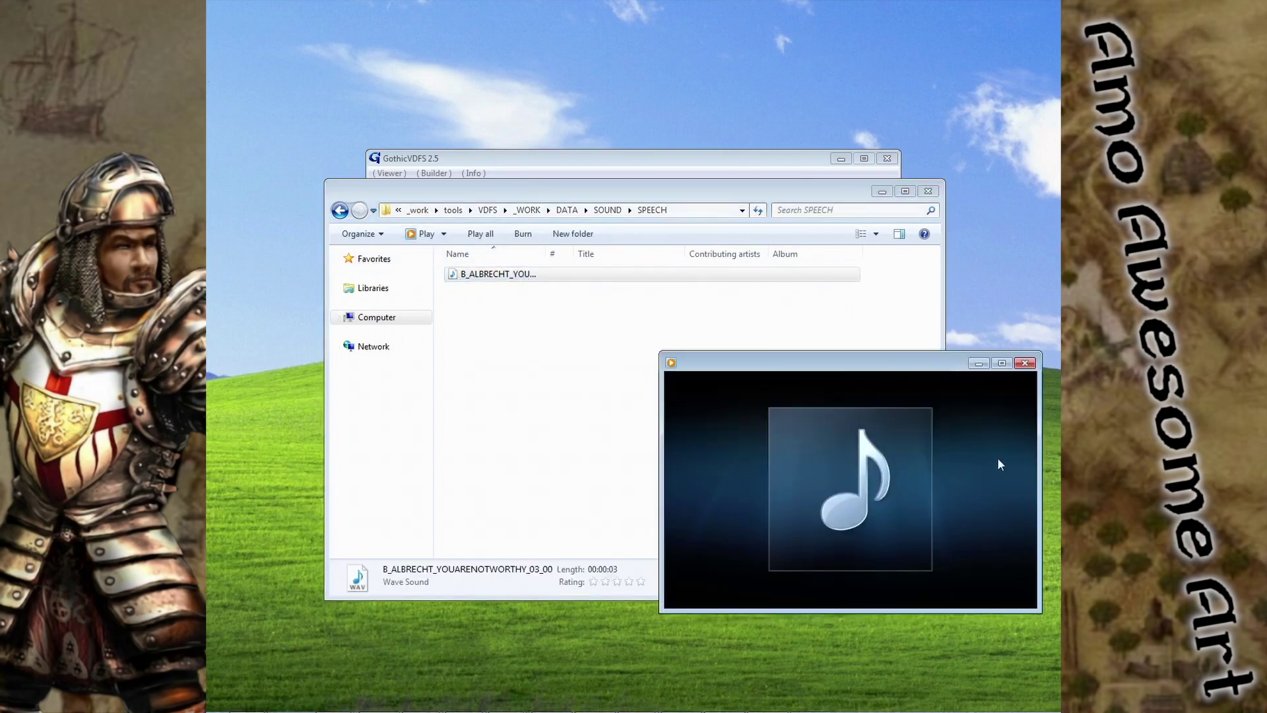
{"action": "left_click", "coordinate": [1023, 363]}
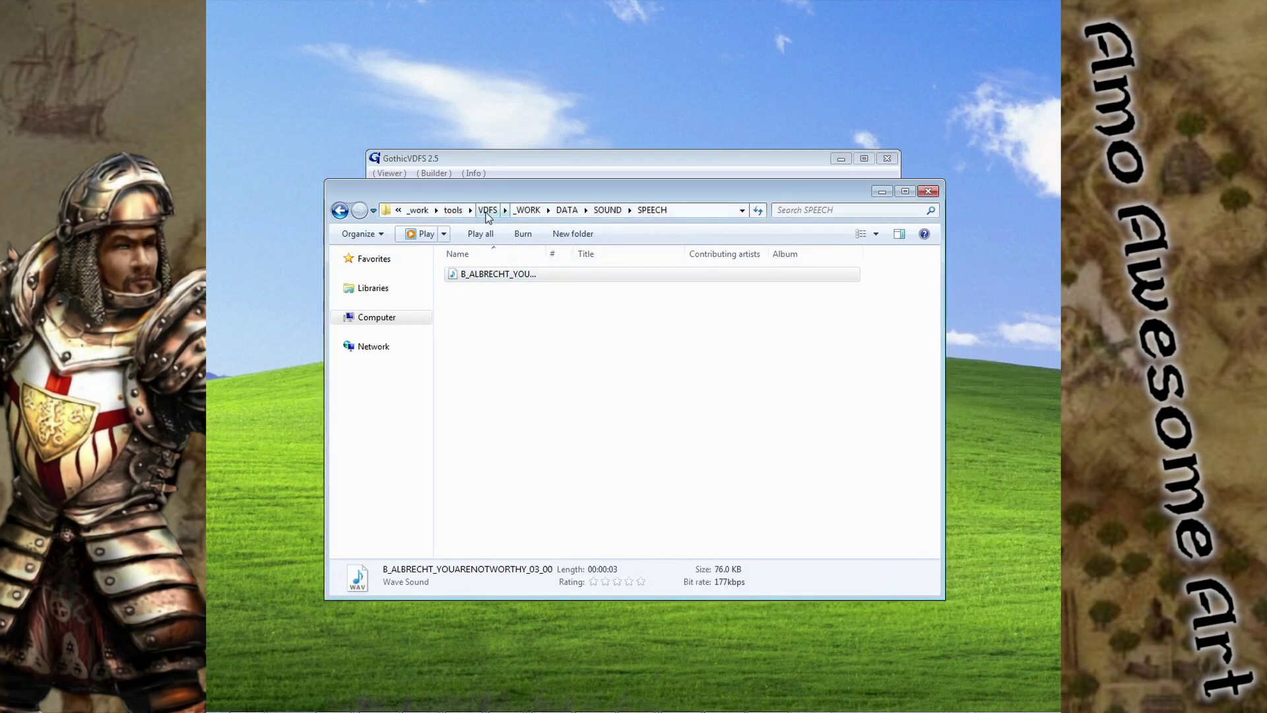
Delete the extracted _WORK folder from the VDFS folder and return to GothicVDFS
{"action": "left_click", "coordinate": [488, 210]}
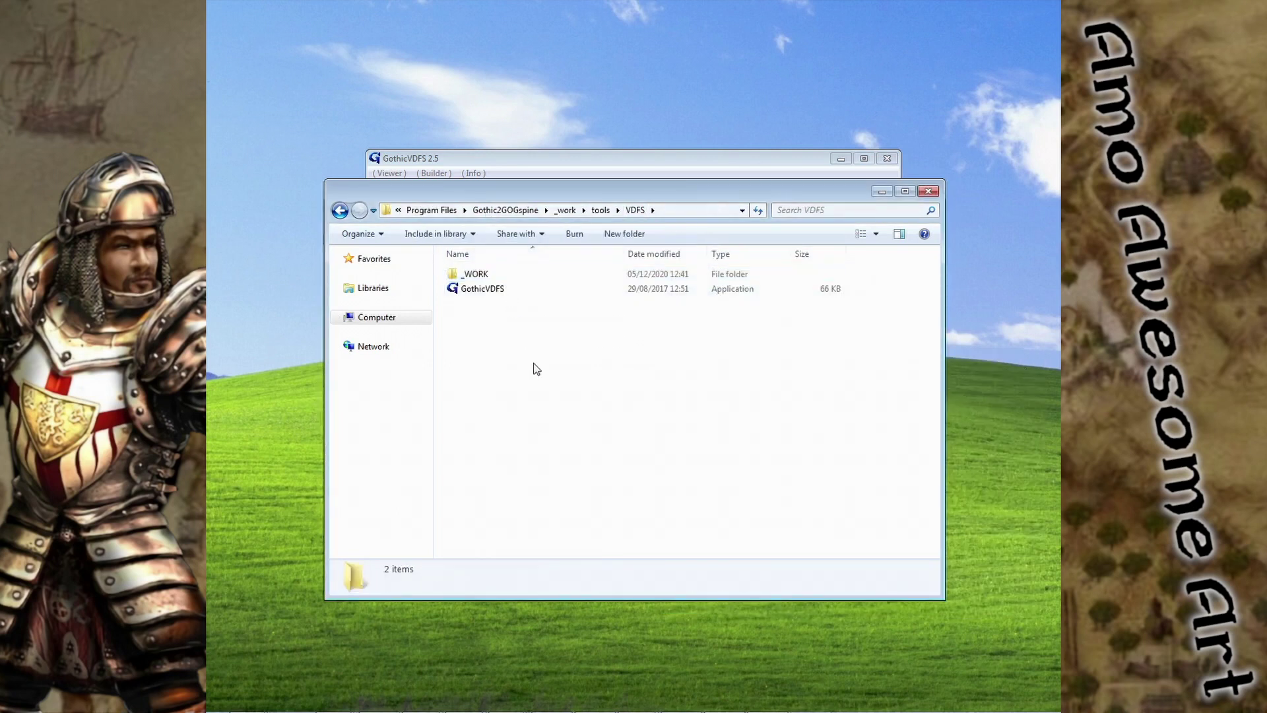
{"action": "right_click", "coordinate": [482, 273]}
{"action": "left_click", "coordinate": [538, 602]}
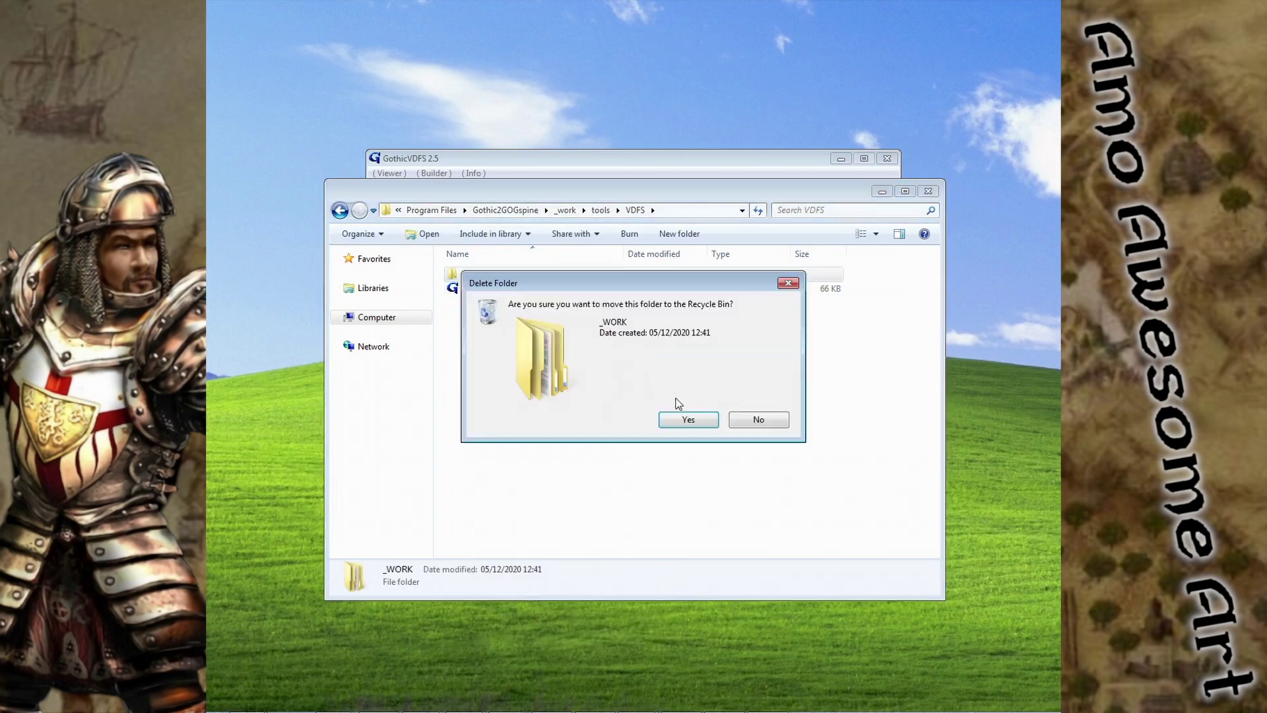
{"action": "left_click", "coordinate": [686, 417]}
{"action": "left_click", "coordinate": [589, 163]}
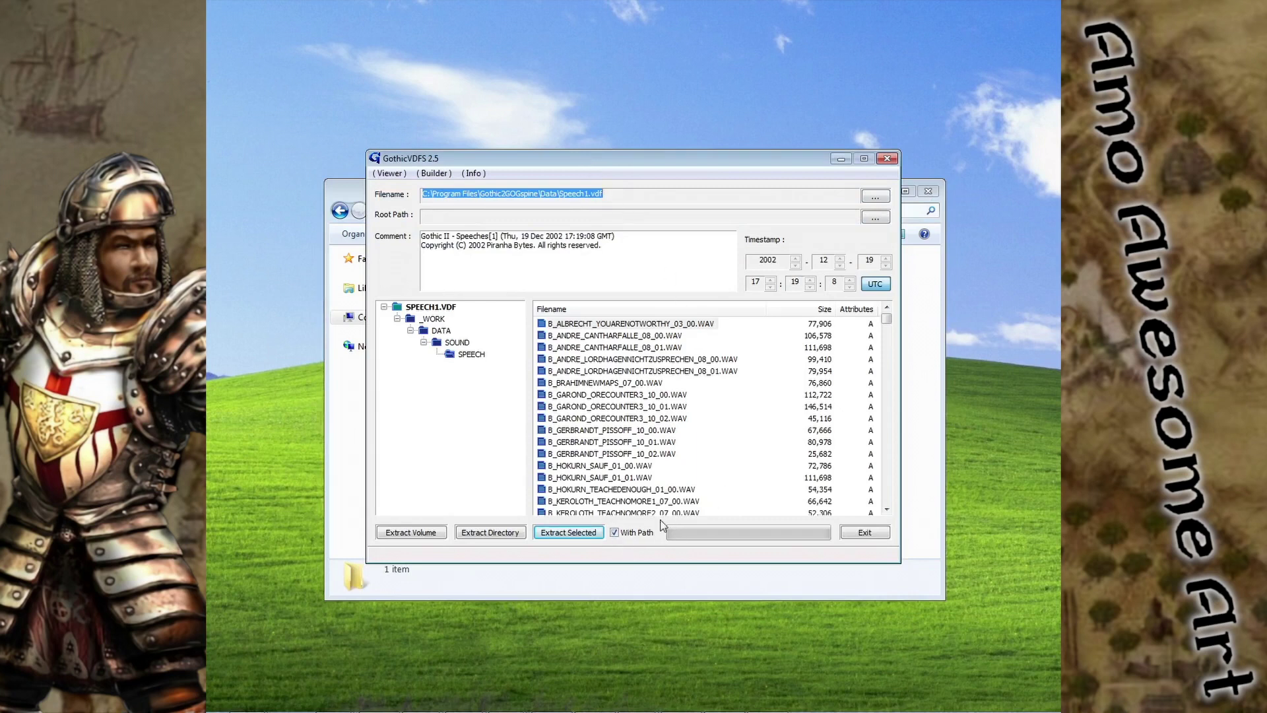
Extract the first speech WAV without its folder path, then delete that loose copy in Explorer
{"action": "key", "text": "Tab"}
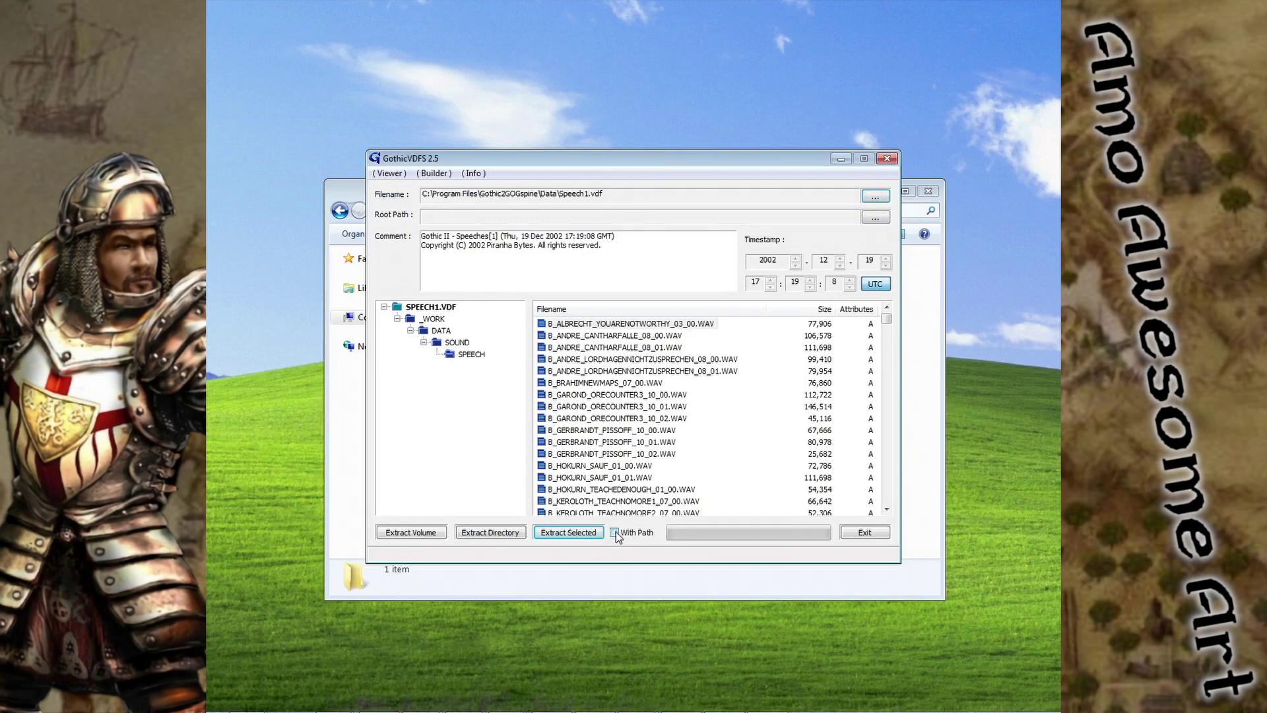
{"action": "left_click", "coordinate": [590, 535]}
{"action": "left_click", "coordinate": [930, 489]}
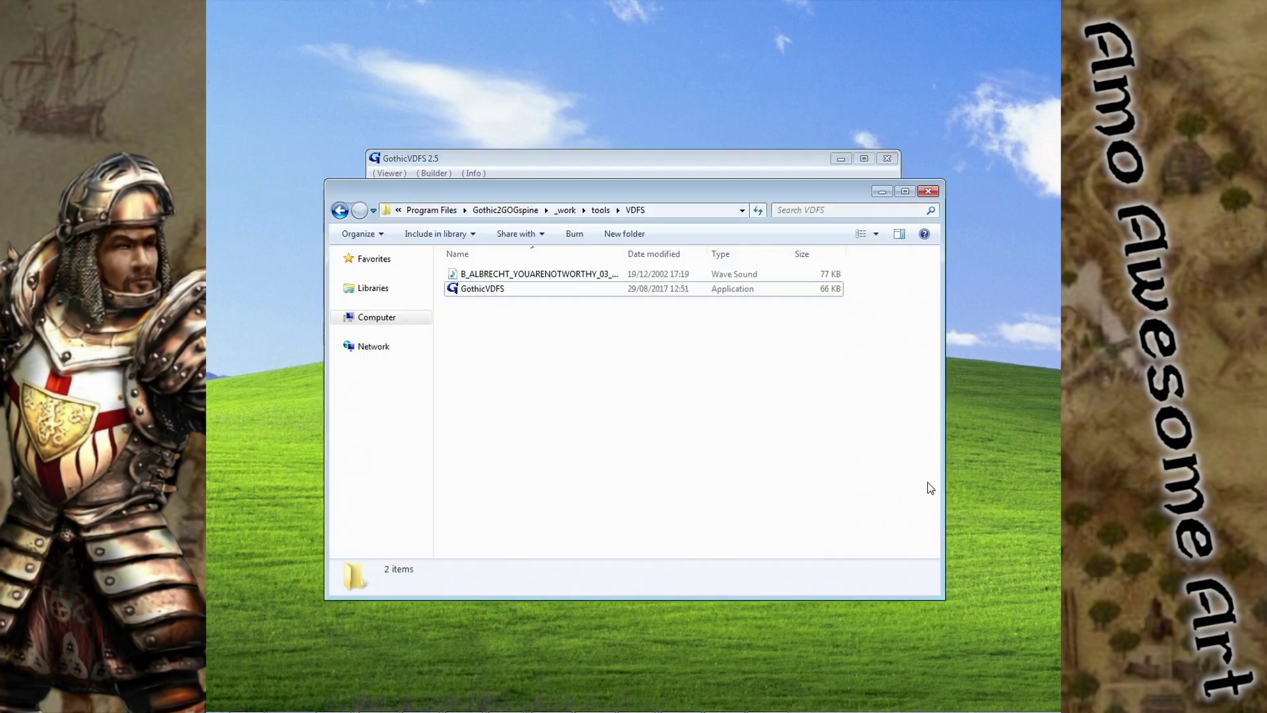
{"action": "left_click", "coordinate": [515, 278]}
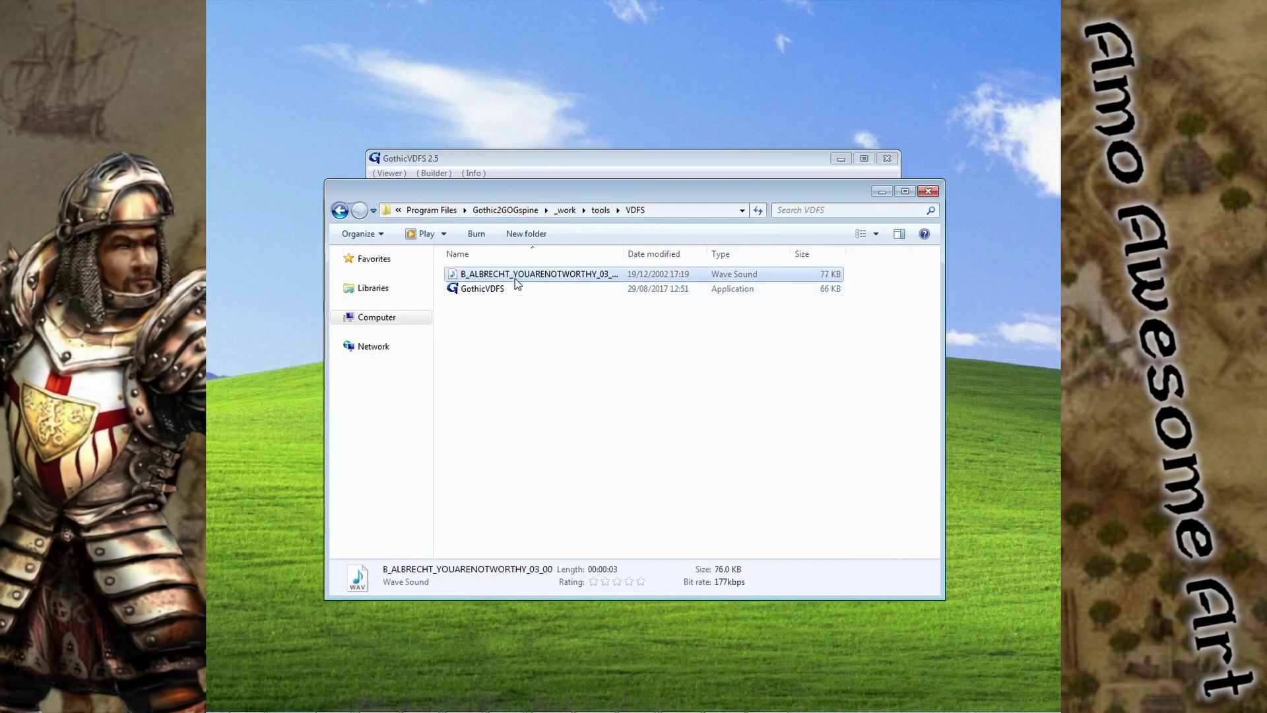
{"action": "key", "text": "Delete"}
{"action": "key", "text": "alt+Tab"}
{"action": "left_click", "coordinate": [563, 532]}
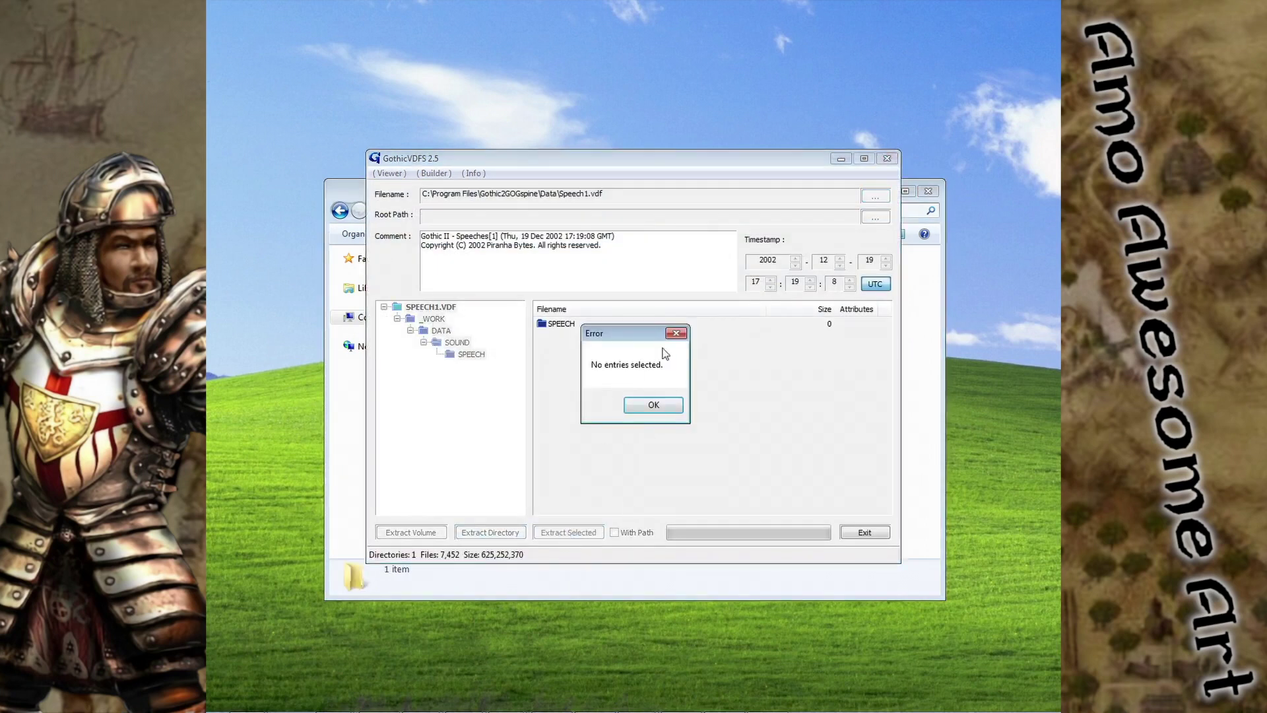
Dismiss the no-entries error and extract the SPEECH folder entry
{"action": "left_click", "coordinate": [660, 406]}
{"action": "left_click", "coordinate": [559, 323]}
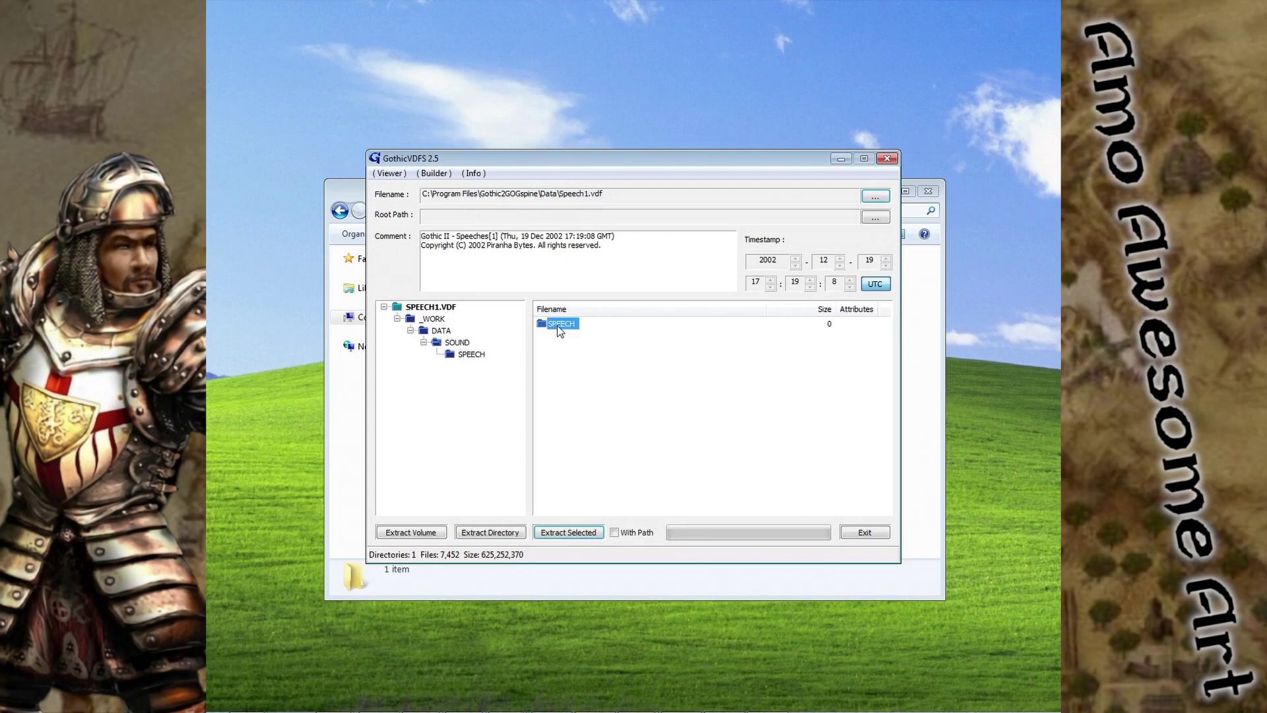
{"action": "left_click", "coordinate": [551, 533]}
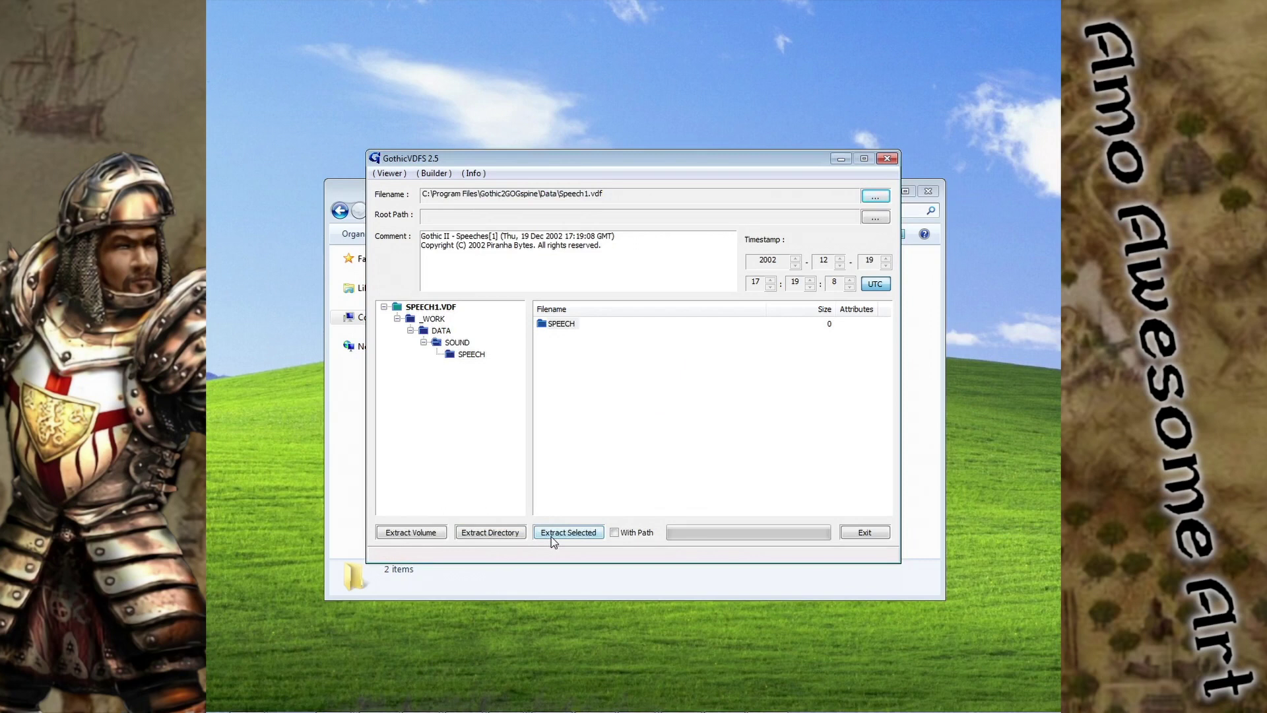
Check the extracted SPEECH folder is empty and delete it from the VDFS folder
{"action": "left_click", "coordinate": [936, 434]}
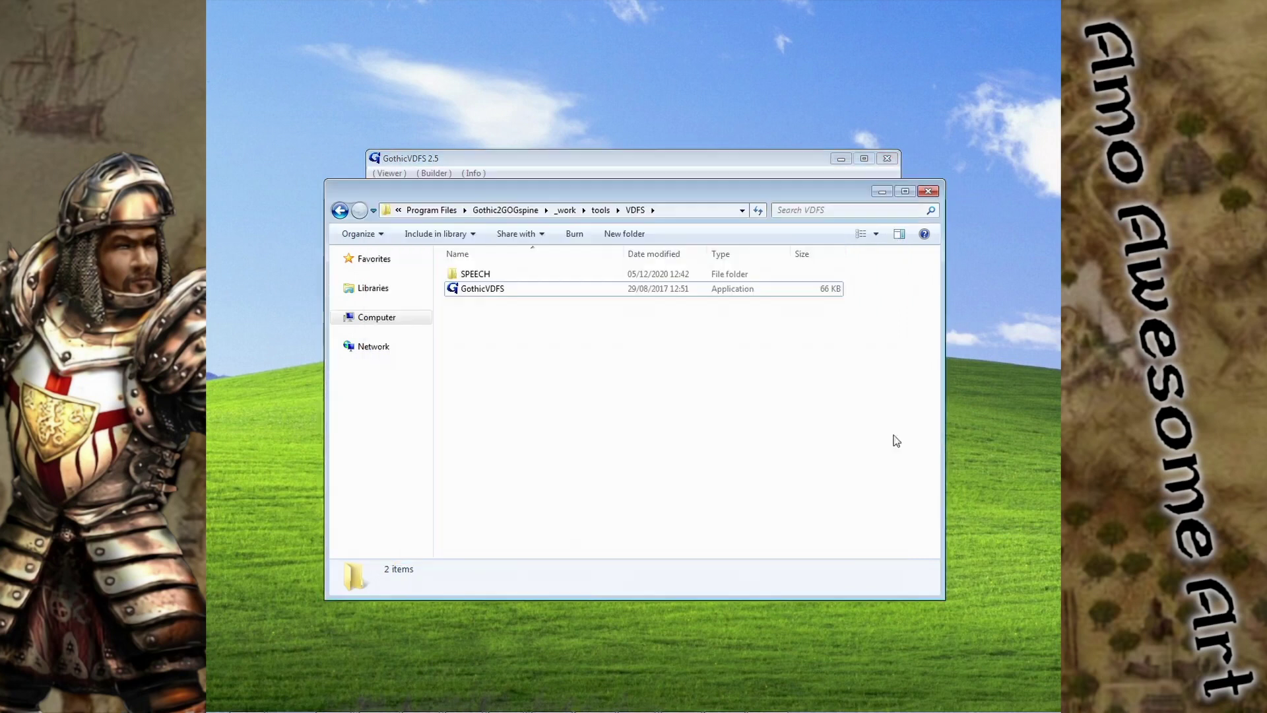
{"action": "double_click", "coordinate": [572, 275]}
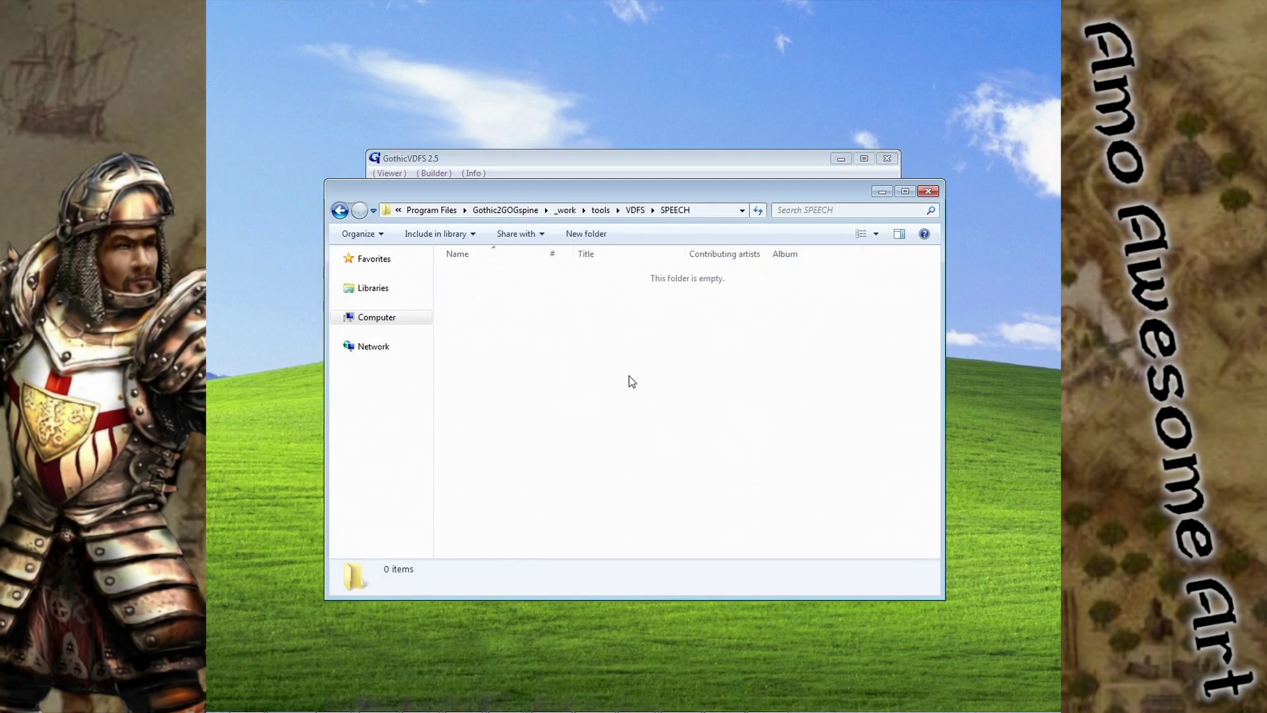
{"action": "left_click", "coordinate": [635, 210]}
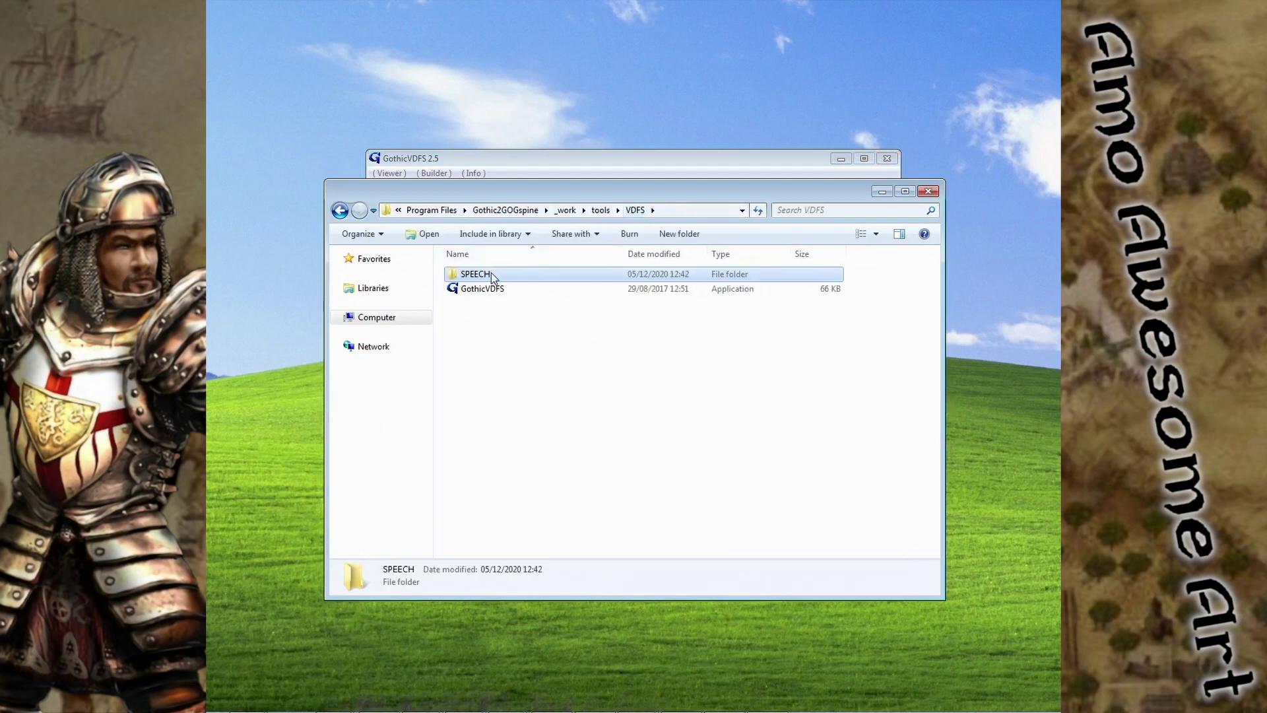
{"action": "right_click", "coordinate": [491, 274]}
{"action": "left_click", "coordinate": [582, 649]}
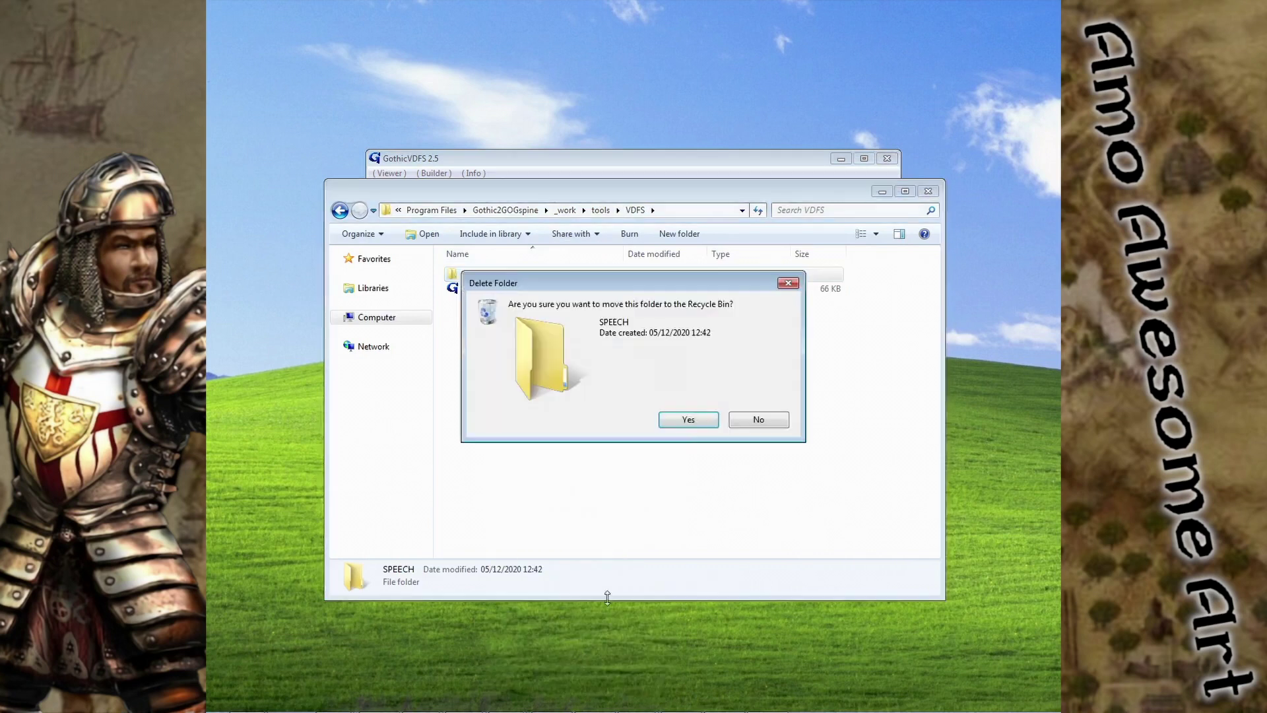
{"action": "left_click", "coordinate": [687, 421]}
{"action": "left_click", "coordinate": [663, 167]}
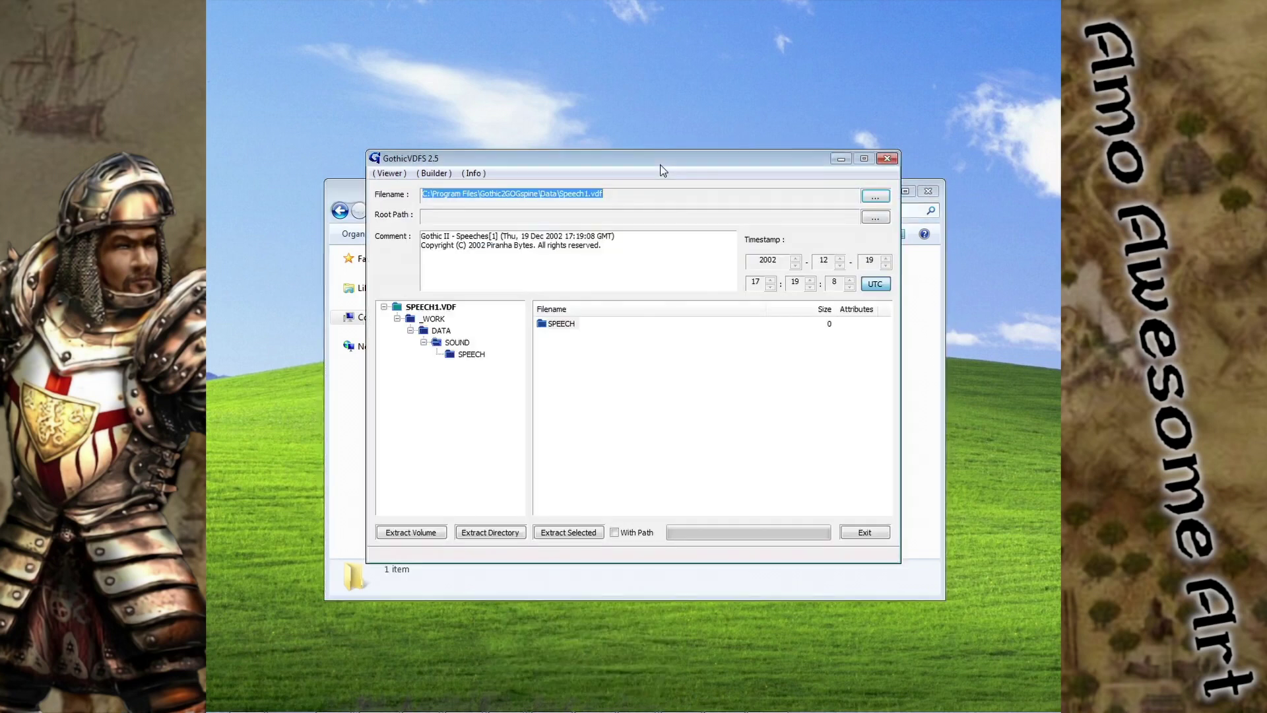
Extract the SOUND directory of Speech1.vdf using Extract Directory
{"action": "left_click", "coordinate": [453, 343]}
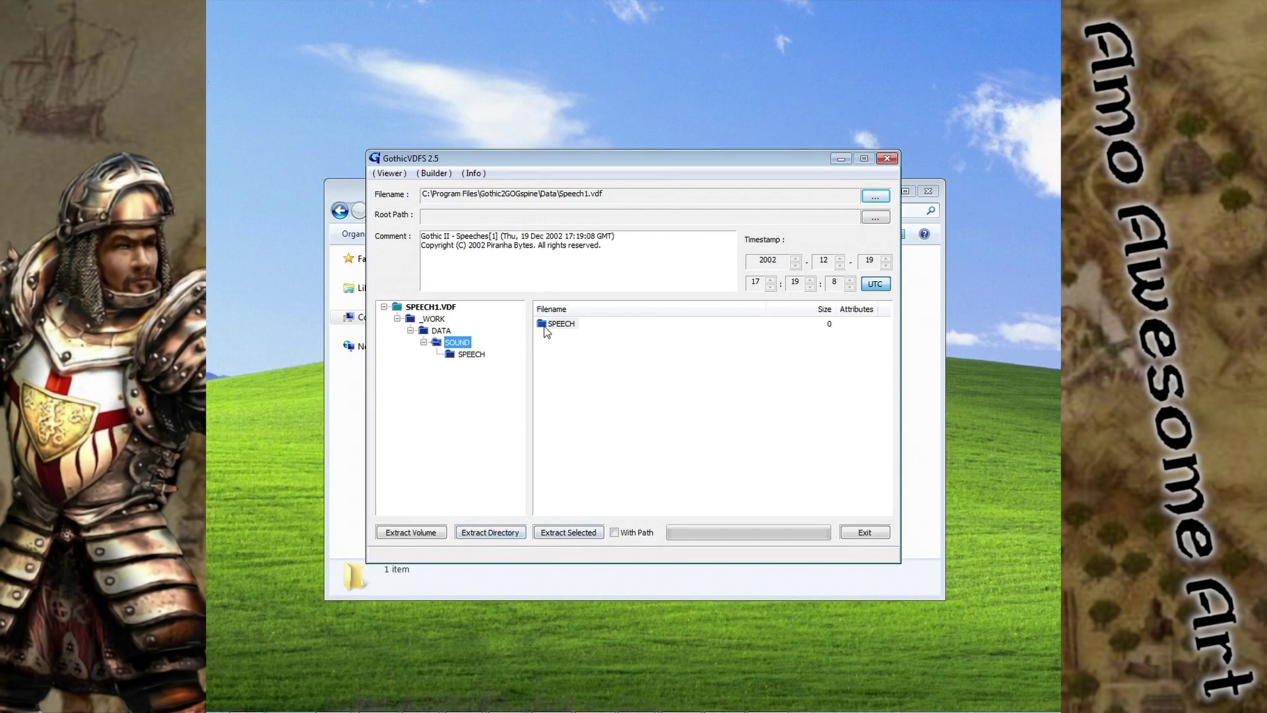
{"action": "left_click", "coordinate": [489, 534]}
{"action": "left_click", "coordinate": [923, 462]}
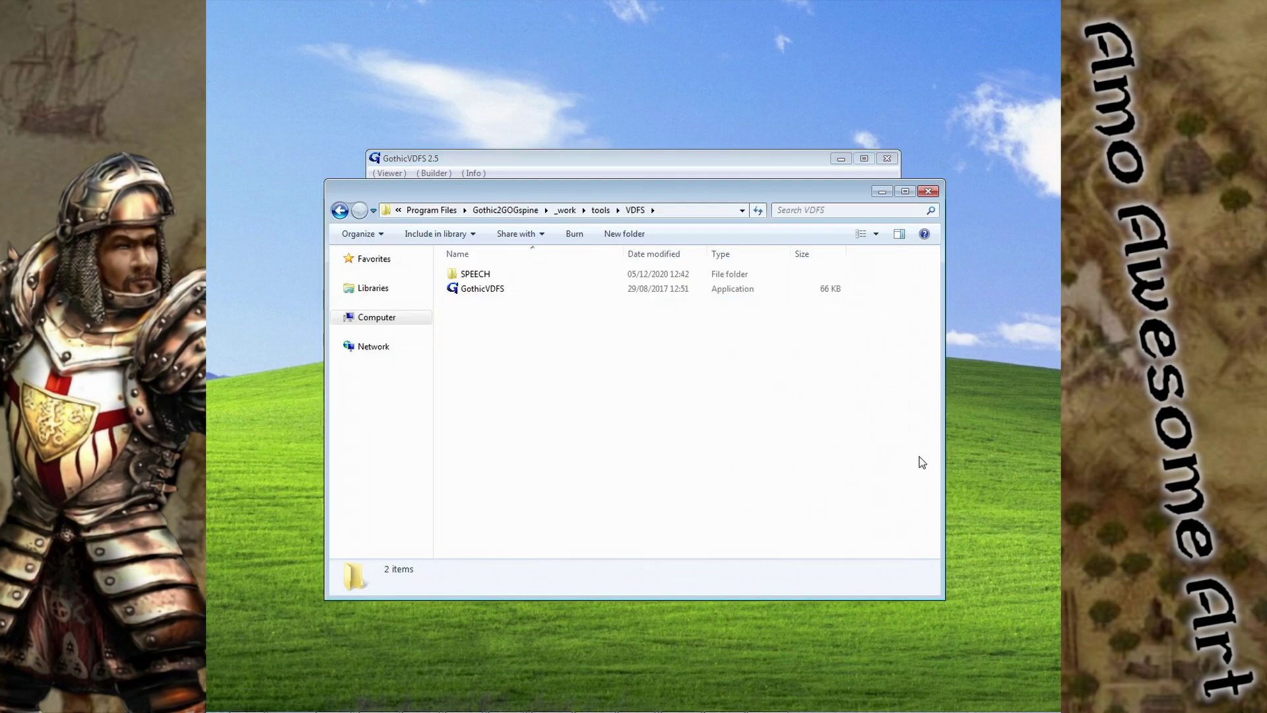
Play DIA_328_MILIZ_HI_08_00 from the extracted SPEECH folder to check it
{"action": "double_click", "coordinate": [511, 273]}
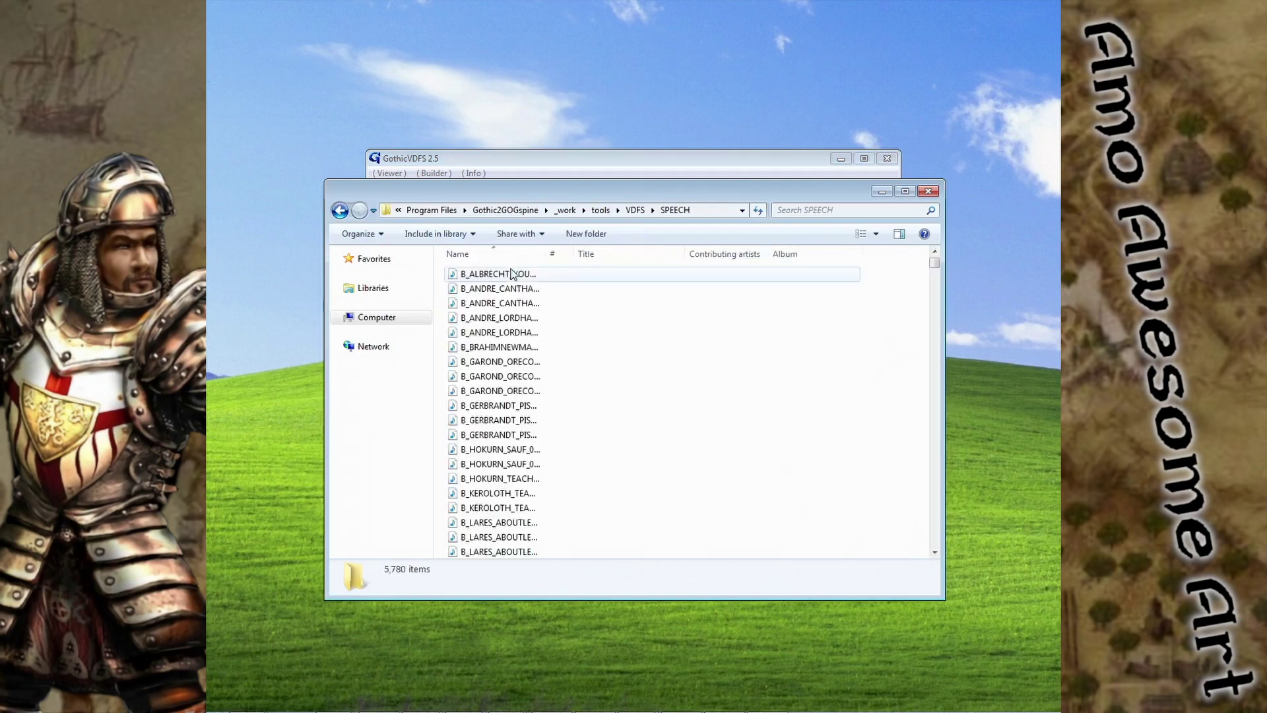
{"action": "scroll", "coordinate": [516, 280], "scroll_direction": "down", "scroll_amount": 15}
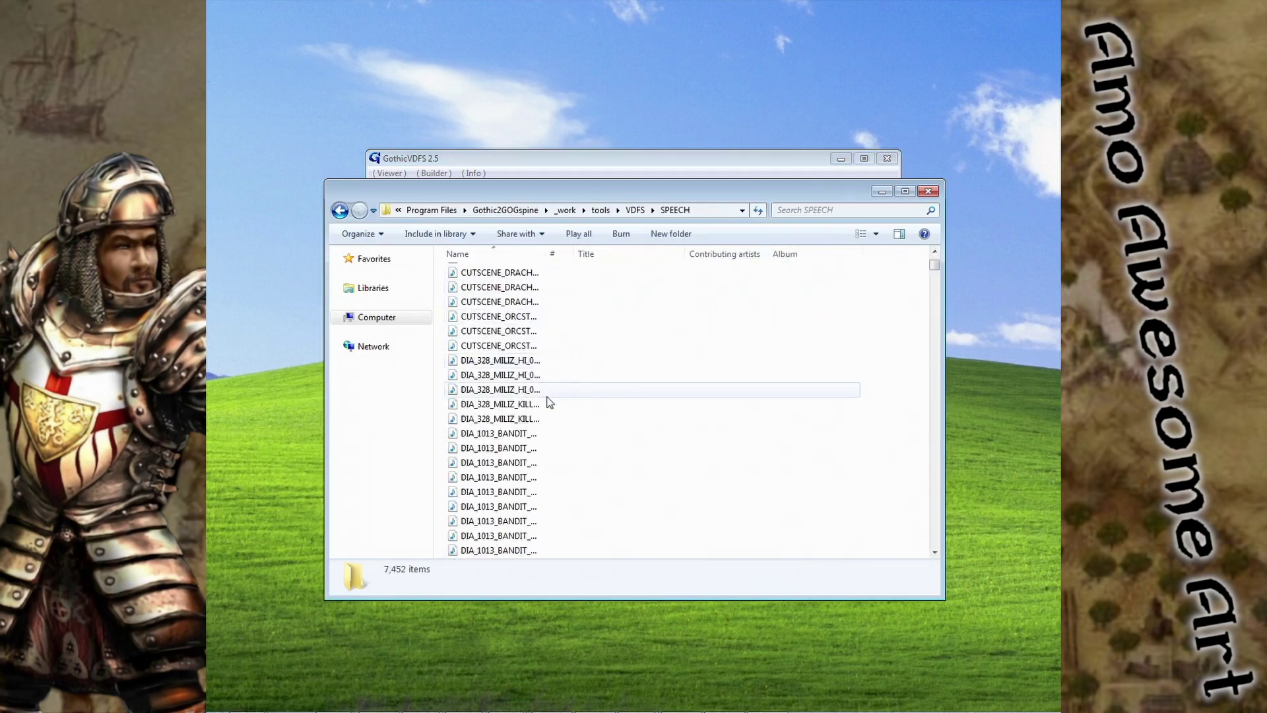
{"action": "double_click", "coordinate": [508, 362]}
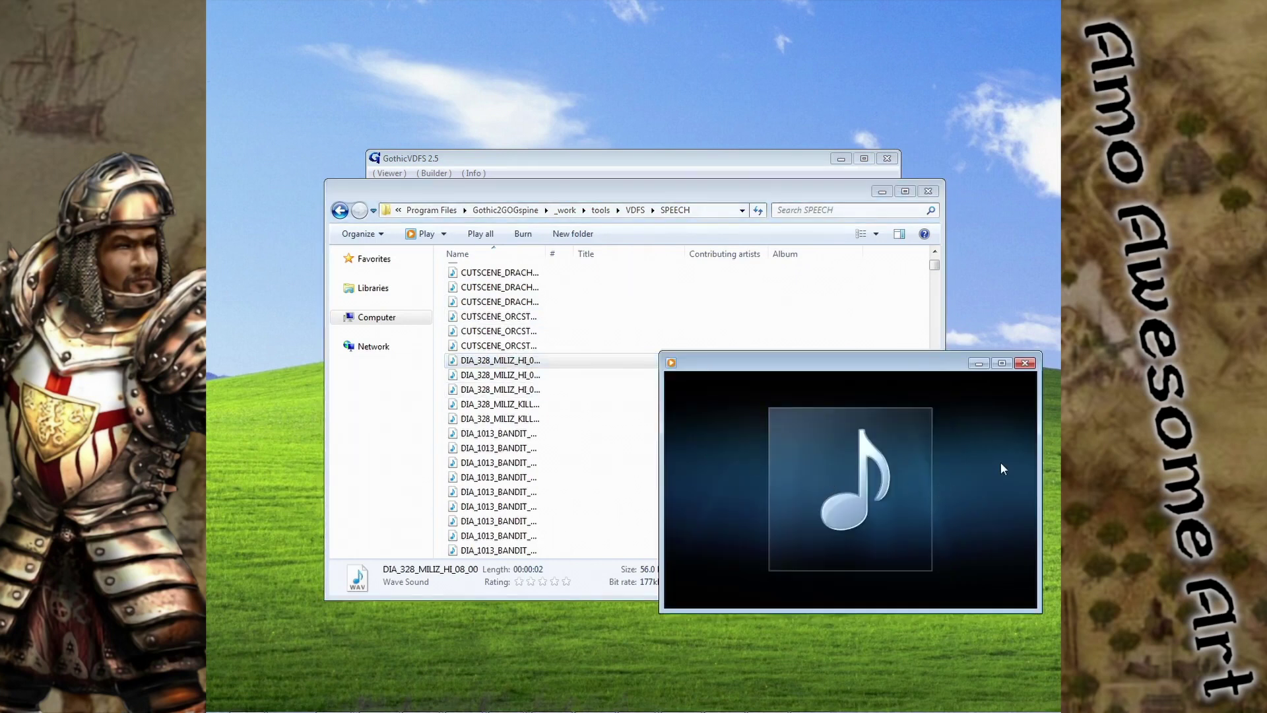
{"action": "left_click", "coordinate": [1025, 363]}
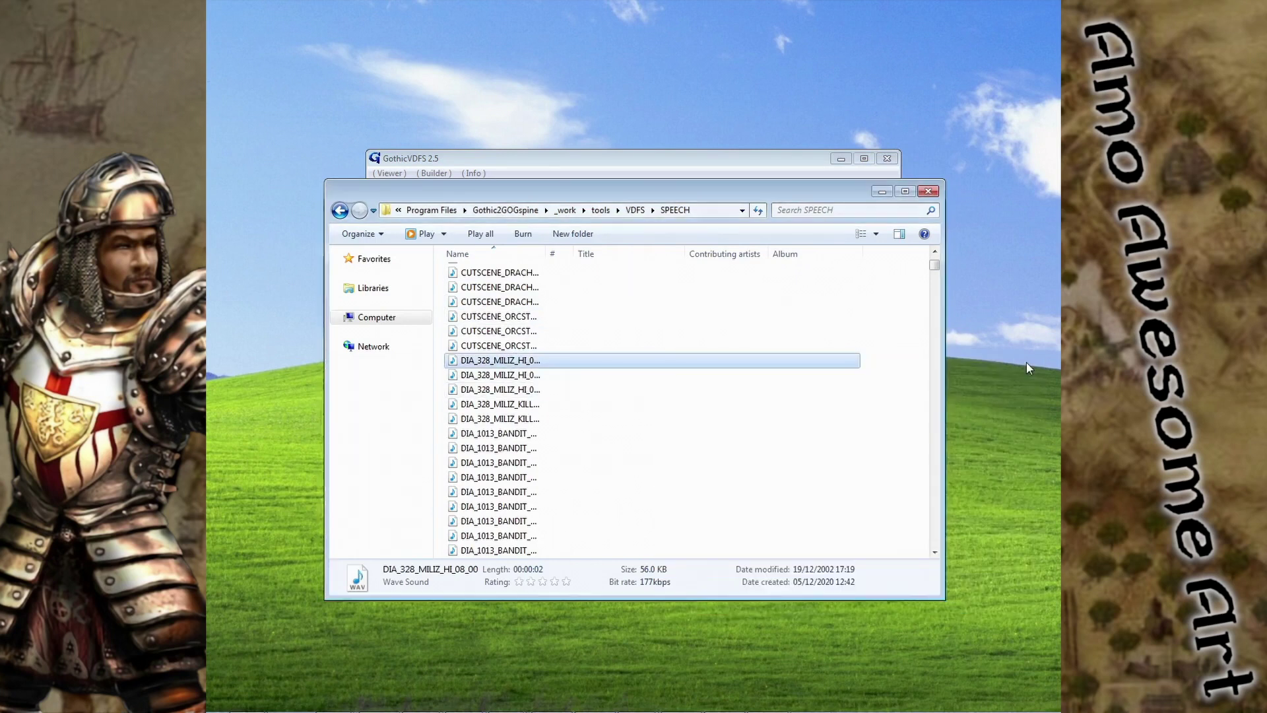
Send the extracted SPEECH folder in VDFS to the Recycle Bin
{"action": "left_click", "coordinate": [635, 209]}
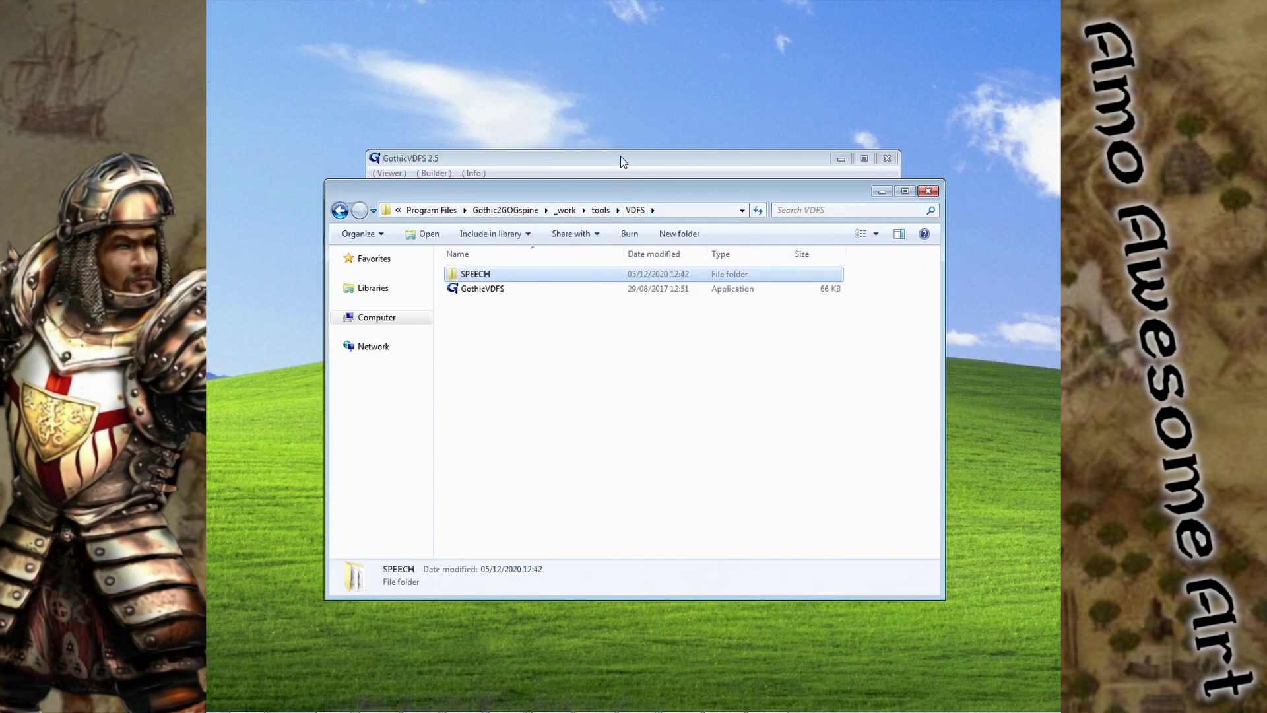
{"action": "right_click", "coordinate": [522, 277]}
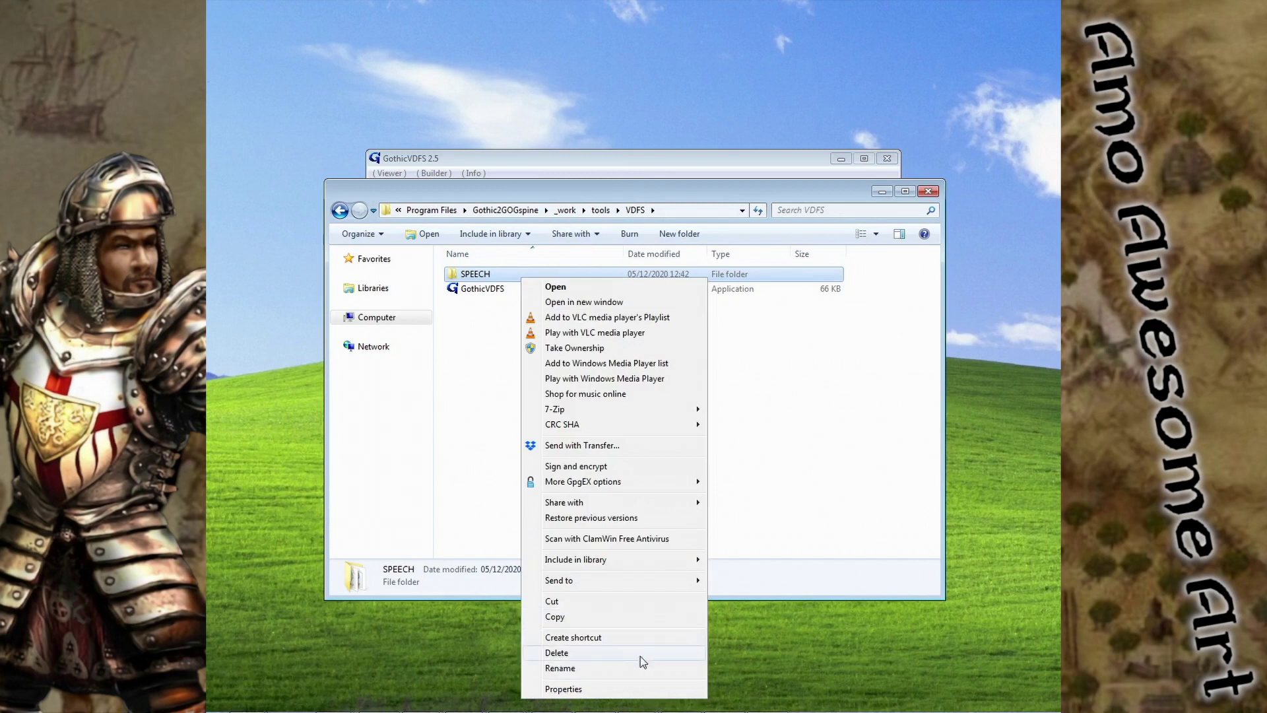
{"action": "left_click", "coordinate": [583, 652]}
{"action": "left_click", "coordinate": [700, 428]}
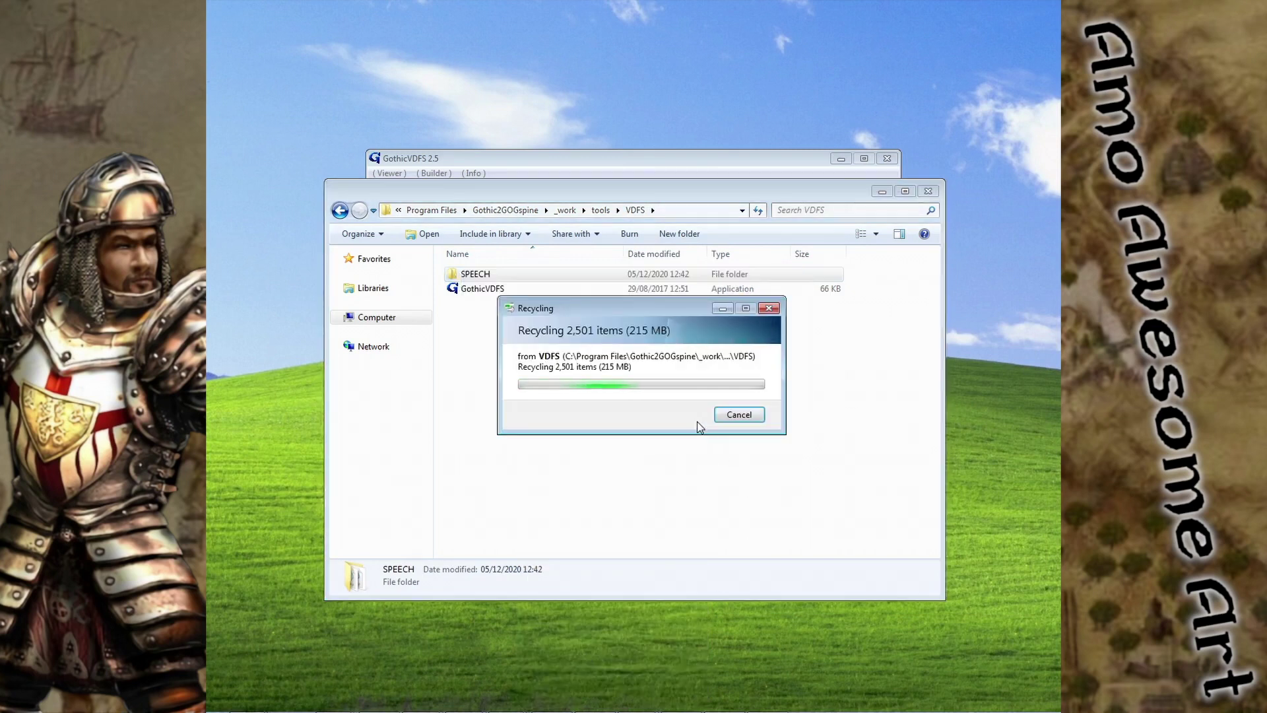
Extract the entire Speech1.vdf volume with With Path ticked
{"action": "left_click", "coordinate": [632, 159]}
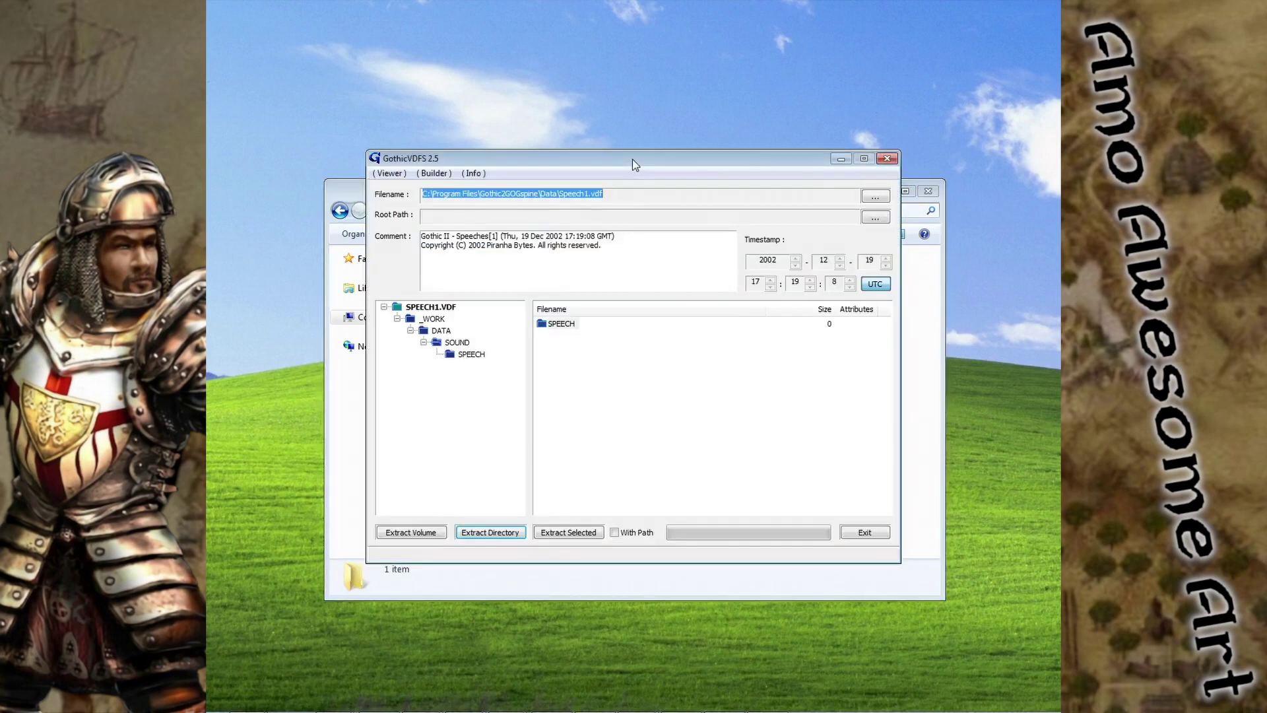
{"action": "left_click", "coordinate": [458, 343]}
{"action": "left_click", "coordinate": [644, 534]}
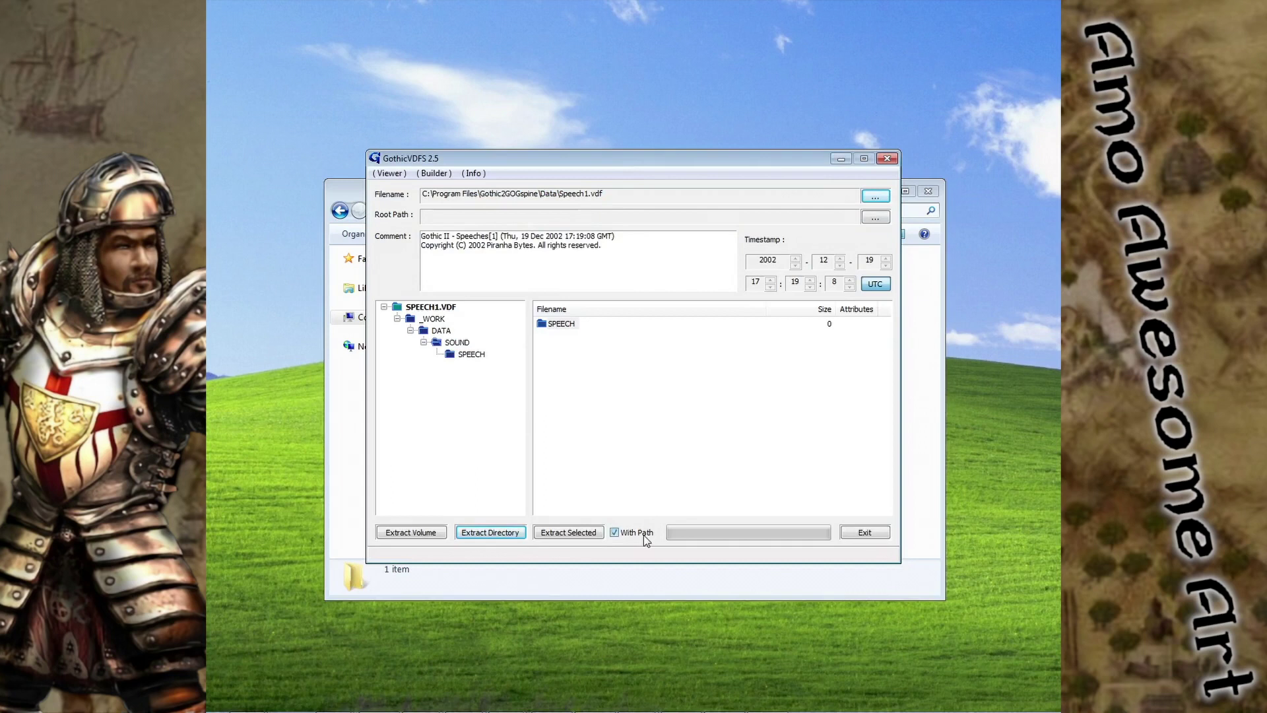
{"action": "left_click", "coordinate": [397, 533]}
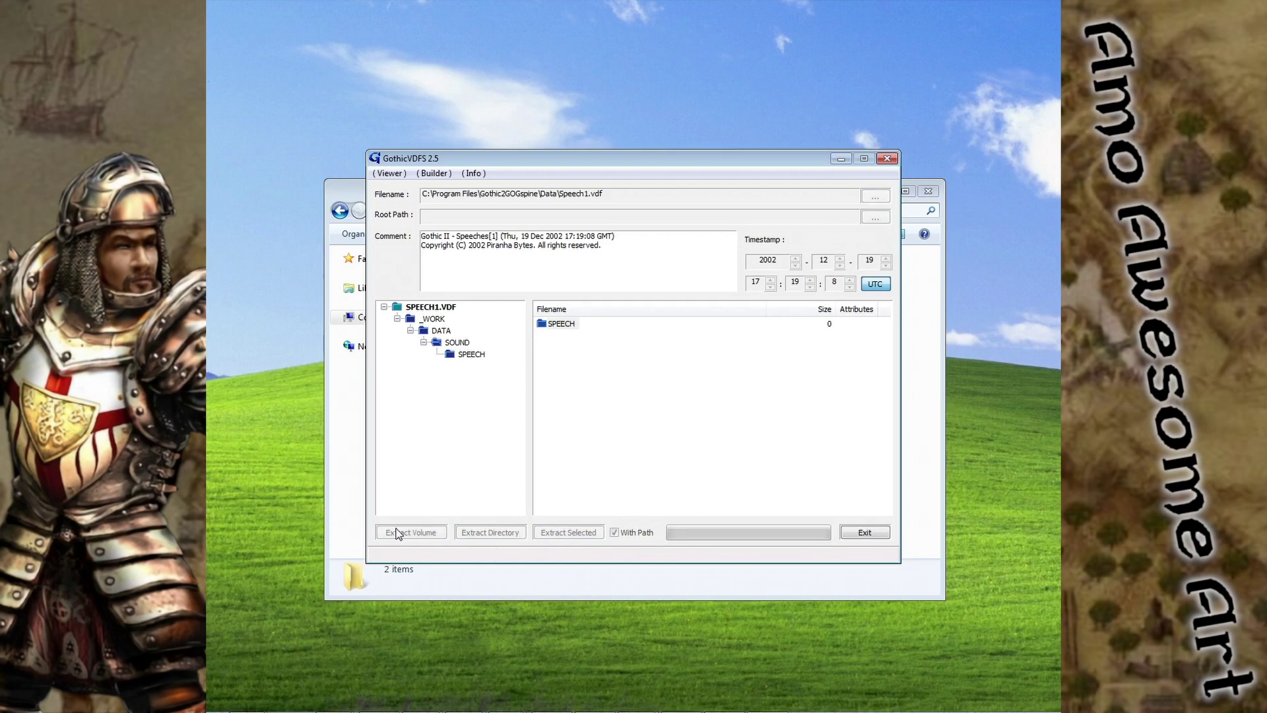
{"action": "left_click", "coordinate": [918, 495]}
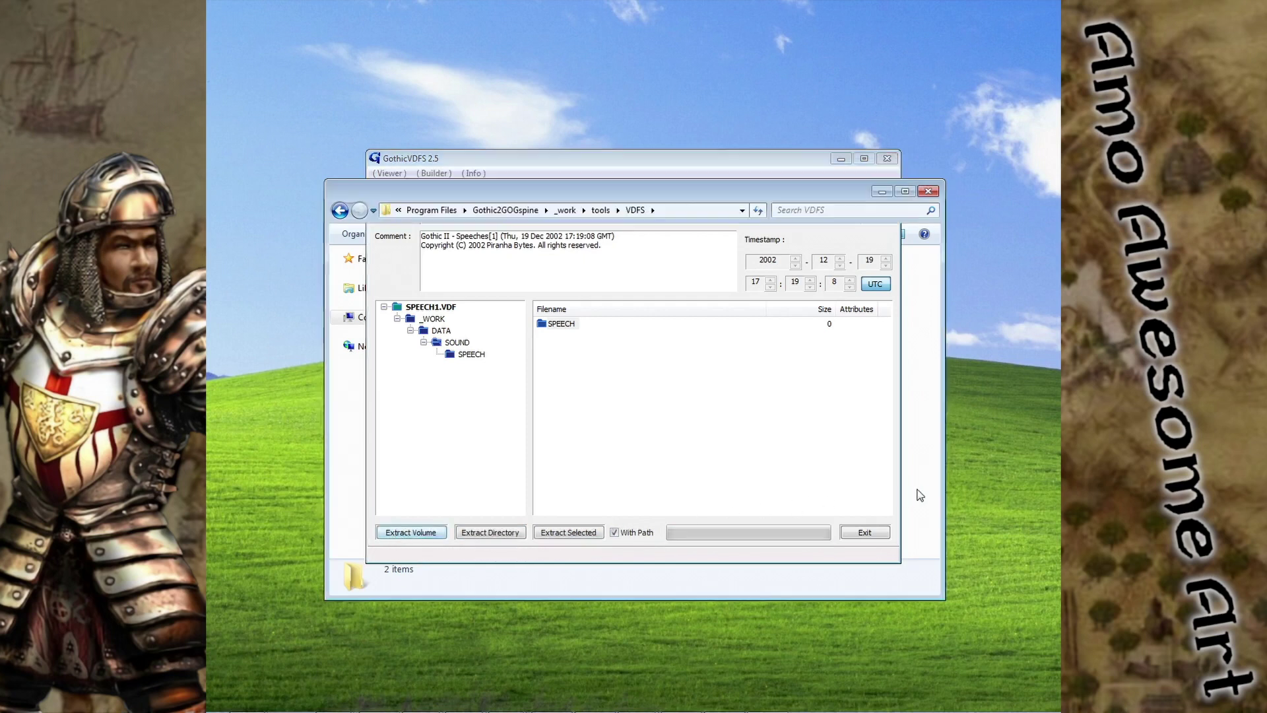
Open _WORK\DATA\SOUND\SPEECH and play the B_GAROND_ORECOUNTER3_10_01 recording
{"action": "double_click", "coordinate": [514, 273]}
{"action": "double_click", "coordinate": [513, 273]}
{"action": "double_click", "coordinate": [513, 273]}
{"action": "double_click", "coordinate": [513, 273]}
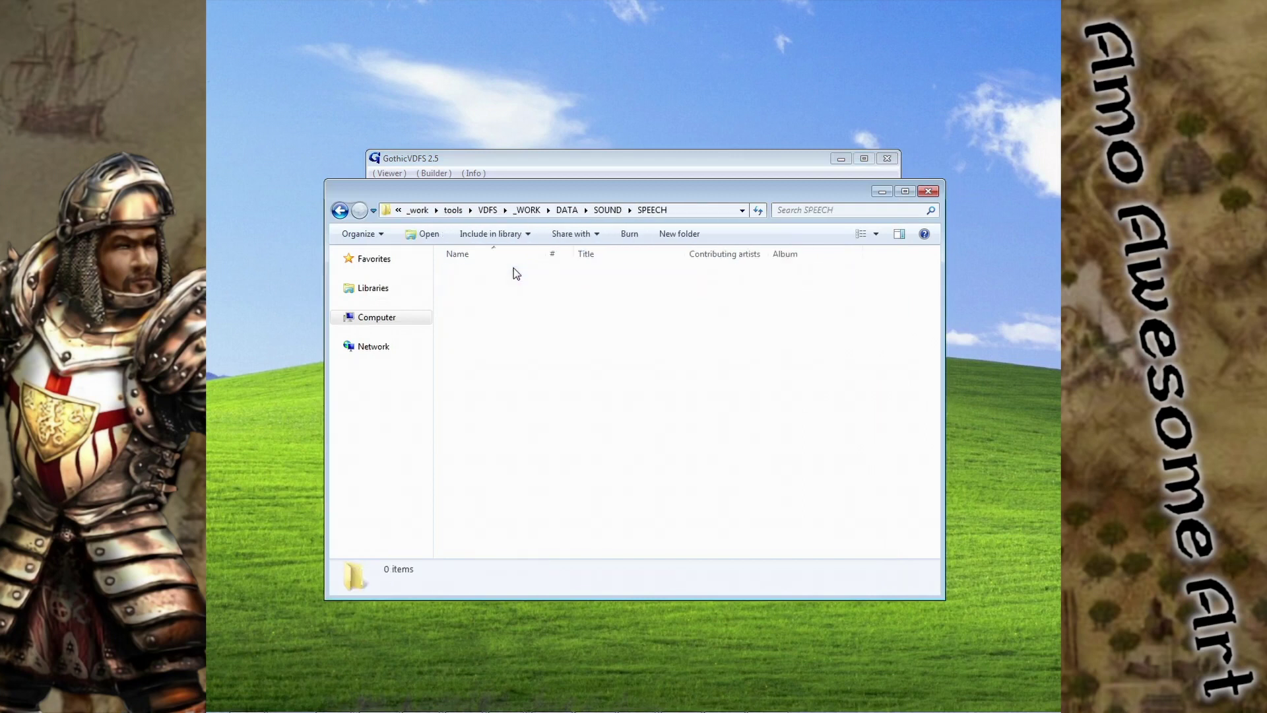
{"action": "double_click", "coordinate": [517, 375]}
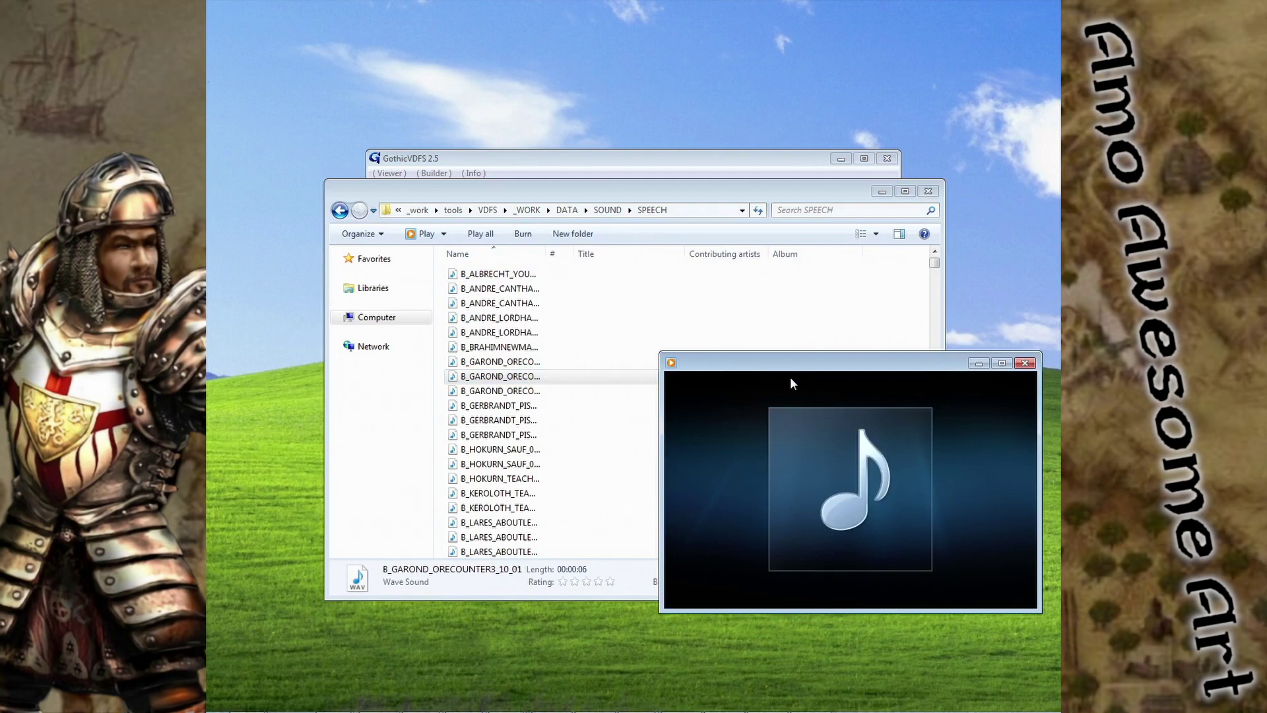
{"action": "left_click", "coordinate": [1025, 364]}
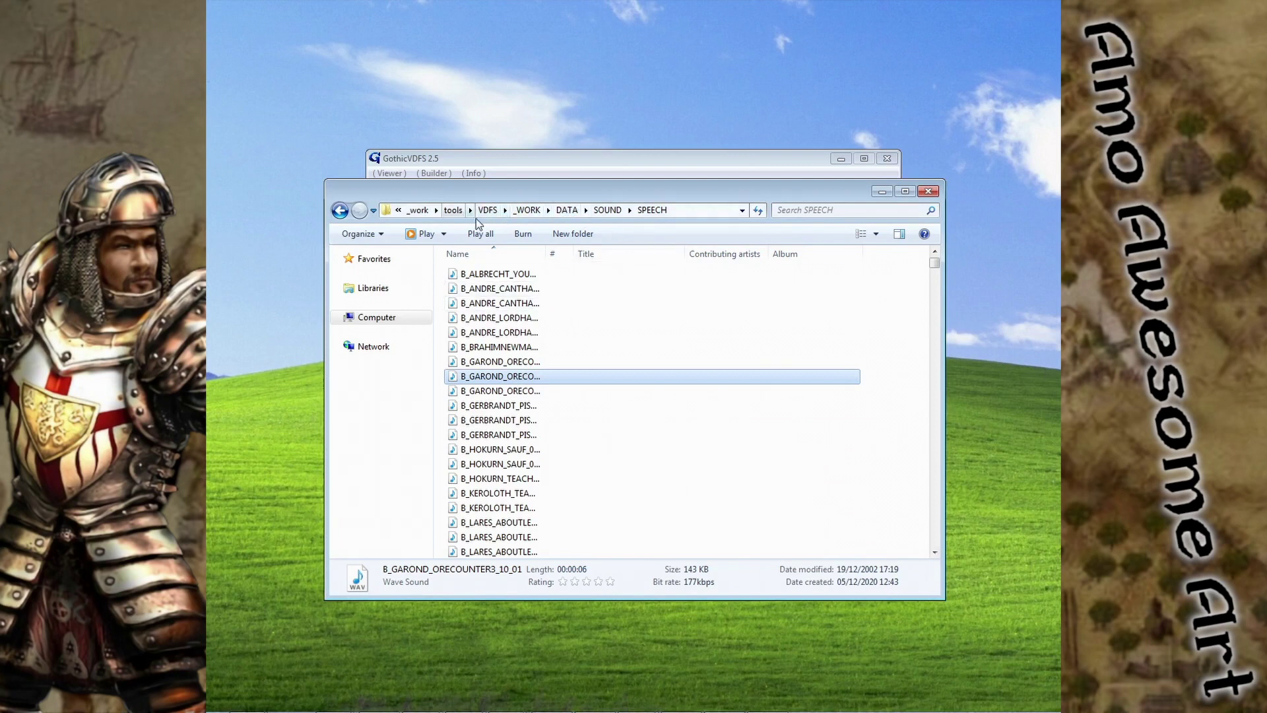
Back in the VDFS folder, delete the _WORK folder and confirm
{"action": "left_click", "coordinate": [492, 212]}
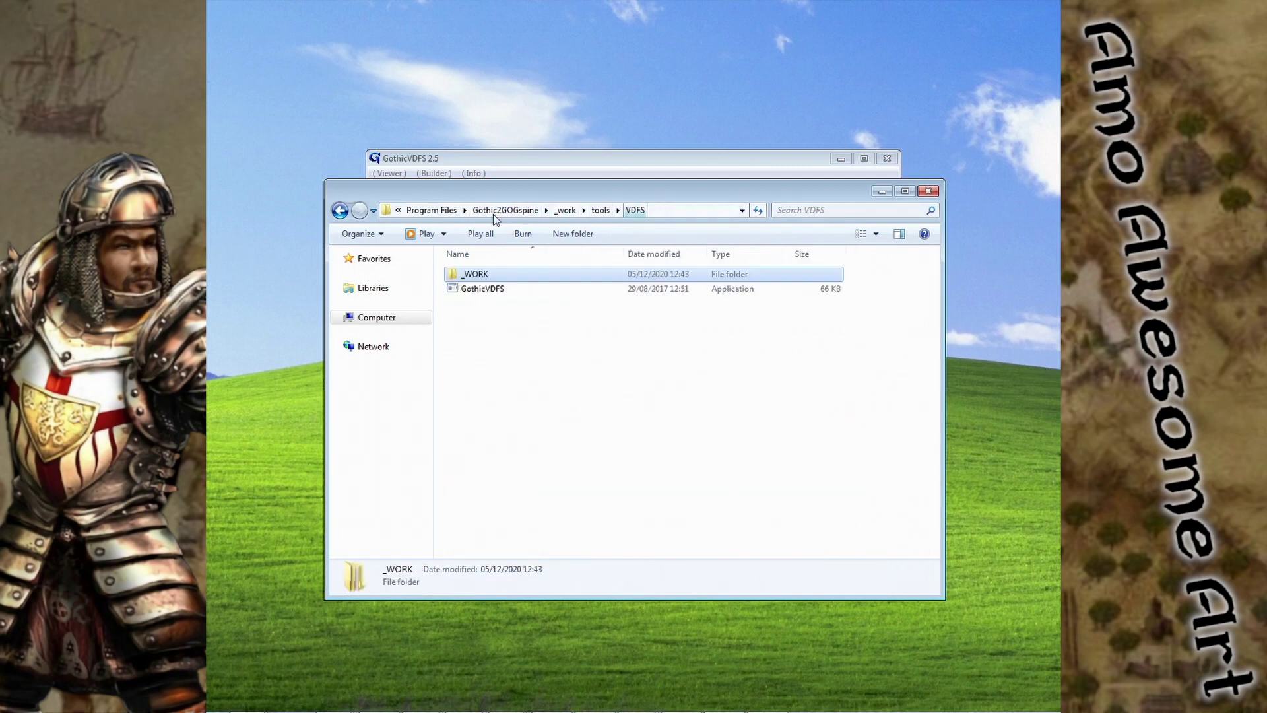
{"action": "right_click", "coordinate": [521, 280]}
{"action": "left_click", "coordinate": [573, 604]}
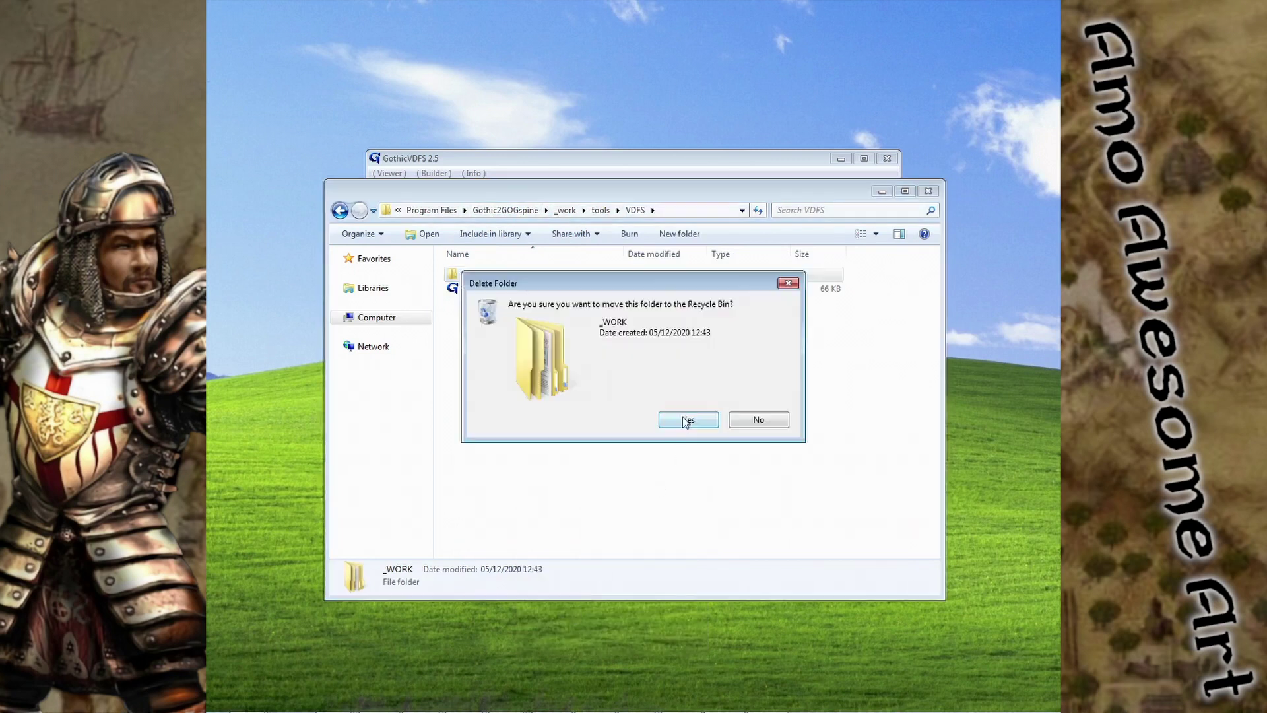
{"action": "left_click", "coordinate": [686, 420]}
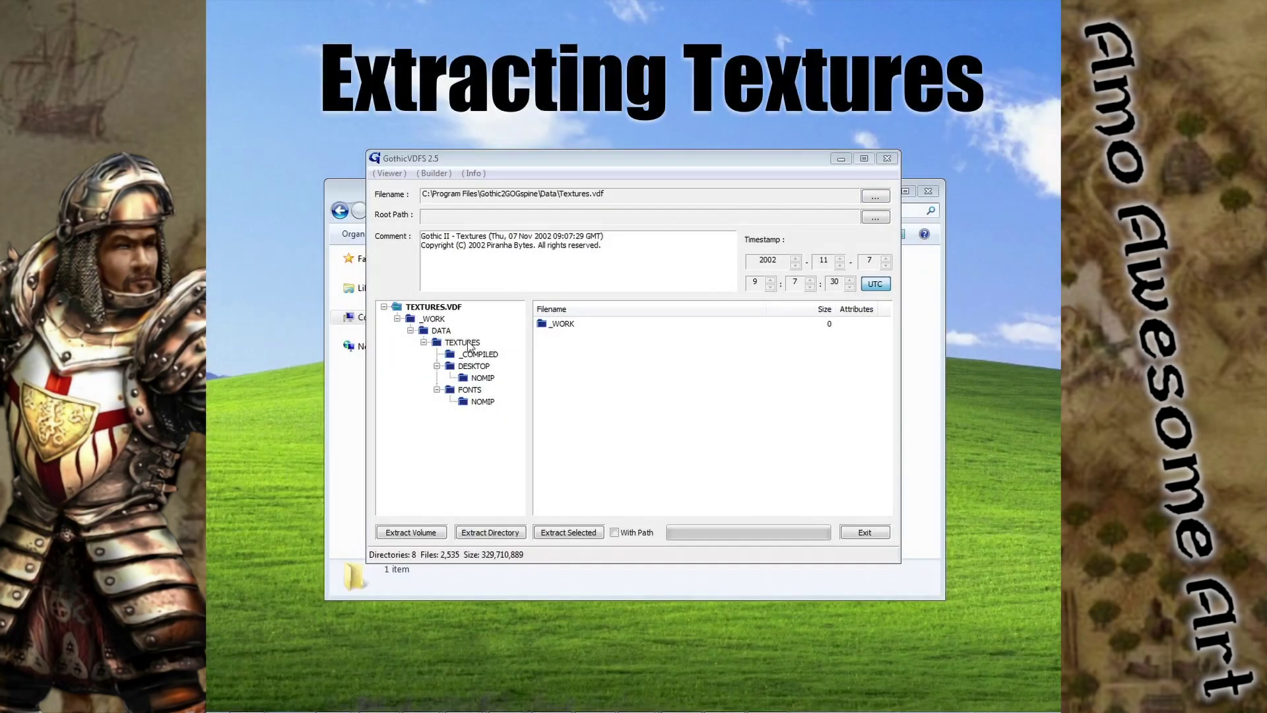
Load the Textures.vdf volume into GothicVDFS
{"action": "left_click", "coordinate": [883, 200]}
{"action": "scroll", "coordinate": [818, 429], "scroll_direction": "down", "scroll_amount": 2}
{"action": "left_click", "coordinate": [550, 414]}
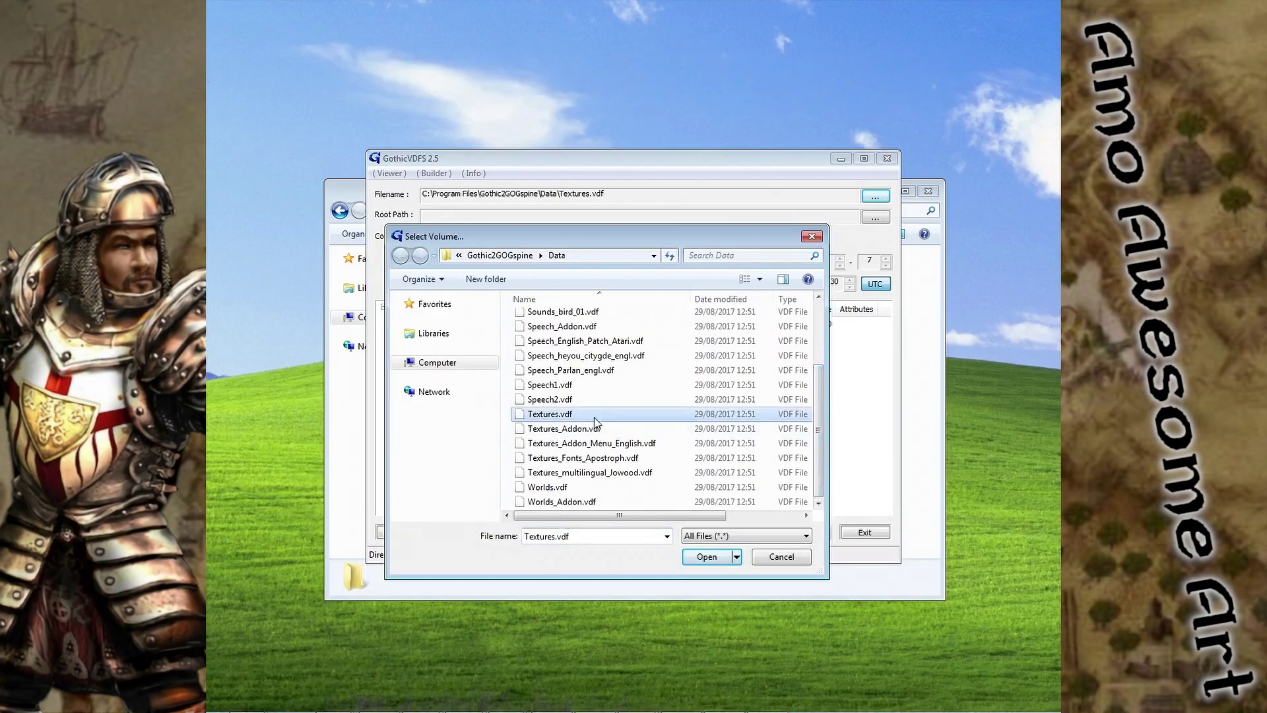
{"action": "left_click", "coordinate": [707, 556]}
Extract the DATA directory with paths kept and open the resulting TEXTURES folder
{"action": "left_click", "coordinate": [471, 346]}
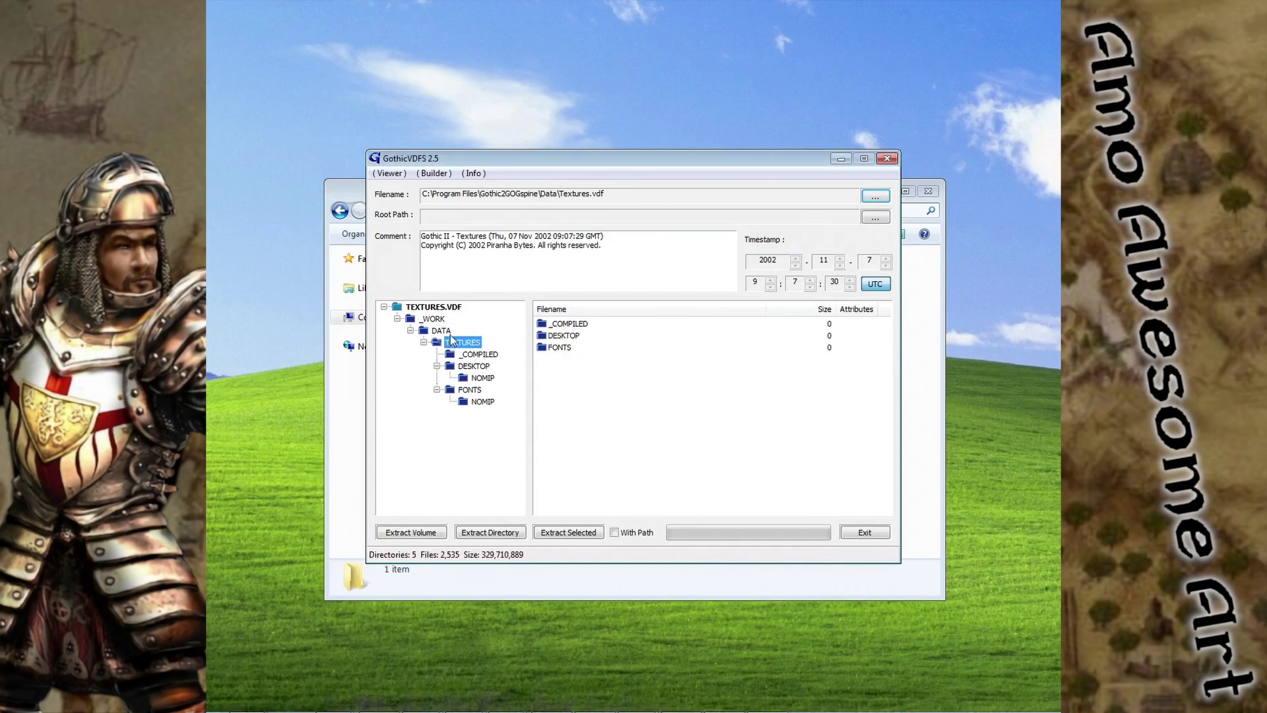
{"action": "left_click", "coordinate": [450, 335]}
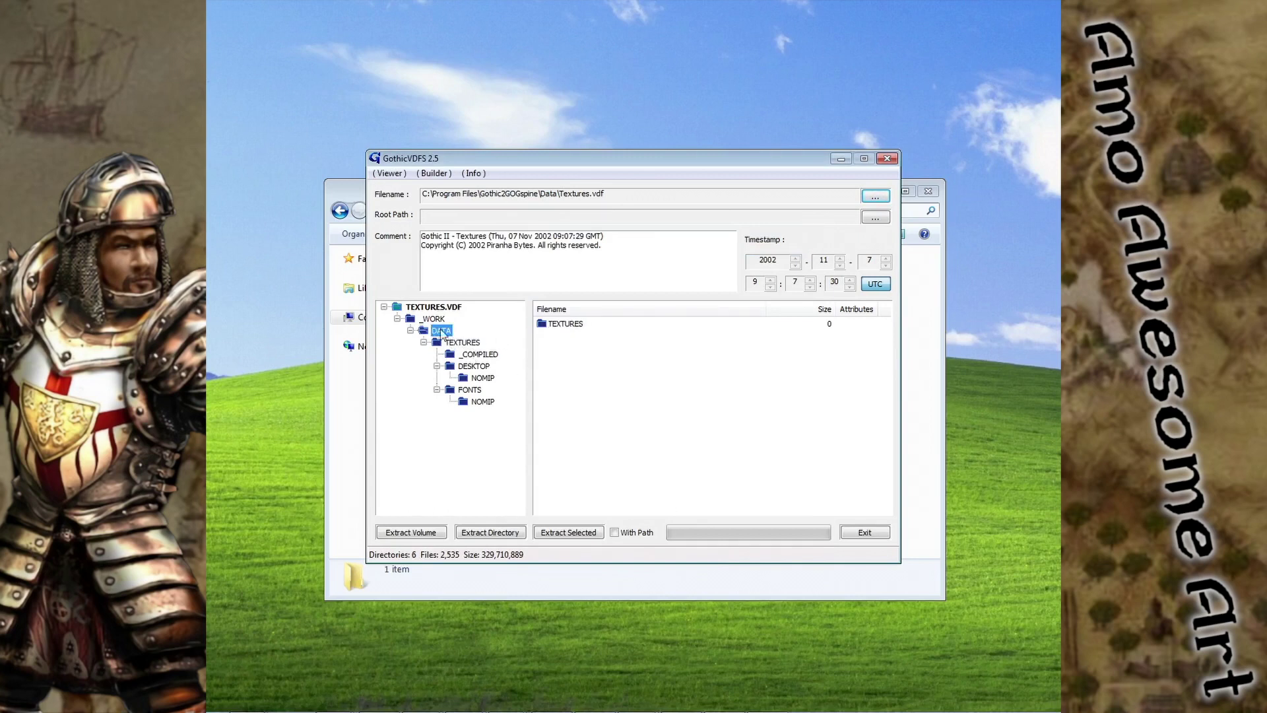
{"action": "left_click", "coordinate": [626, 531]}
{"action": "left_click", "coordinate": [490, 532]}
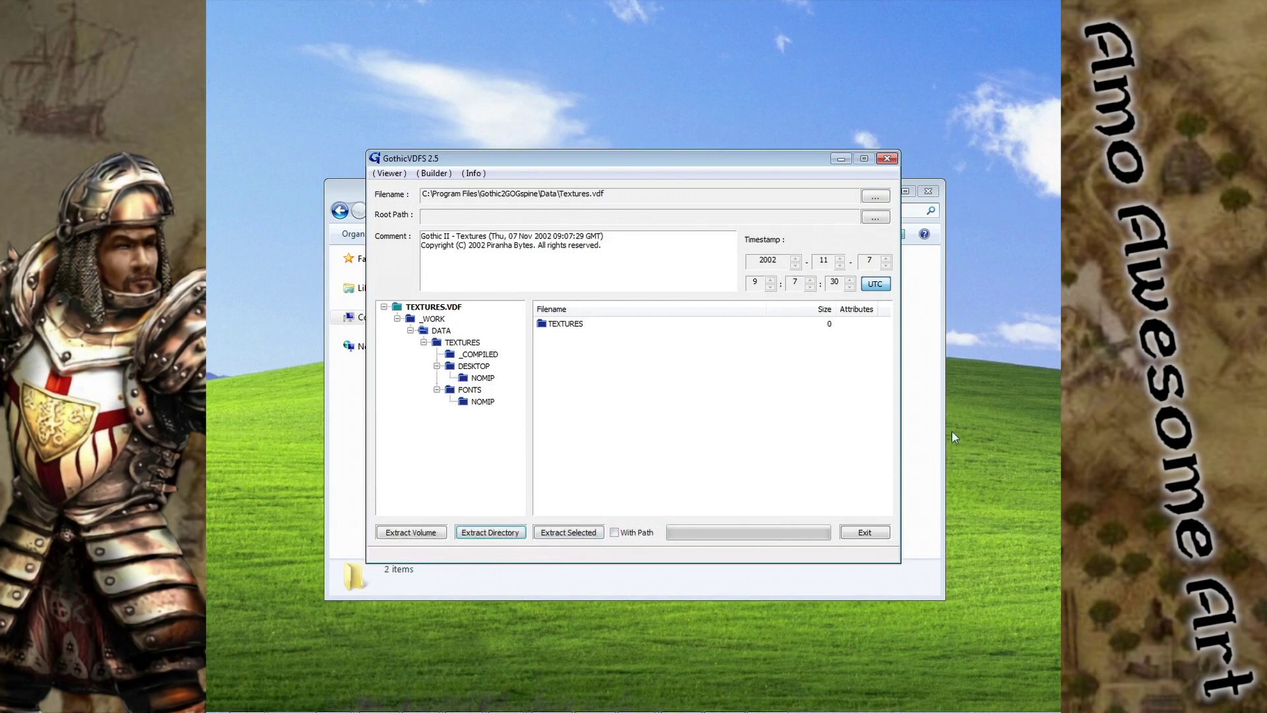
{"action": "left_click", "coordinate": [933, 408]}
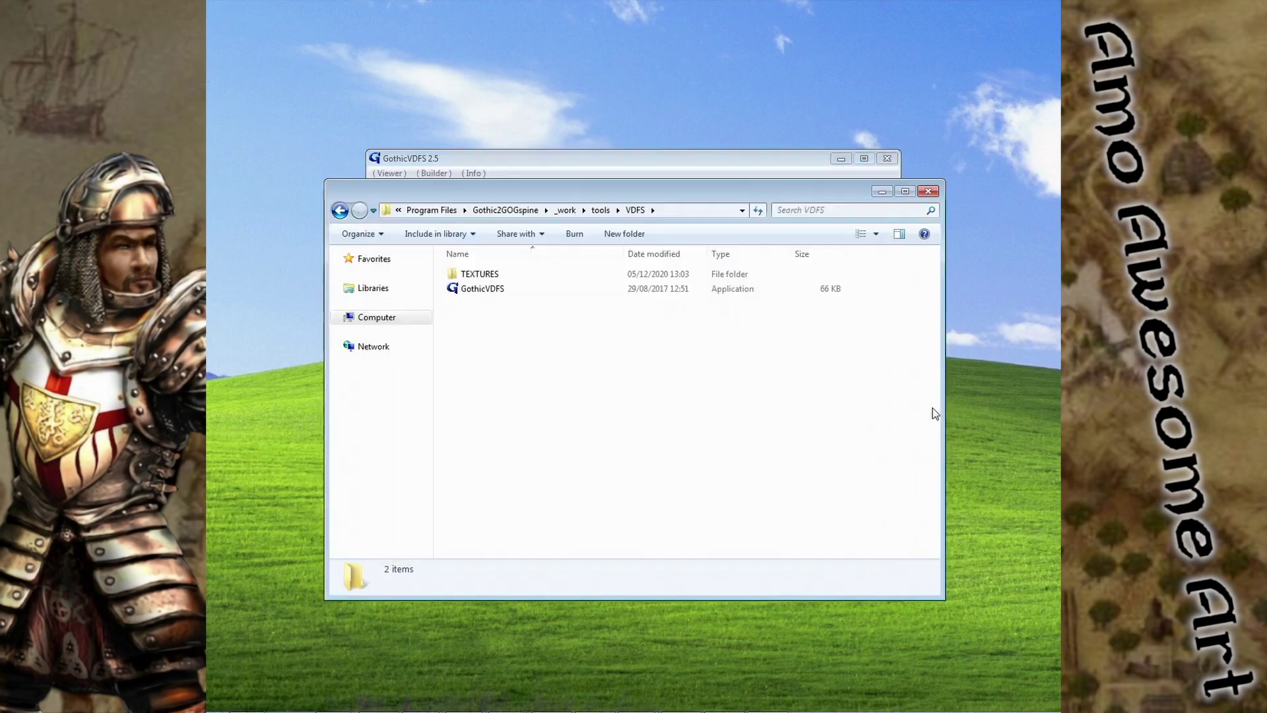
Open TEXTURES\DESKTOP\NOMIP and view INV_SLOT_HIGHLIGHTED as an image
{"action": "double_click", "coordinate": [496, 274]}
{"action": "double_click", "coordinate": [493, 288]}
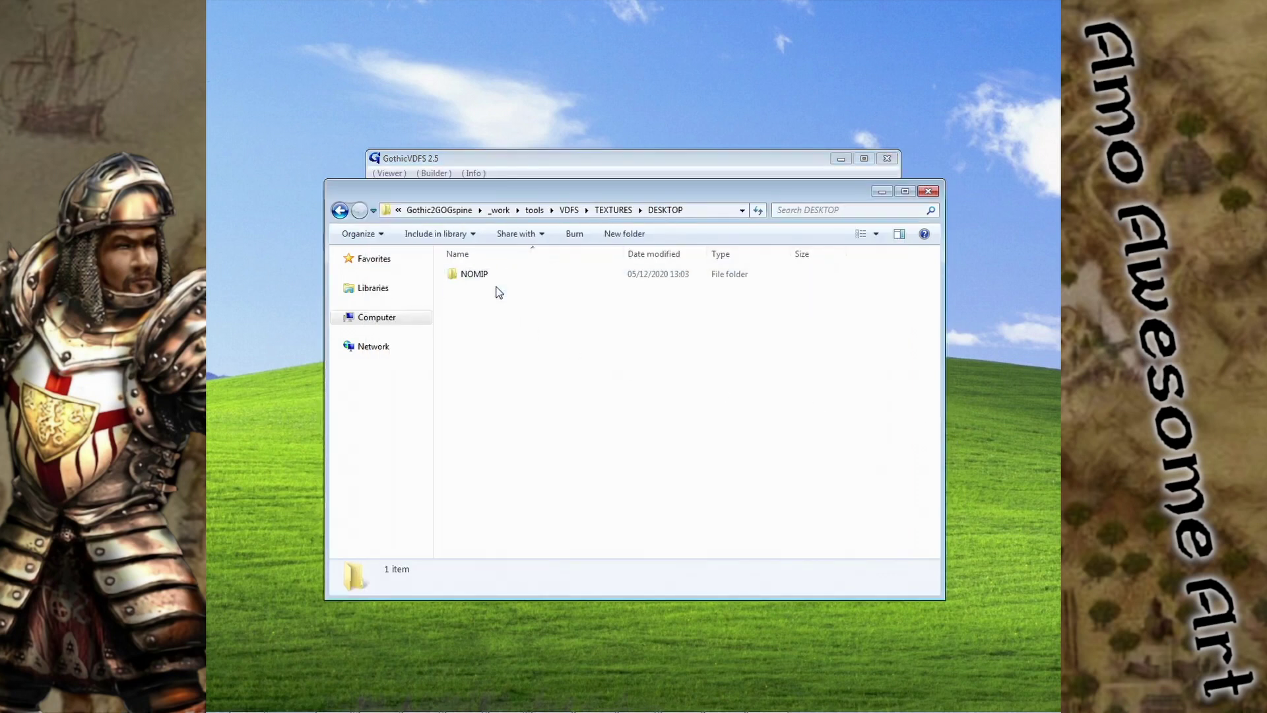
{"action": "double_click", "coordinate": [490, 279]}
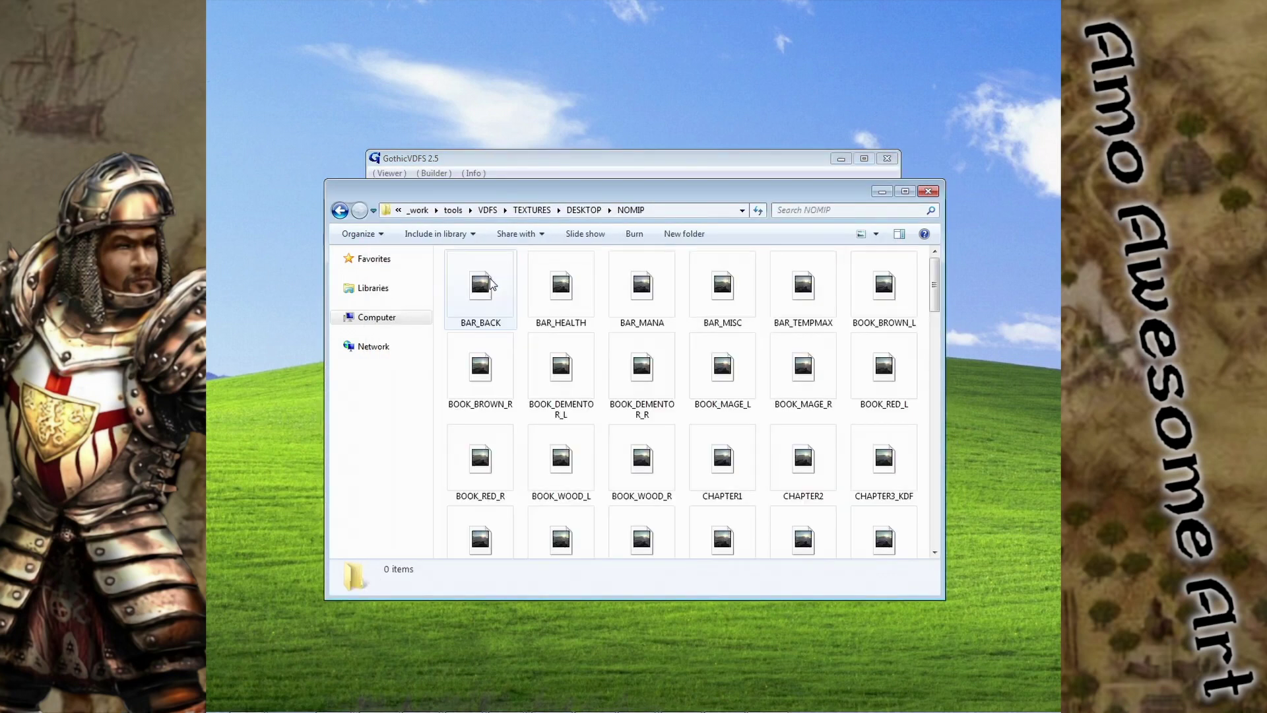
{"action": "scroll", "coordinate": [720, 421], "scroll_direction": "down", "scroll_amount": 5}
{"action": "left_click", "coordinate": [718, 418]}
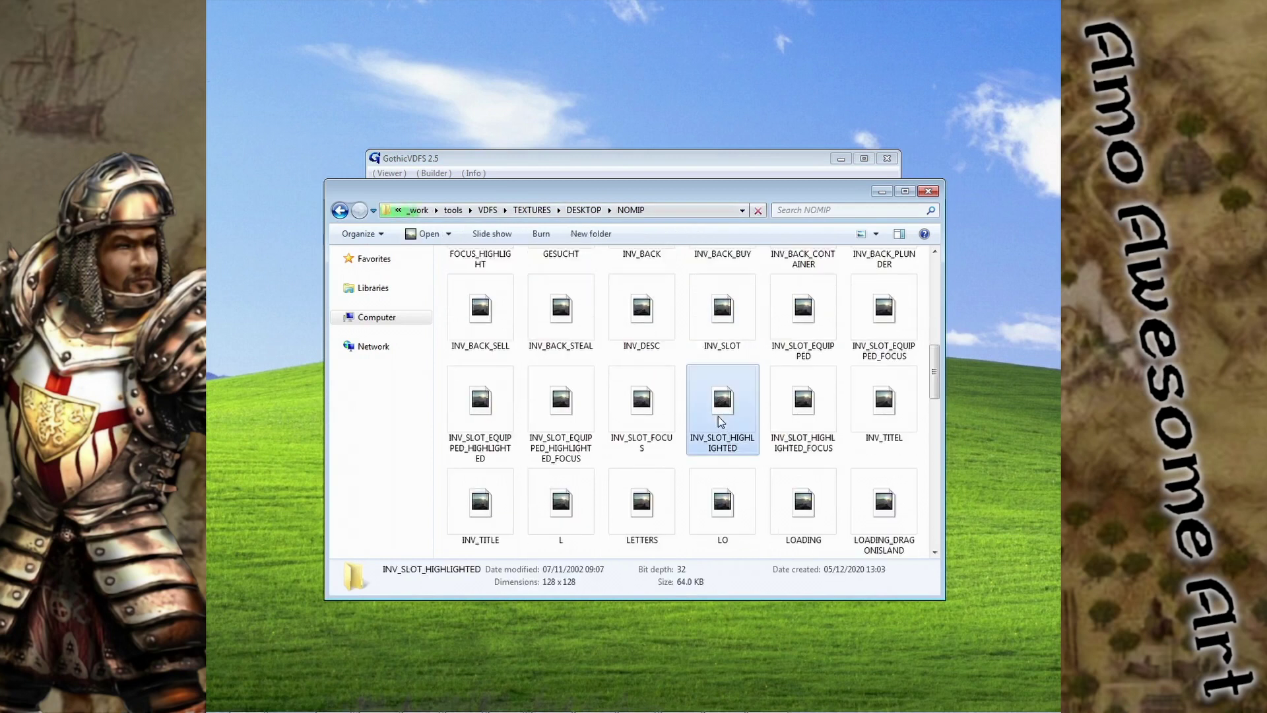
{"action": "double_click", "coordinate": [718, 415]}
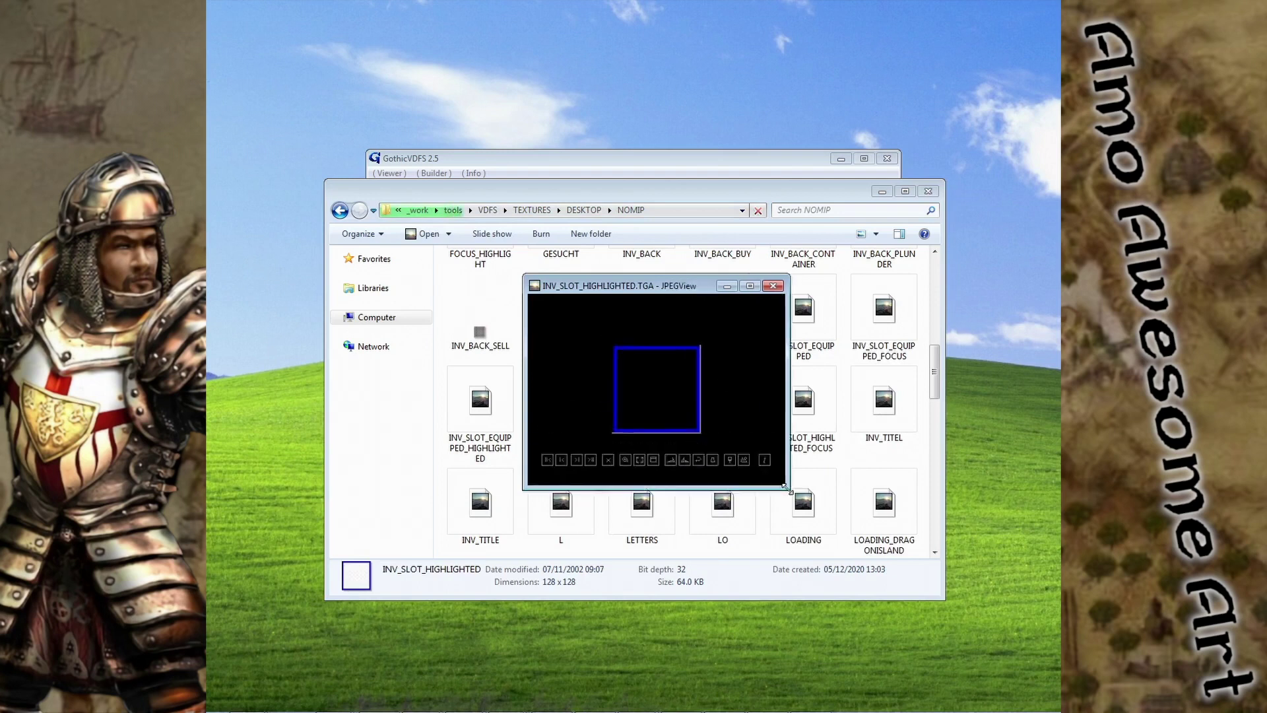
{"action": "left_click", "coordinate": [855, 285]}
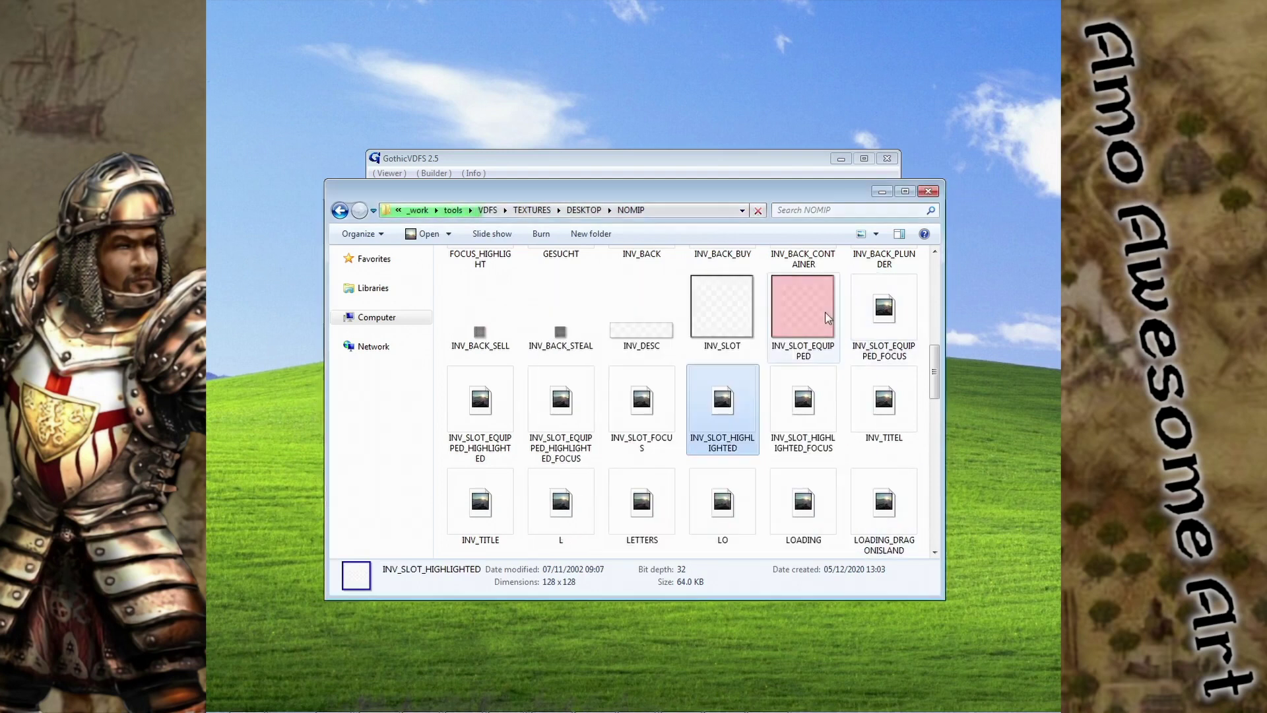
Check INV_SLOT_HIGHLIGHTED's file properties, then return to the TEXTURES folder
{"action": "right_click", "coordinate": [746, 403]}
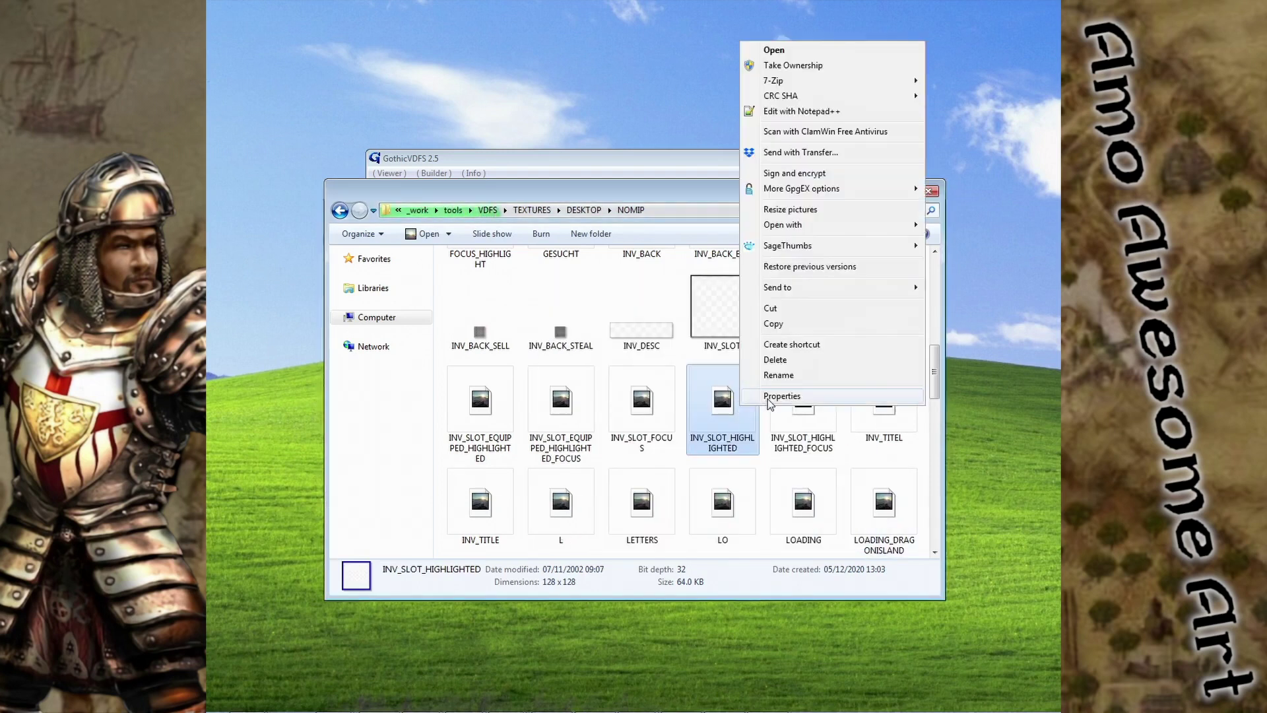
{"action": "left_click", "coordinate": [769, 397]}
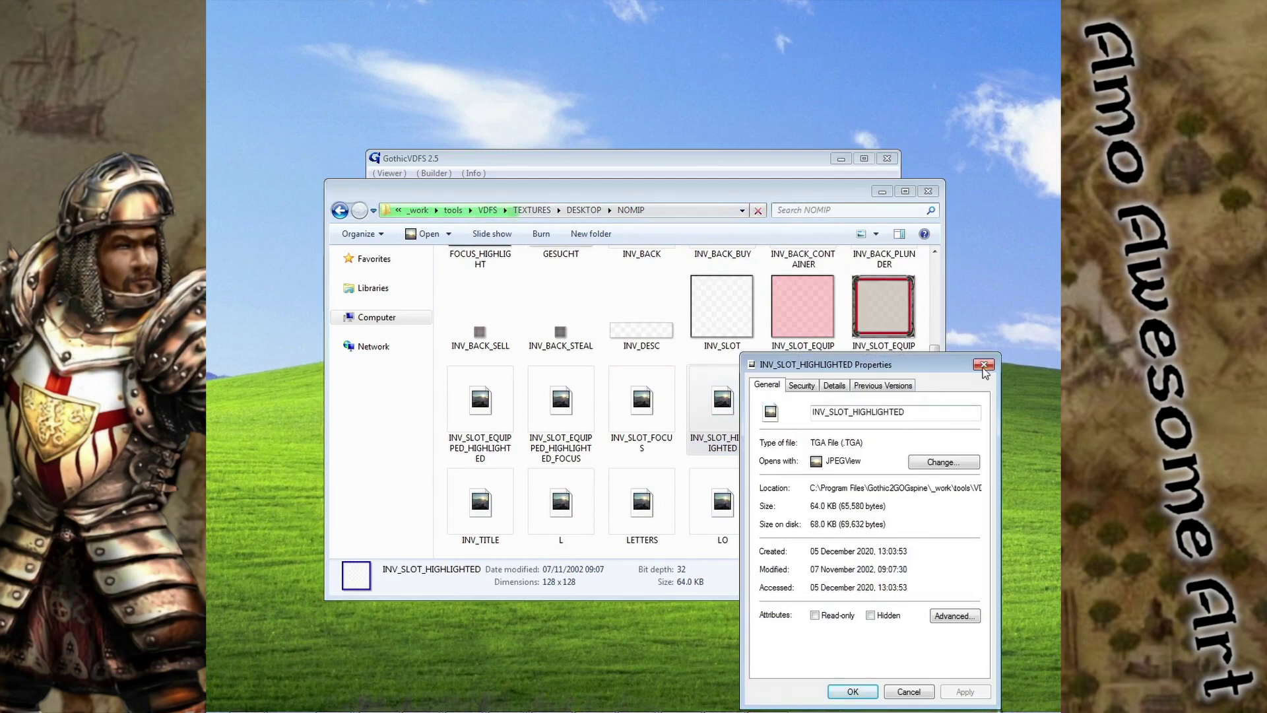
{"action": "left_click", "coordinate": [983, 365]}
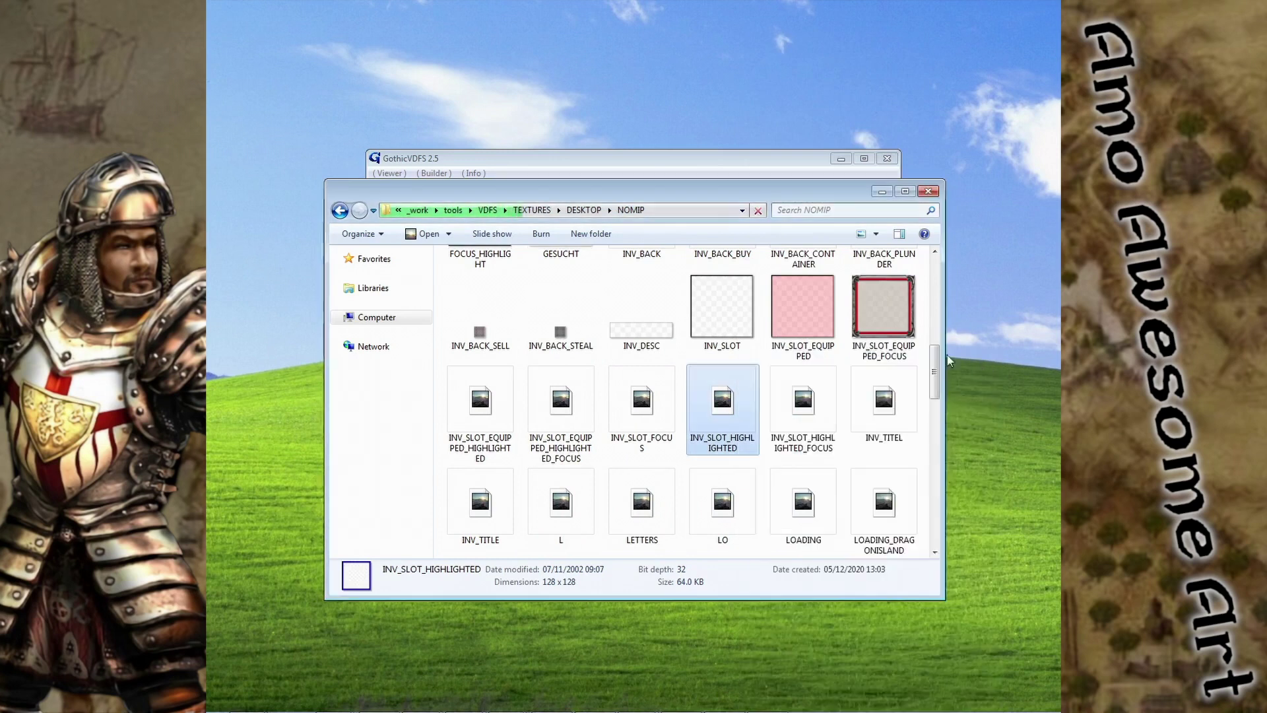
{"action": "left_click", "coordinate": [591, 215]}
{"action": "left_click", "coordinate": [619, 212]}
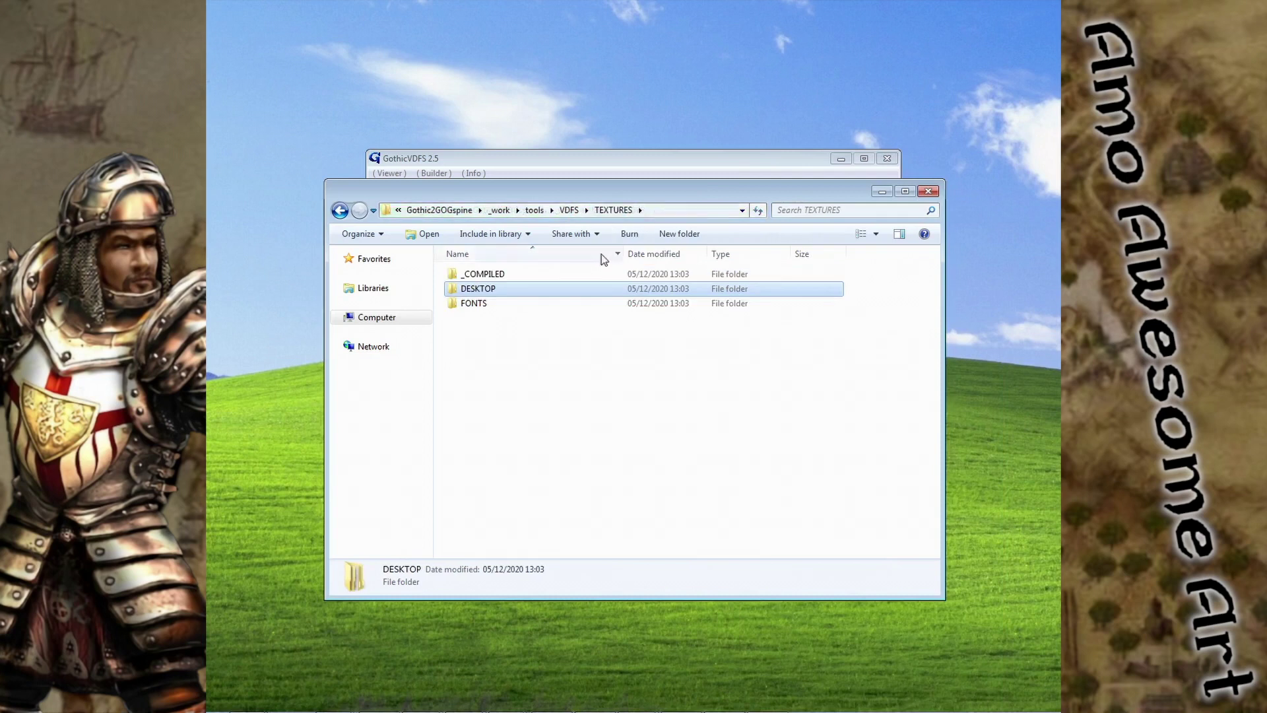
In _COMPILED, try viewing DECAL_FORGET-C, which fails to open as an image
{"action": "double_click", "coordinate": [553, 269]}
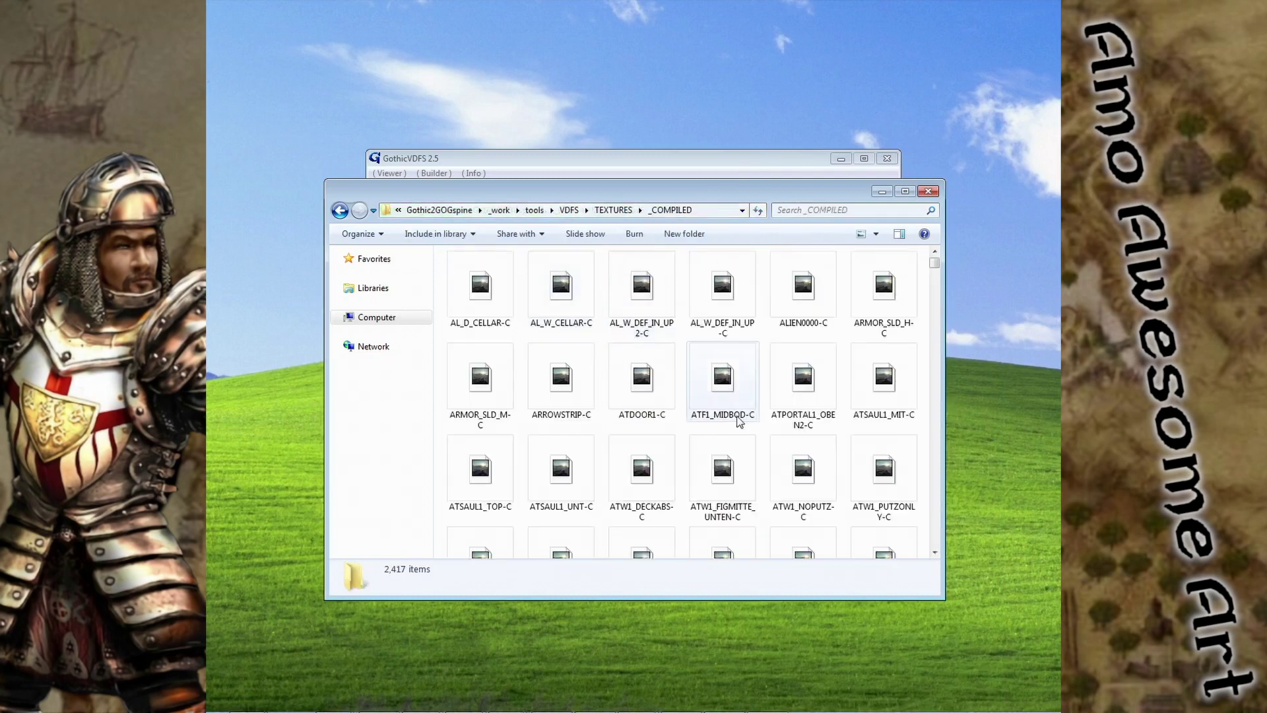
{"action": "left_click", "coordinate": [722, 393]}
{"action": "scroll", "coordinate": [719, 390], "scroll_direction": "down", "scroll_amount": 10}
{"action": "left_click", "coordinate": [717, 351]}
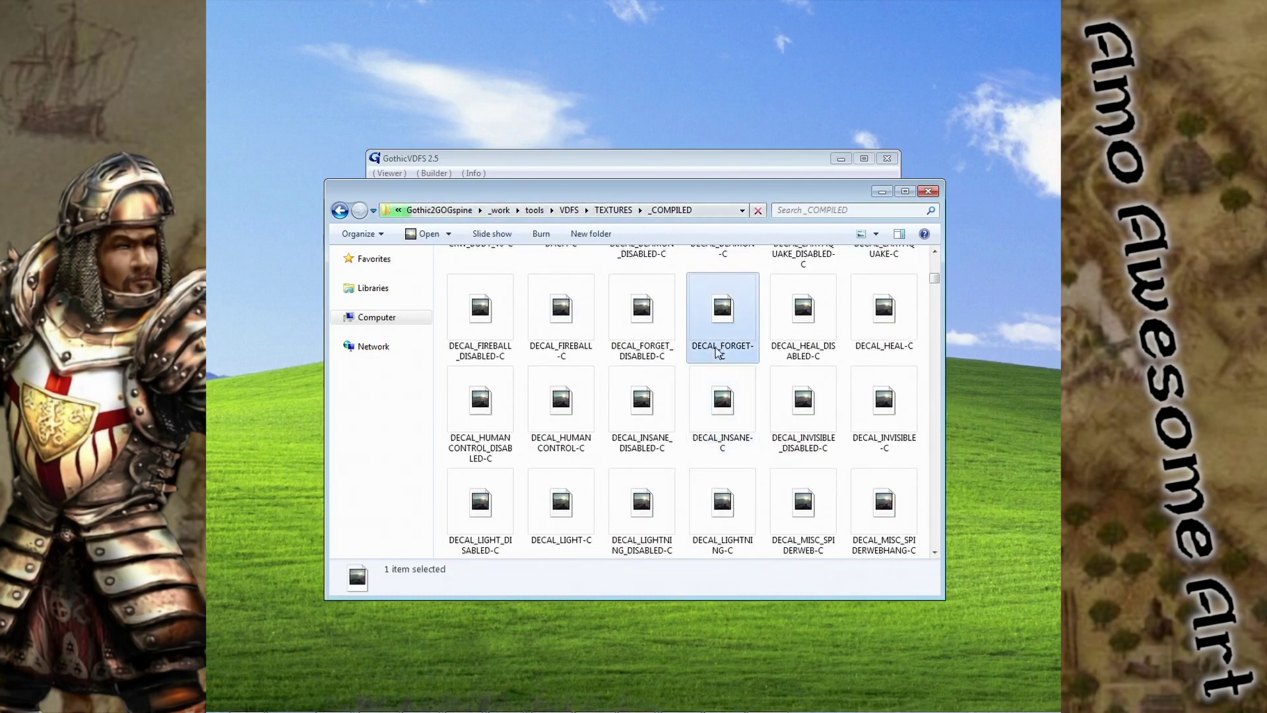
{"action": "double_click", "coordinate": [720, 334]}
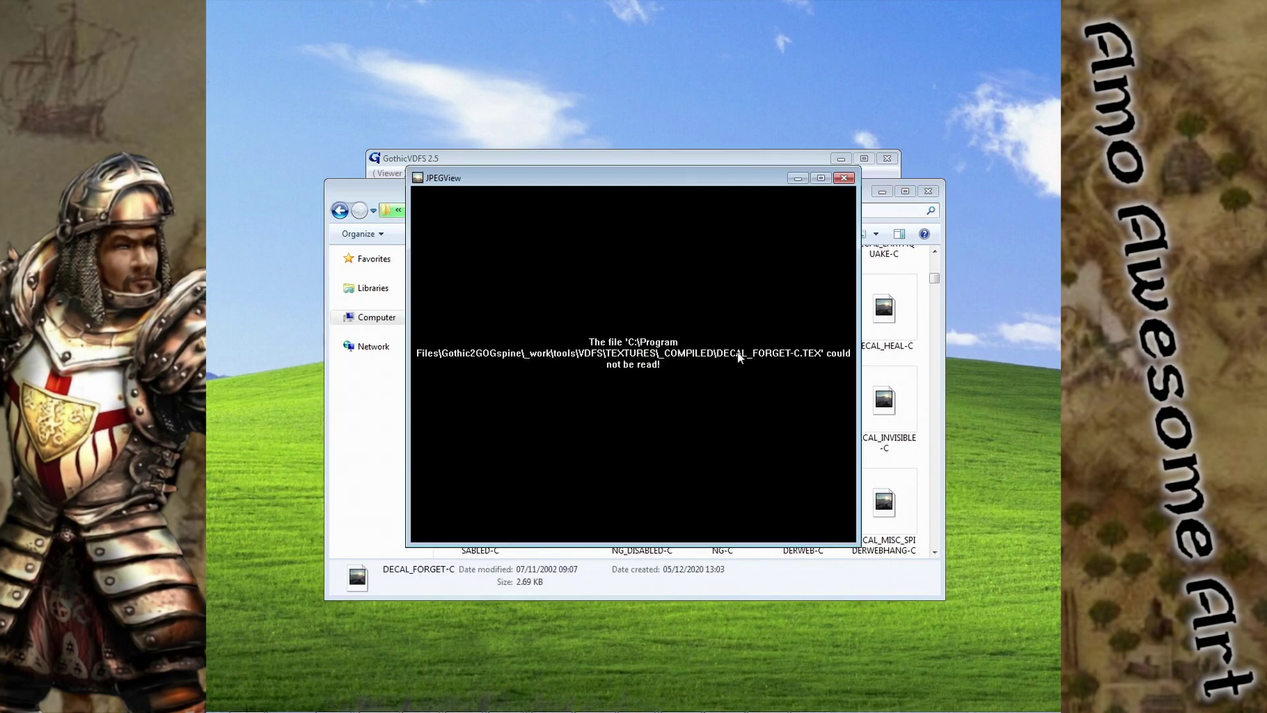
{"action": "left_click", "coordinate": [842, 178]}
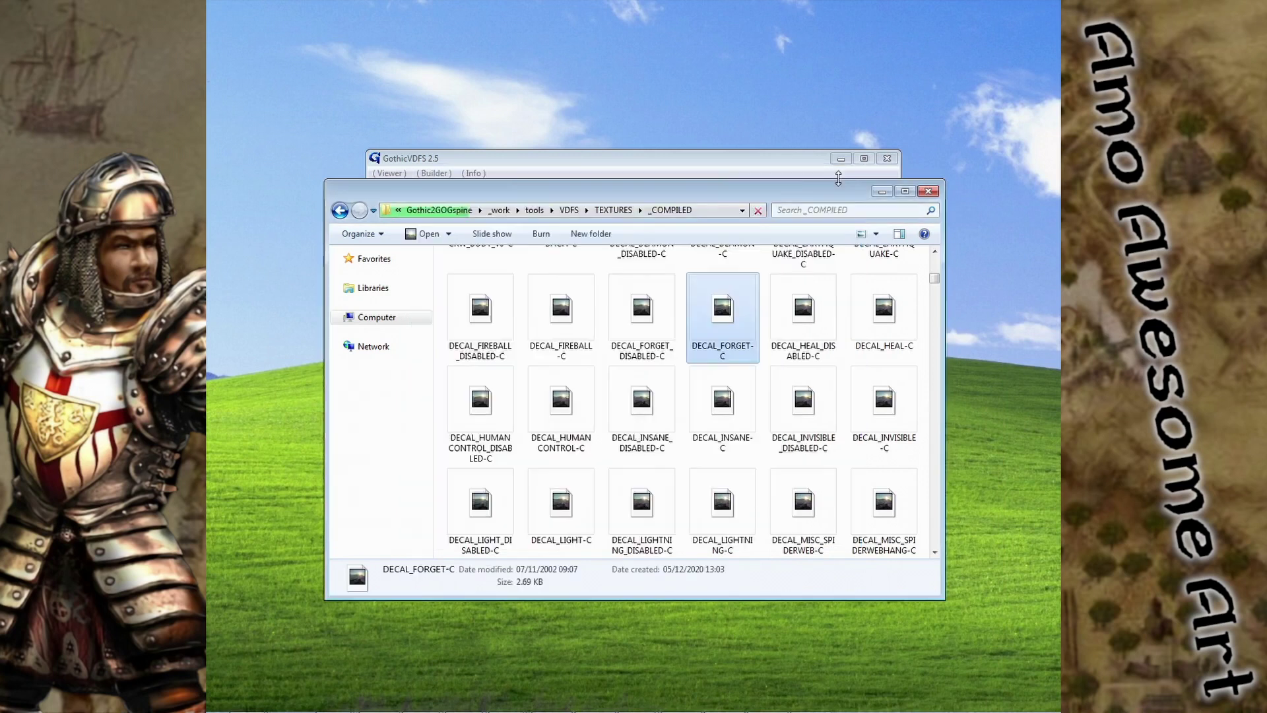
Check DECAL_FORGET-C's TEX file type in Properties, then return to the VDFS folder
{"action": "right_click", "coordinate": [747, 319]}
{"action": "left_click", "coordinate": [810, 681]}
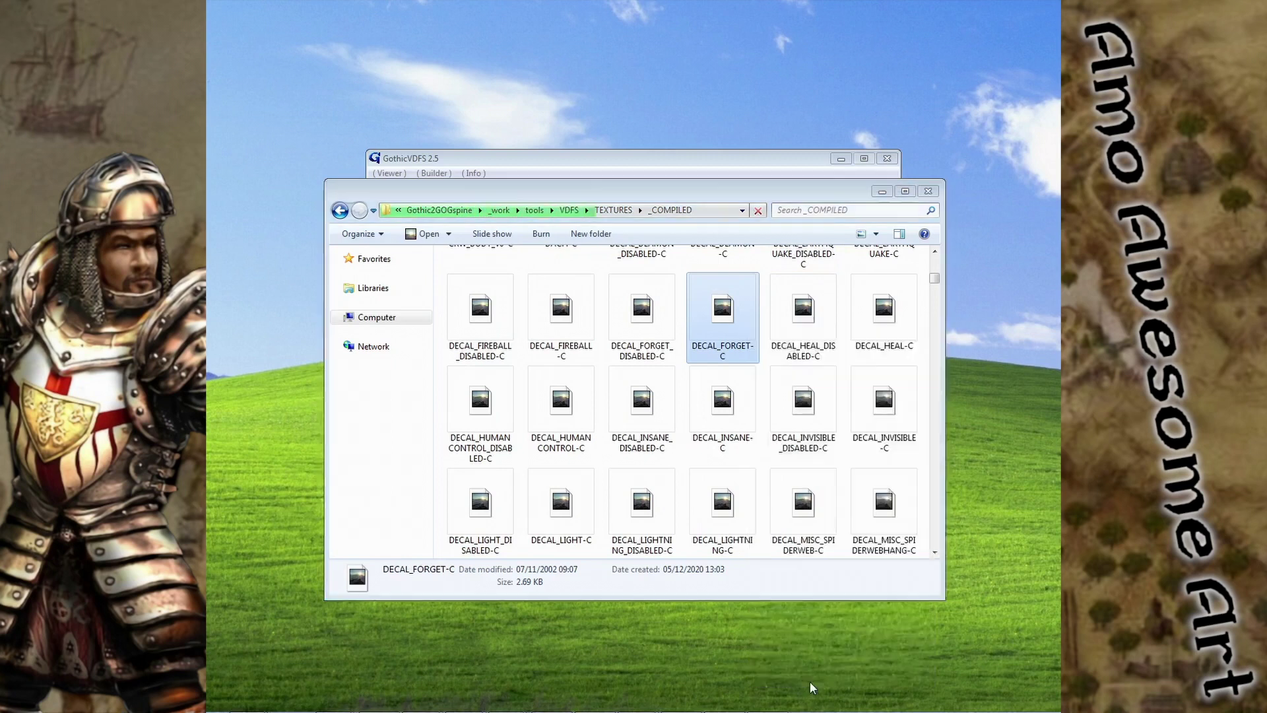
{"action": "left_click_drag", "start_coordinate": [820, 411], "coordinate": [900, 413]}
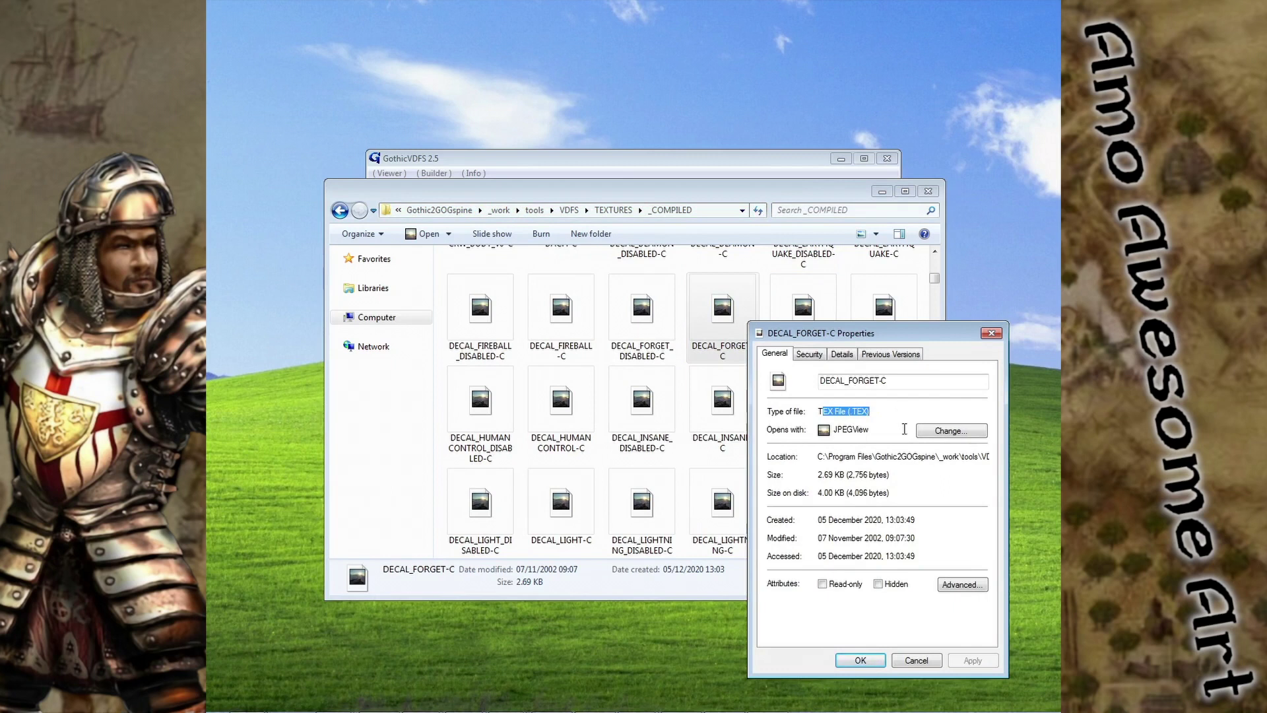
{"action": "left_click", "coordinate": [931, 659]}
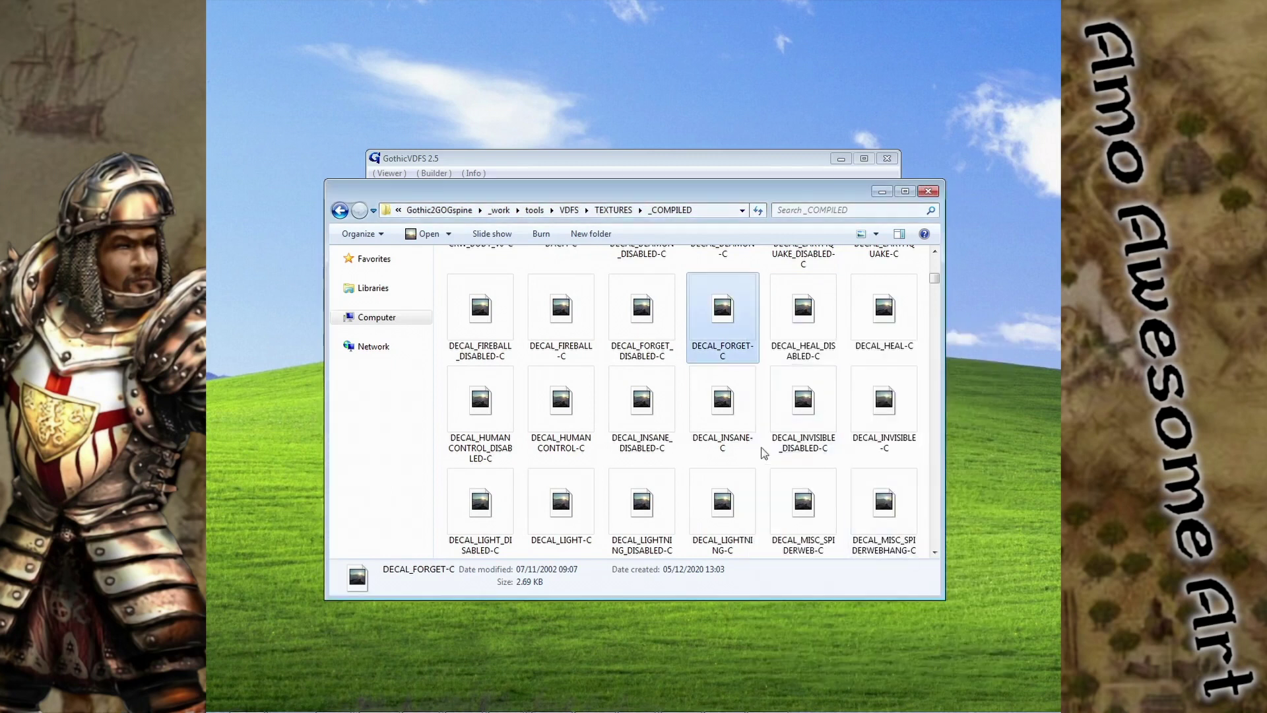
{"action": "left_click", "coordinate": [573, 210]}
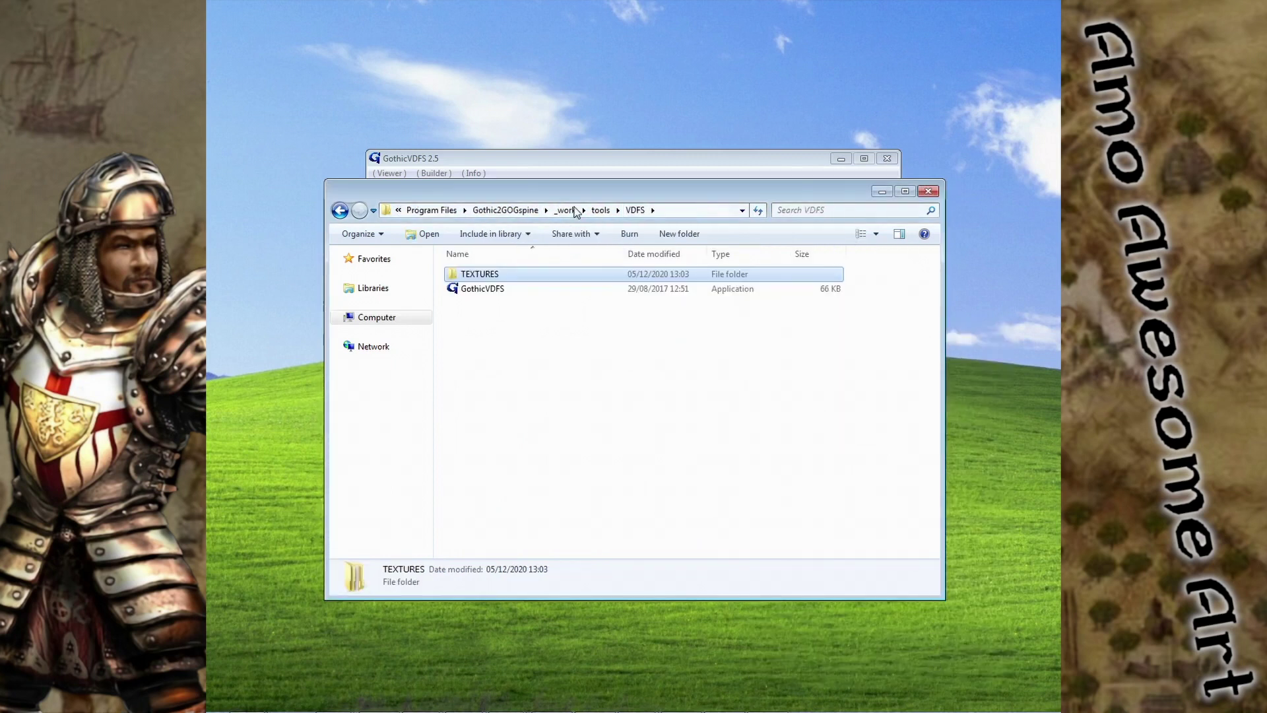
Load the Textures_Addon.vdf volume in GothicVDFS
{"action": "left_click", "coordinate": [652, 164]}
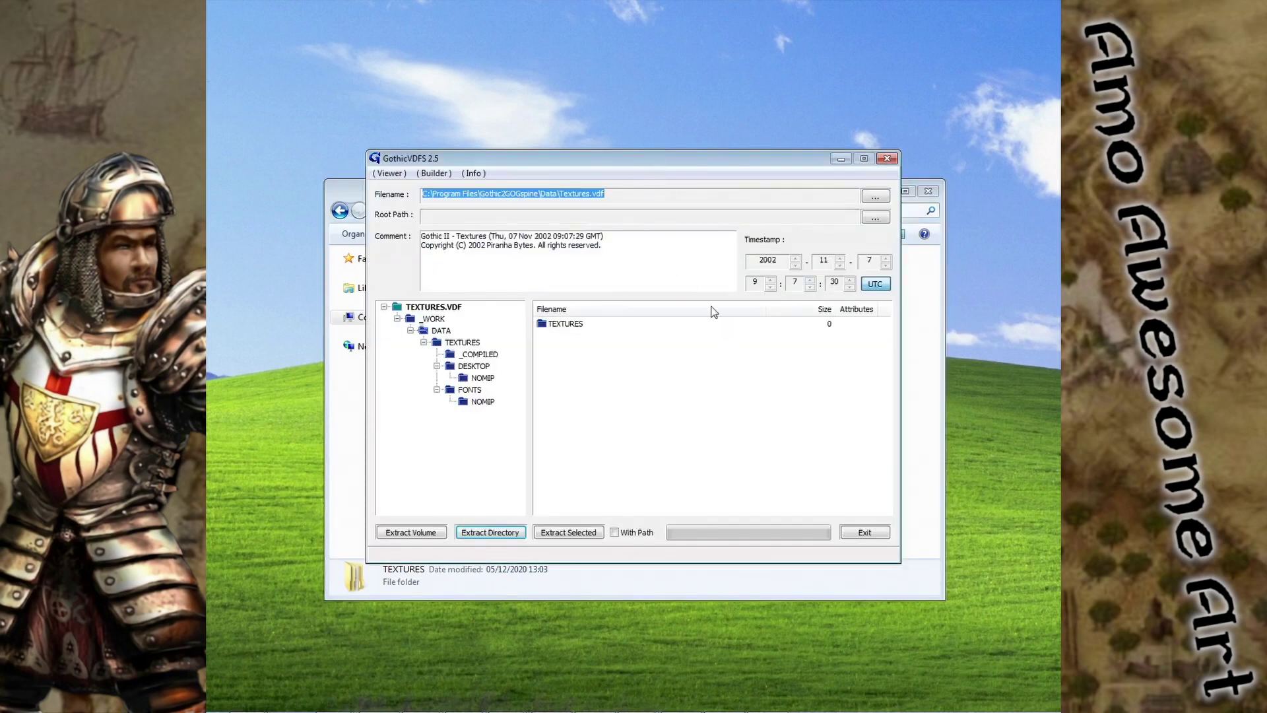
{"action": "left_click", "coordinate": [873, 196]}
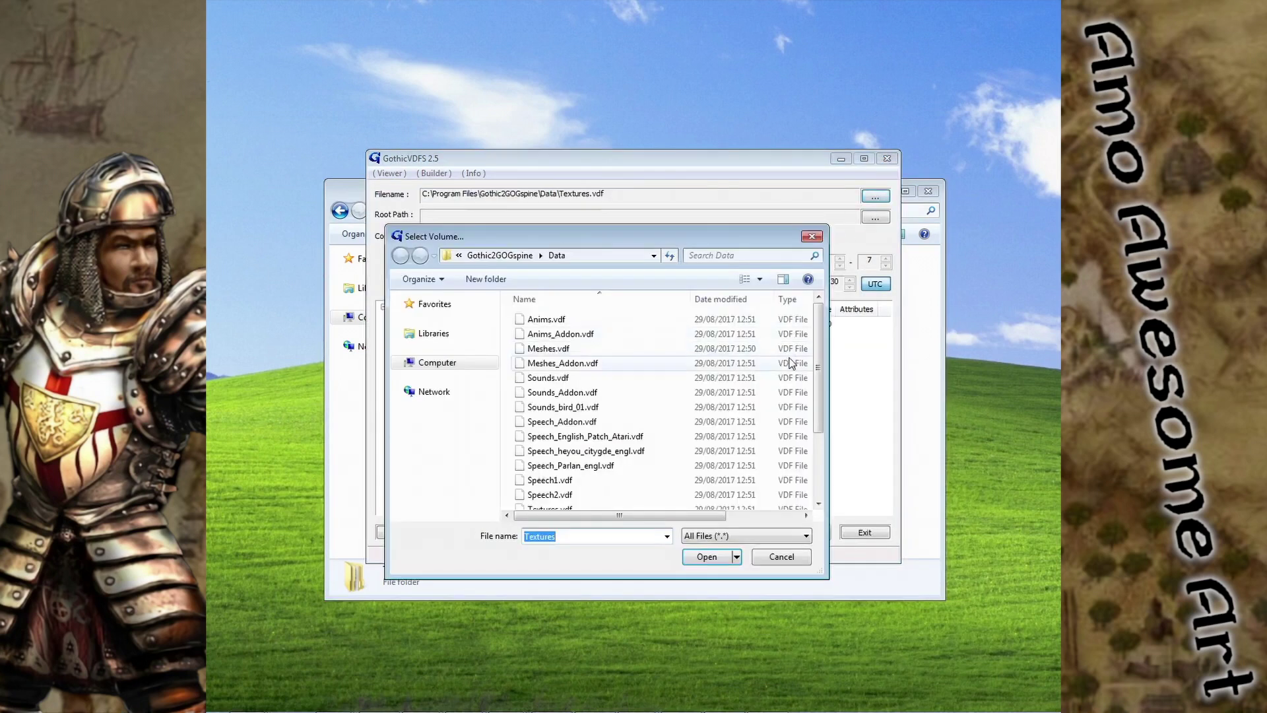
{"action": "left_click_drag", "start_coordinate": [818, 376], "coordinate": [818, 437]}
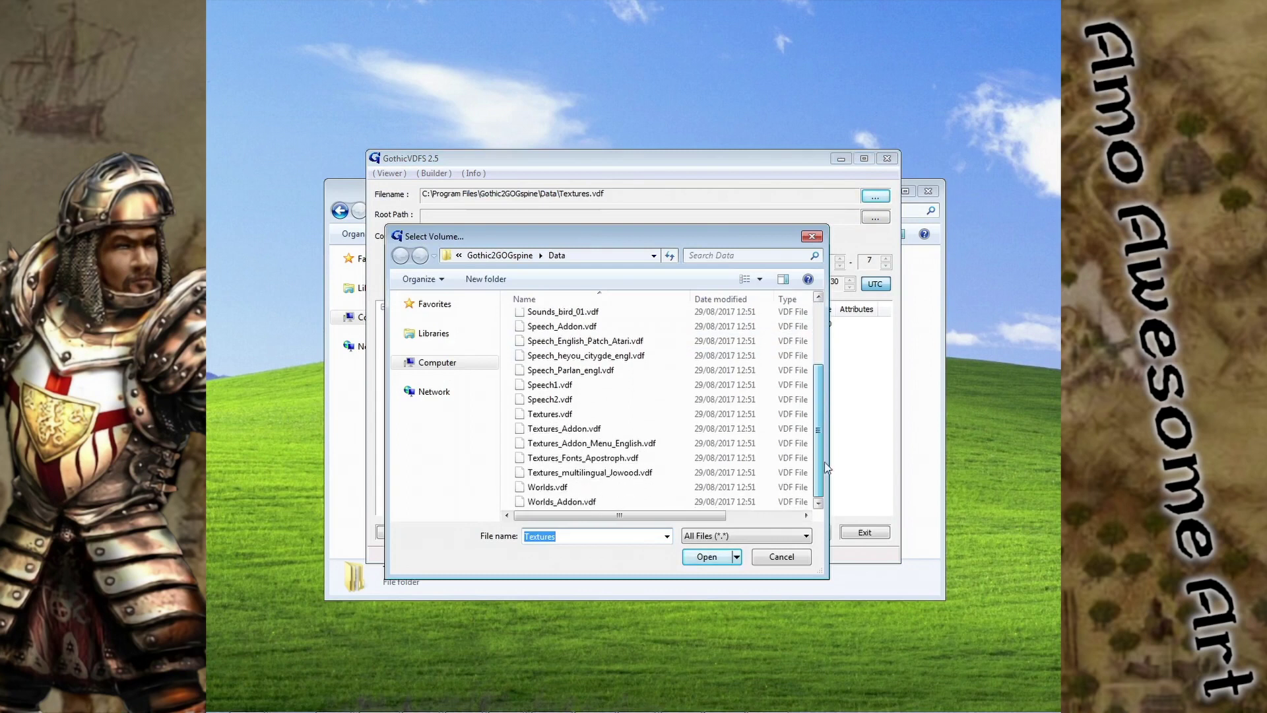
{"action": "left_click", "coordinate": [602, 429]}
{"action": "left_click", "coordinate": [706, 557]}
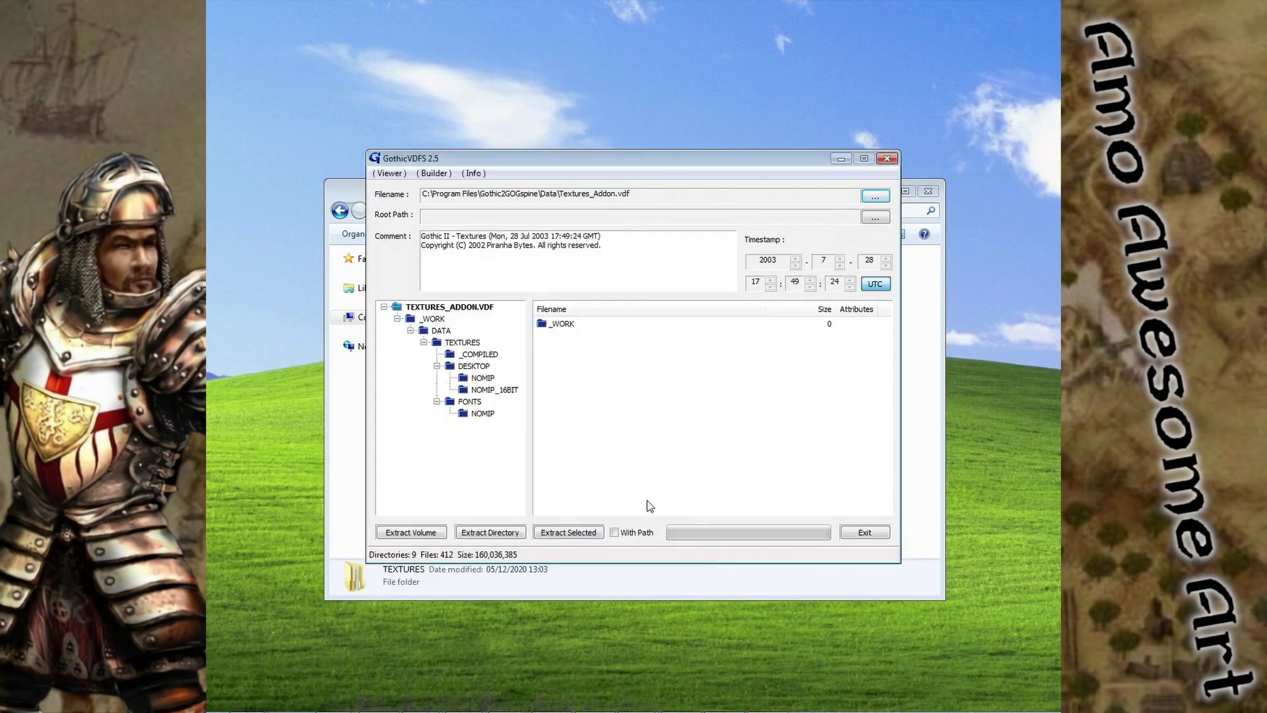
Extract Textures_Addon.vdf's DATA directory to disk
{"action": "left_click", "coordinate": [462, 342]}
{"action": "left_click", "coordinate": [450, 333]}
{"action": "left_click", "coordinate": [507, 532]}
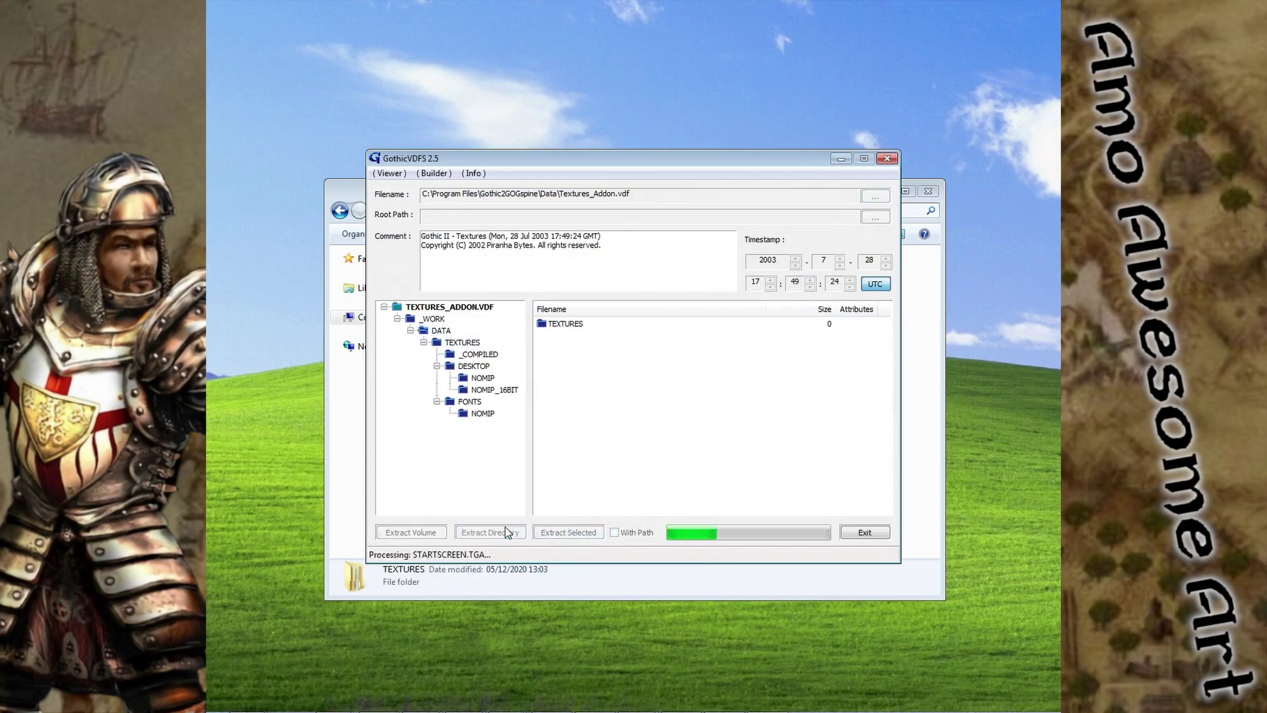
{"action": "left_click", "coordinate": [922, 486]}
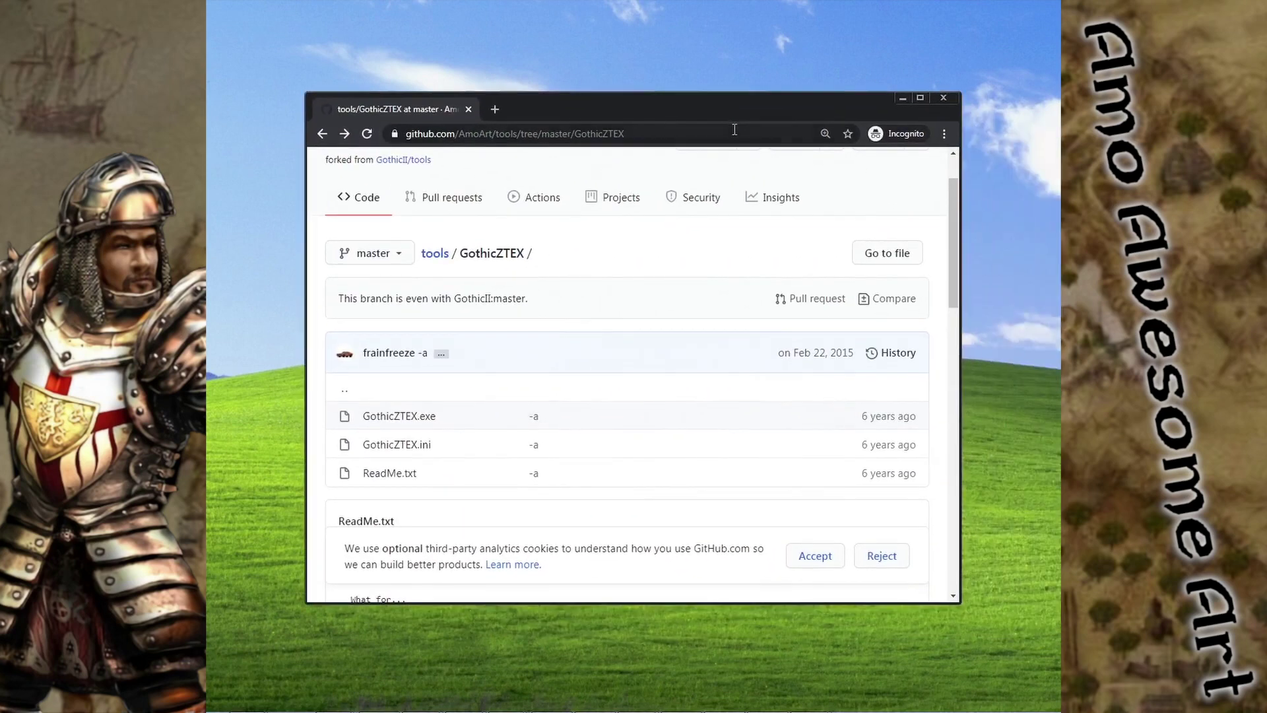
Open the GothicZTEX.exe file page on GitHub and download it
{"action": "left_click", "coordinate": [681, 140]}
{"action": "double_click", "coordinate": [681, 139]}
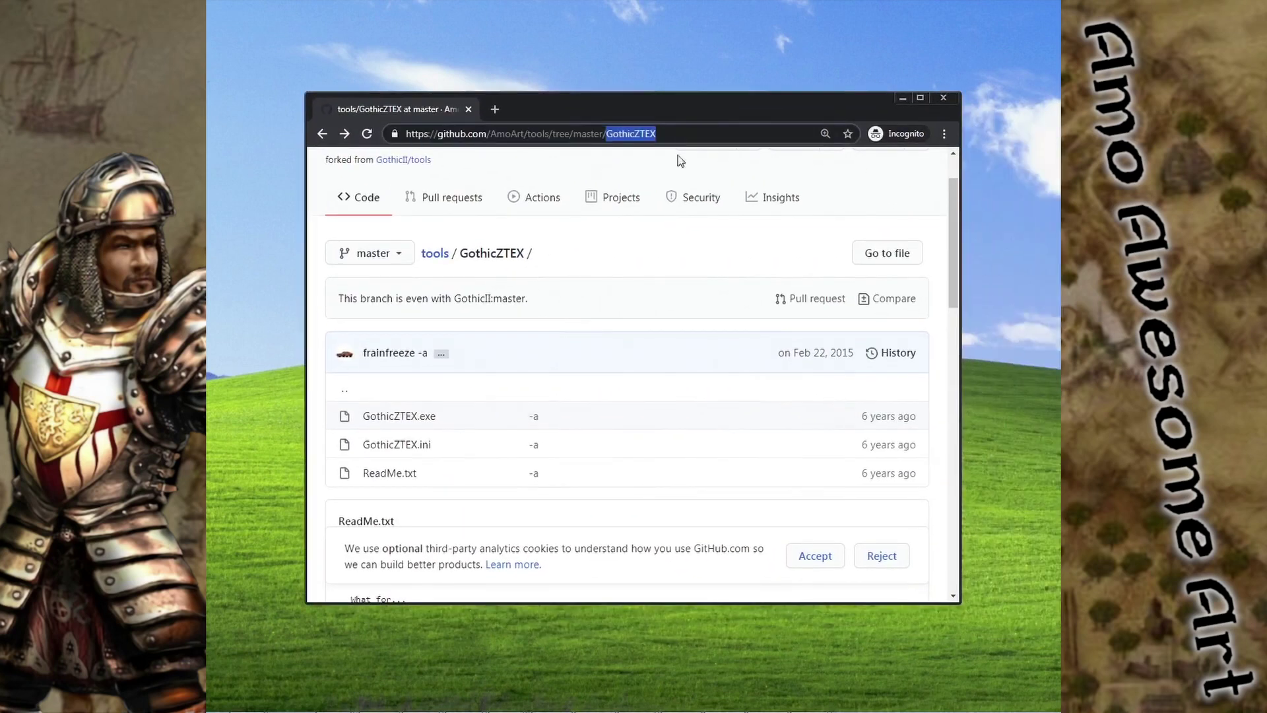
{"action": "left_click", "coordinate": [414, 417]}
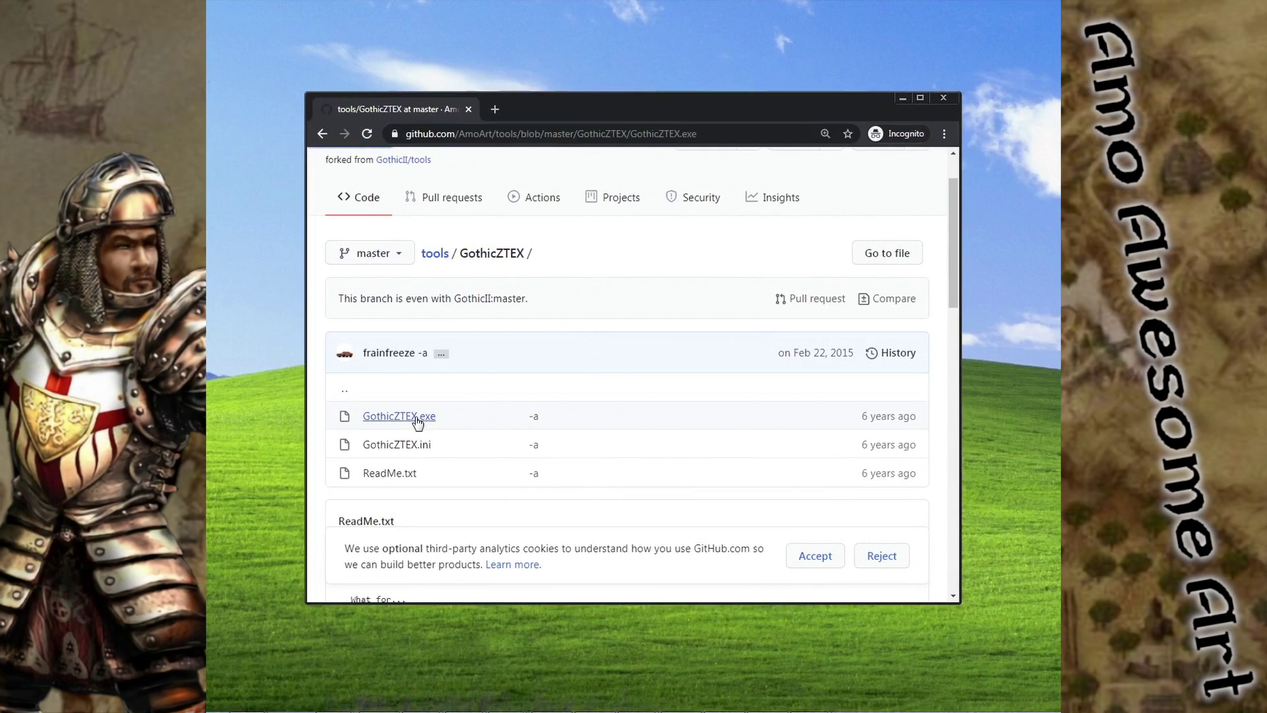
{"action": "scroll", "coordinate": [619, 445], "scroll_direction": "down", "scroll_amount": 3}
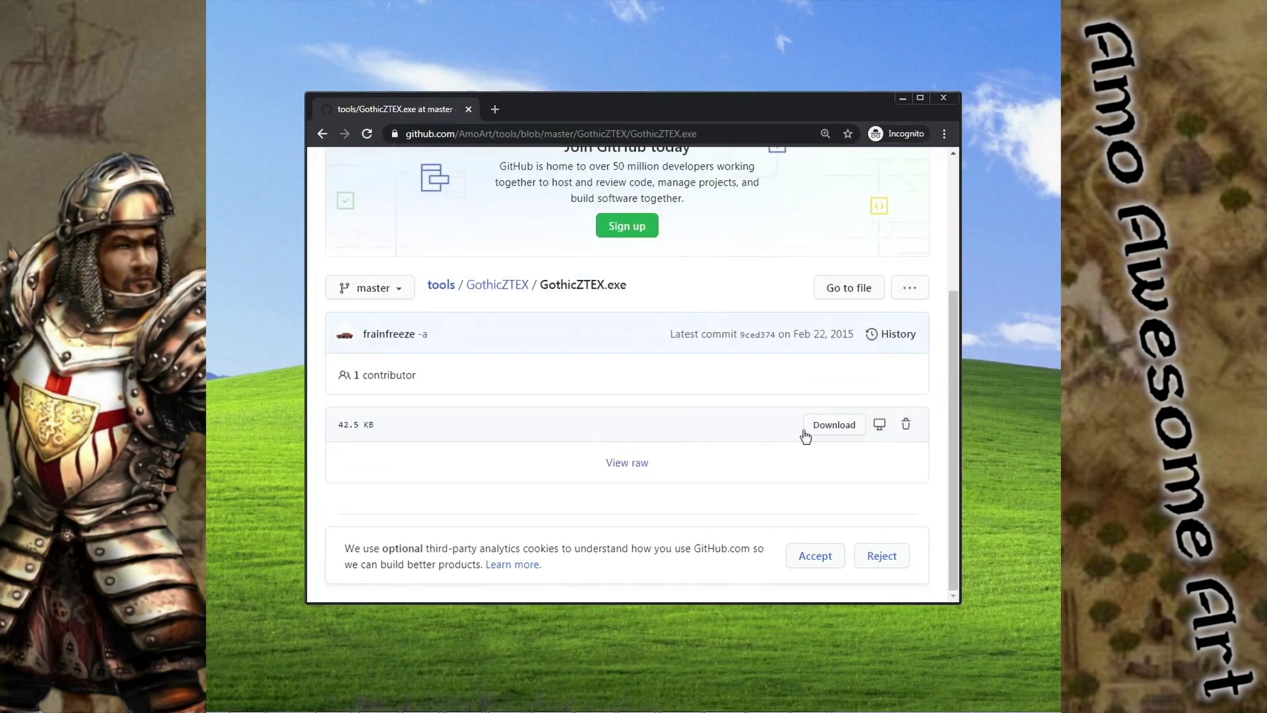
{"action": "left_click", "coordinate": [837, 429]}
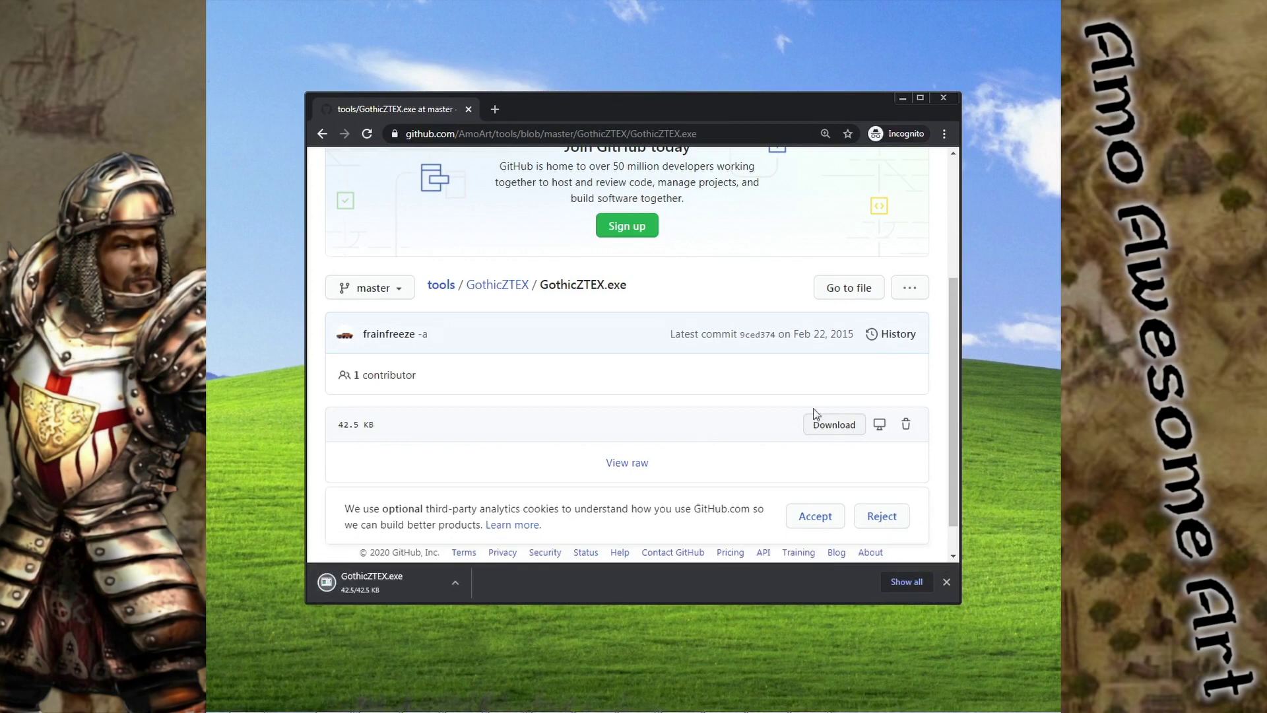
Open the GothicZTEX.ini file page and keep the flagged GothicZTEX.exe download
{"action": "left_click", "coordinate": [323, 134]}
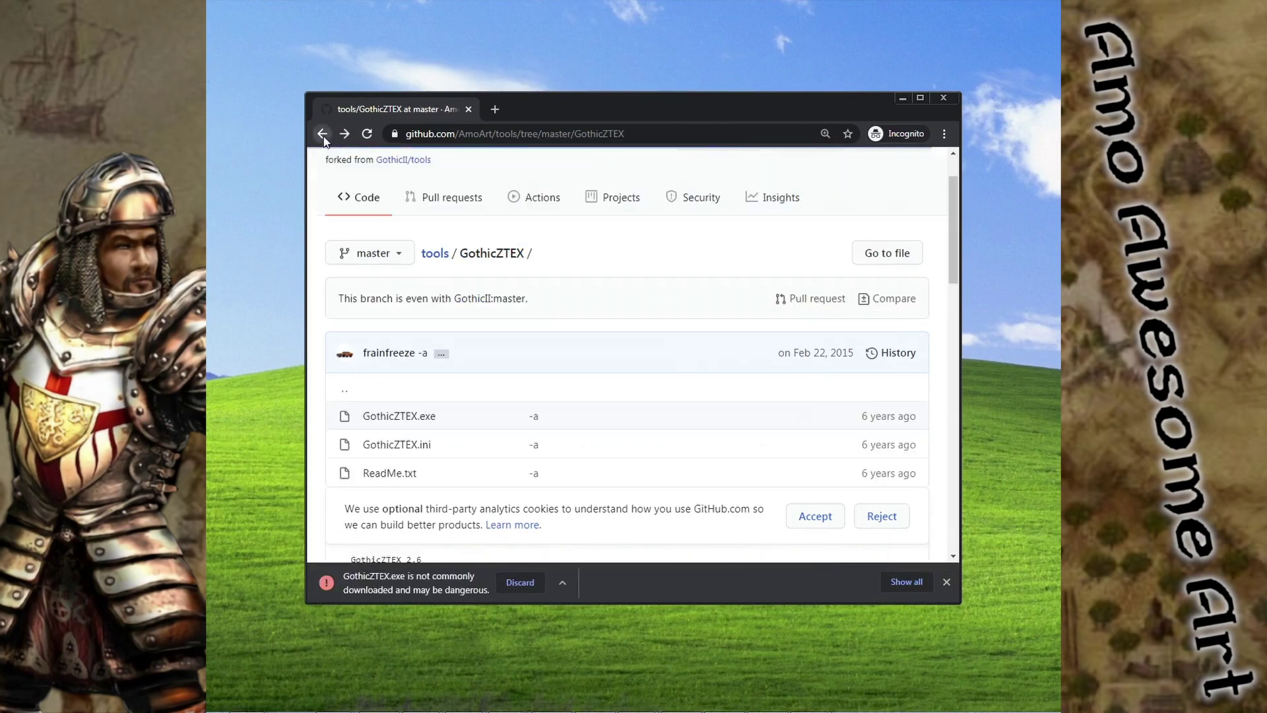
{"action": "scroll", "coordinate": [422, 404], "scroll_direction": "down", "scroll_amount": 1}
{"action": "left_click", "coordinate": [397, 375]}
{"action": "scroll", "coordinate": [744, 367], "scroll_direction": "down", "scroll_amount": 3}
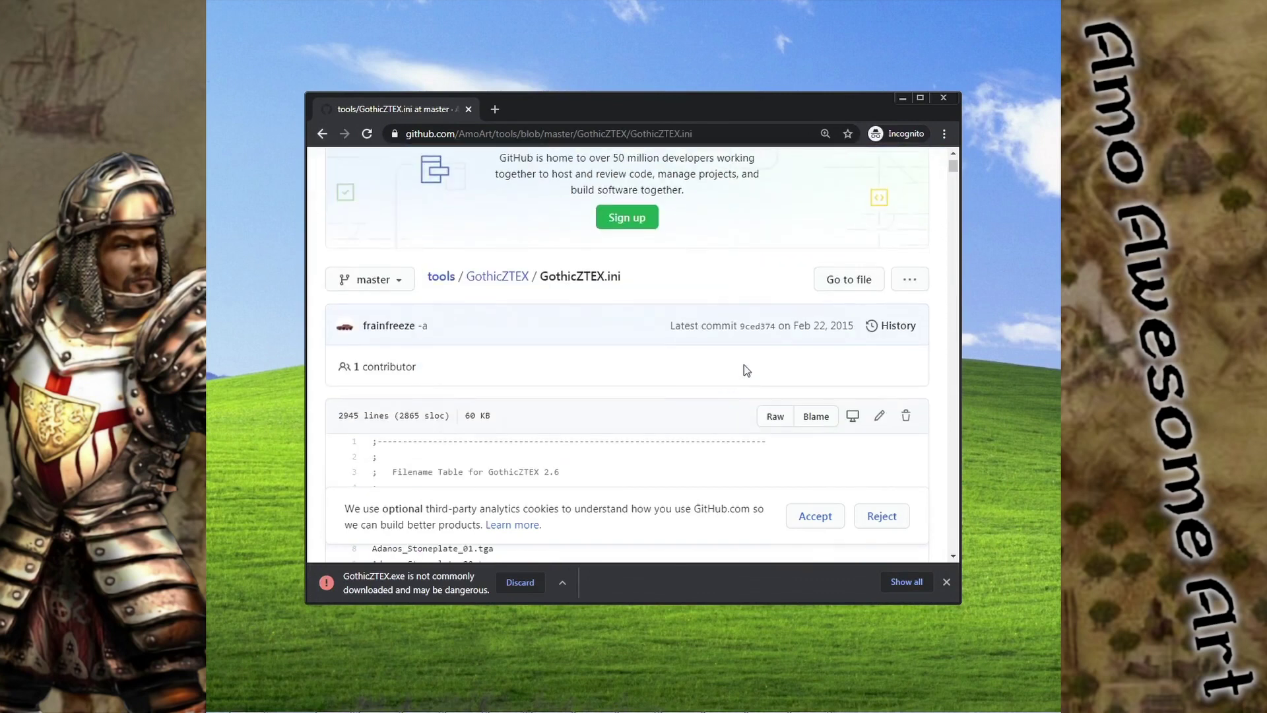
{"action": "scroll", "coordinate": [744, 367], "scroll_direction": "down", "scroll_amount": 1}
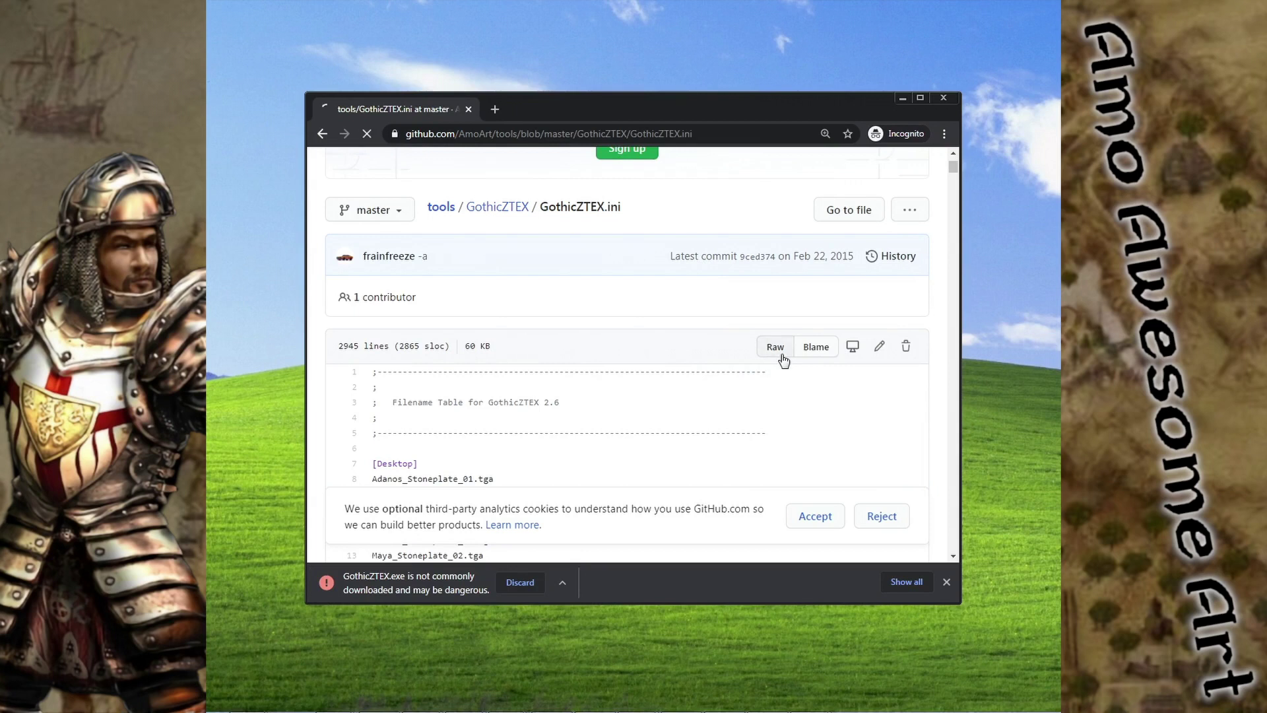
{"action": "left_click", "coordinate": [560, 582]}
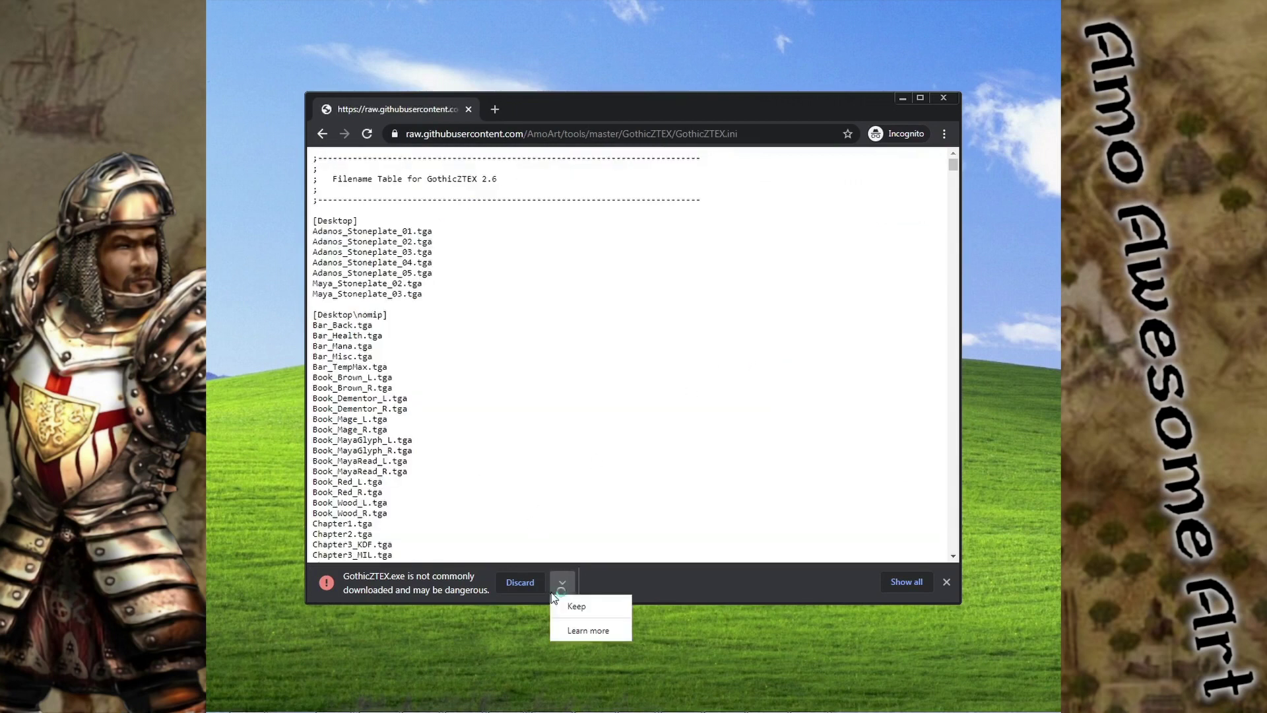
{"action": "left_click", "coordinate": [568, 601]}
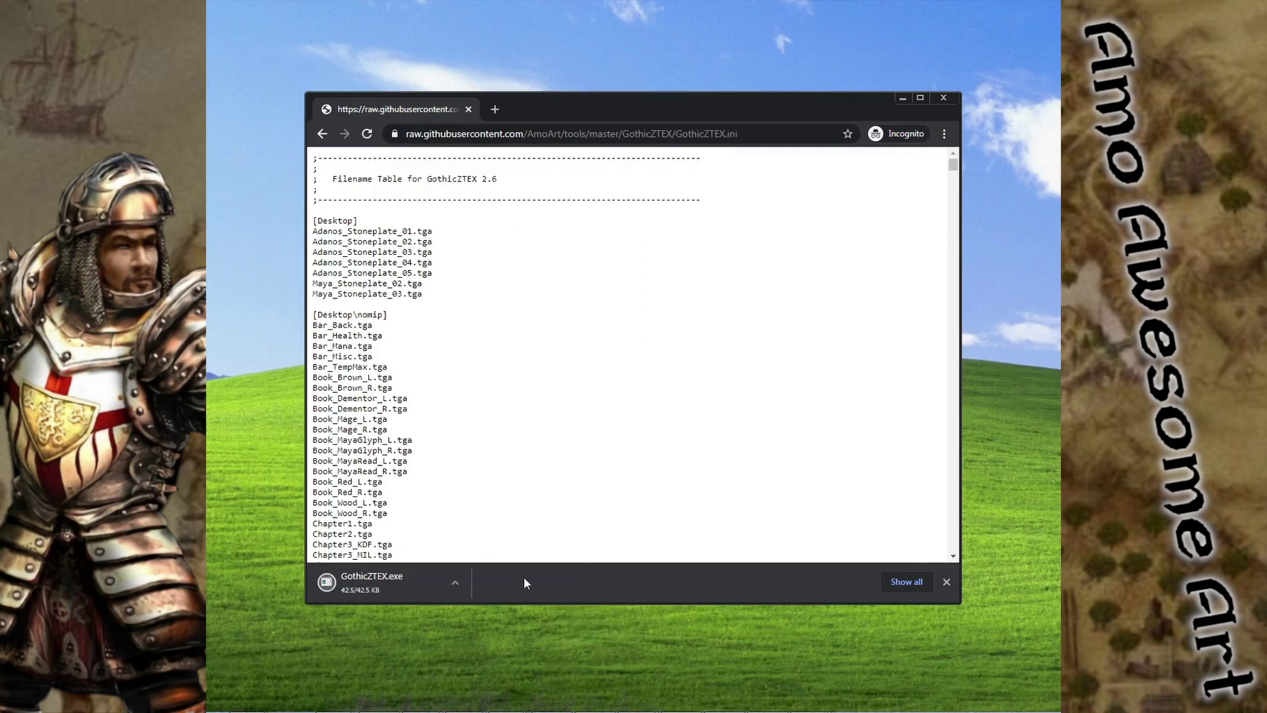
Save the raw page as "GothicZTEX.ini" in quotes, with Save as type set to All Files
{"action": "right_click", "coordinate": [479, 307]}
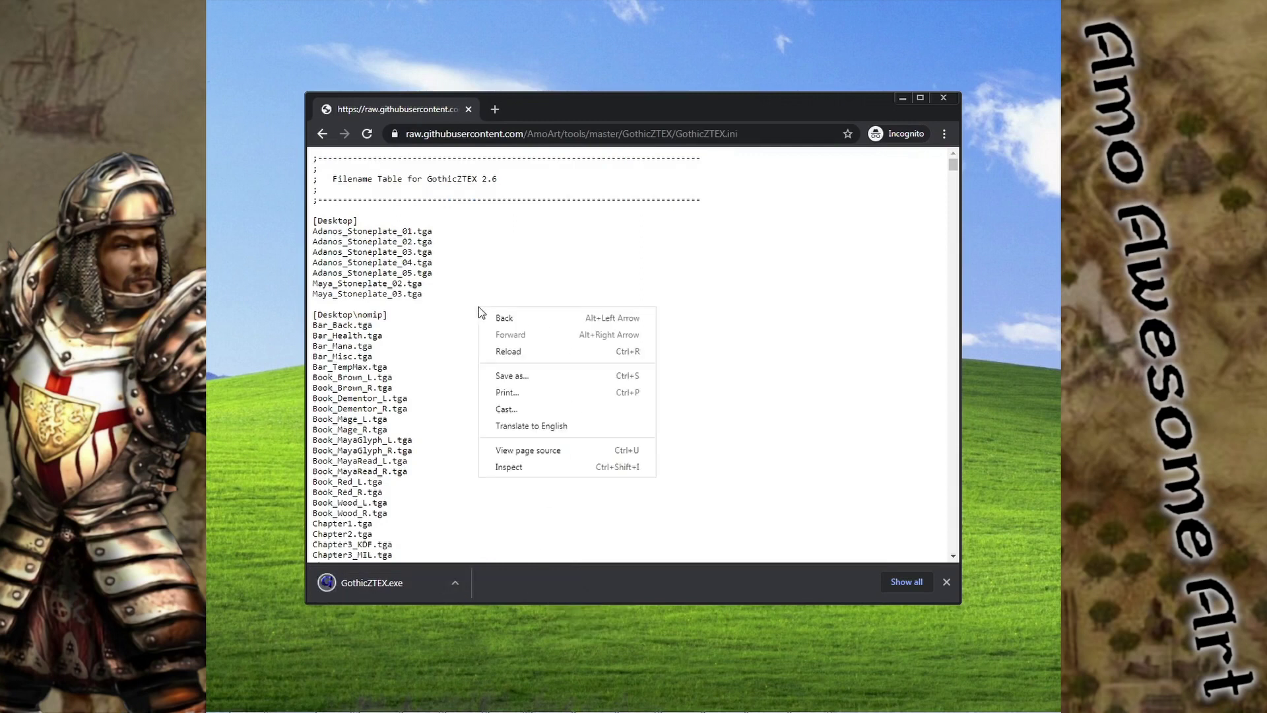
{"action": "left_click", "coordinate": [544, 371]}
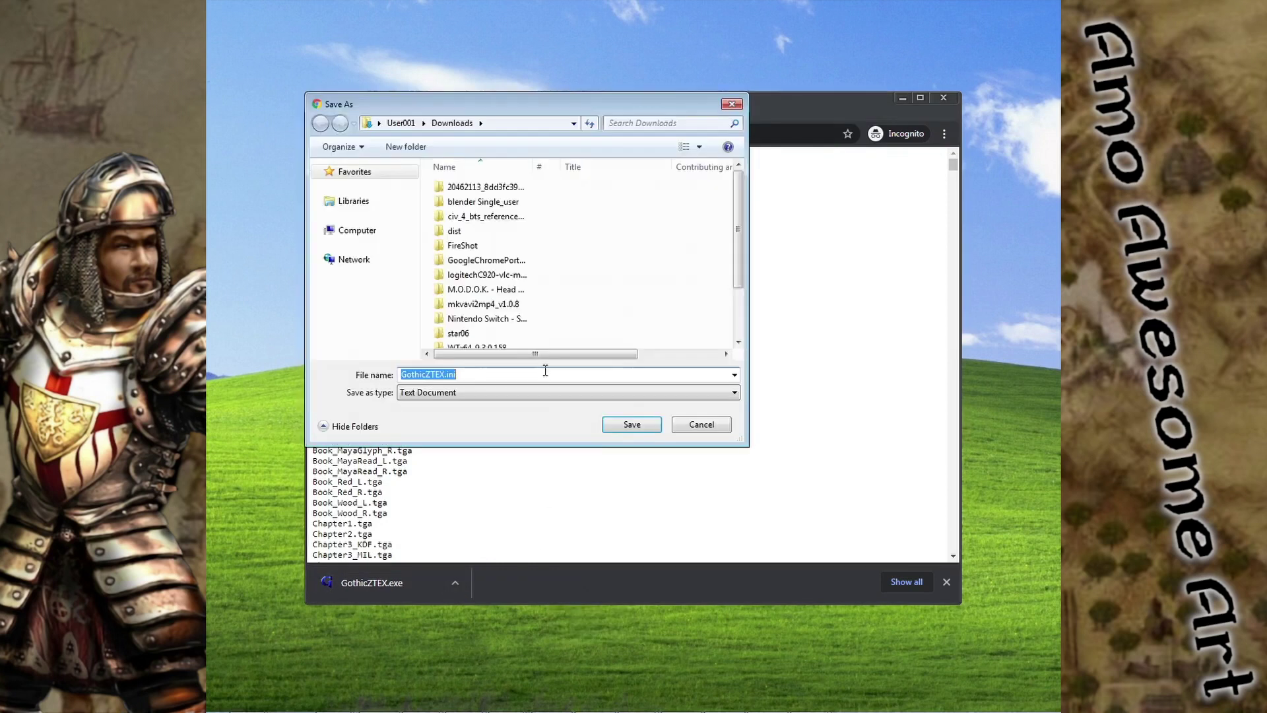
{"action": "left_click", "coordinate": [415, 394]}
{"action": "left_click", "coordinate": [415, 412]}
{"action": "left_click", "coordinate": [404, 374]}
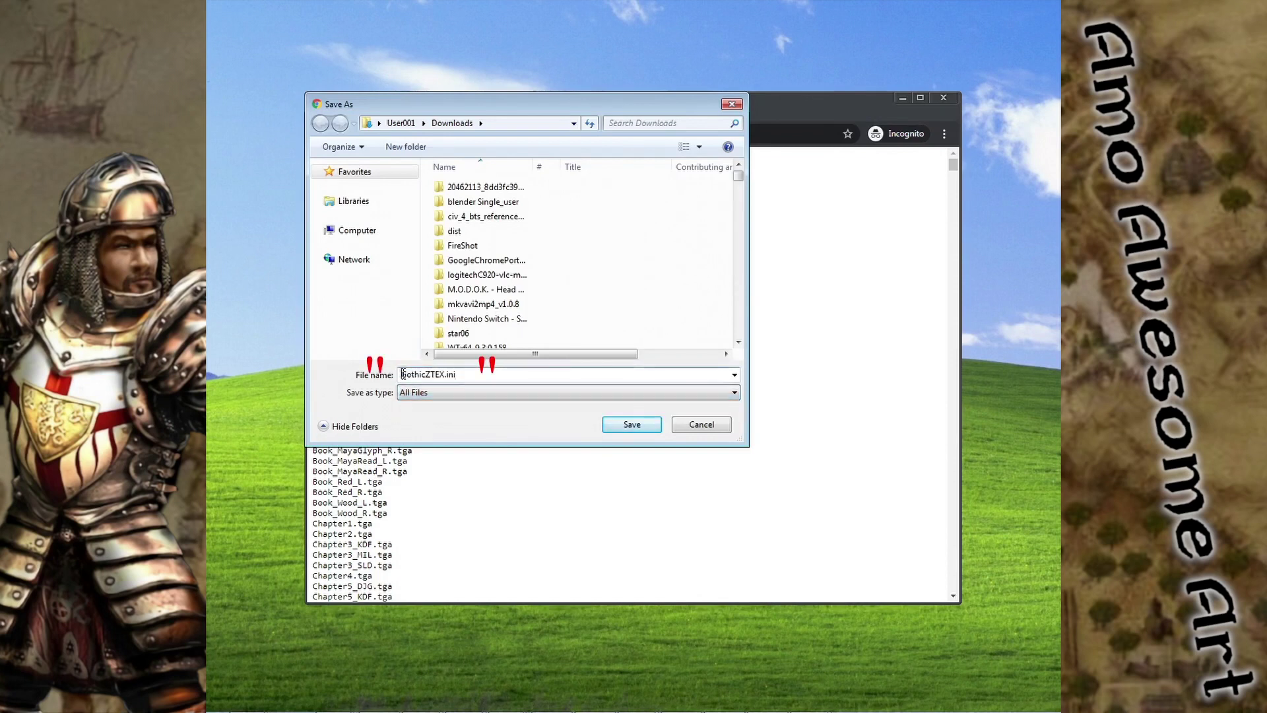
{"action": "type", "text": "\""}
{"action": "key", "text": "End"}
{"action": "type", "text": "\""}
{"action": "left_click", "coordinate": [631, 426]}
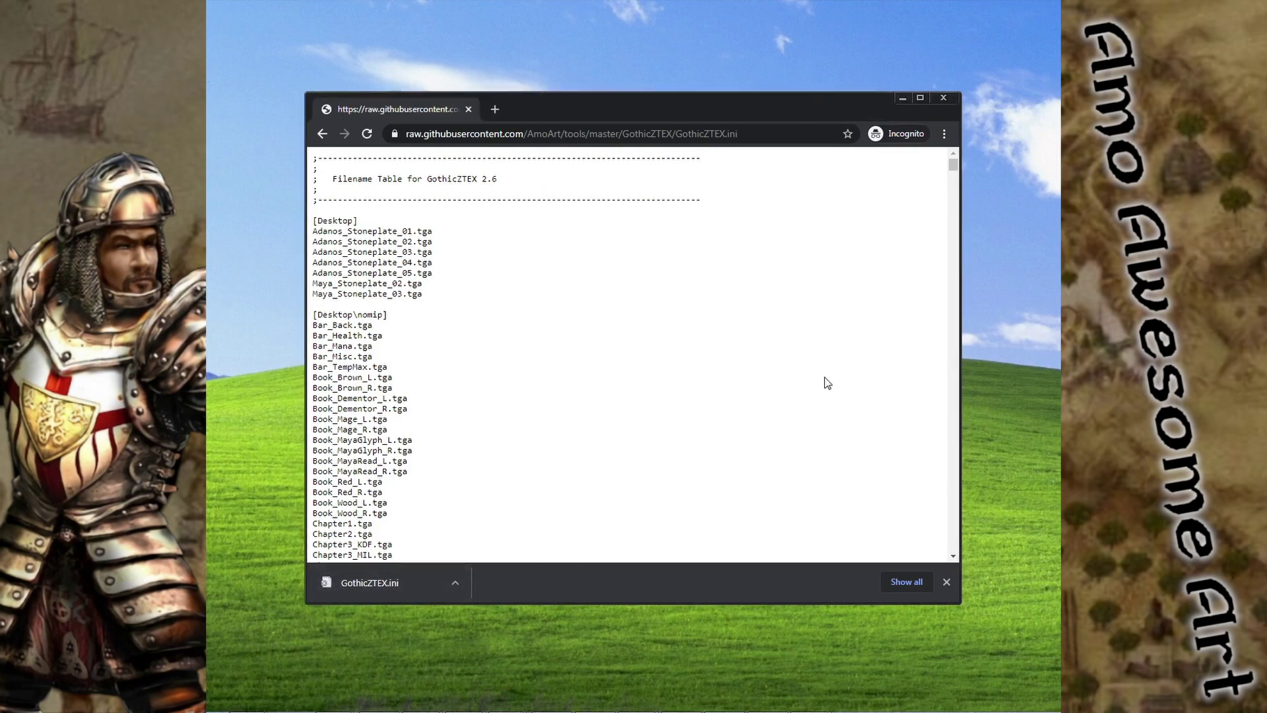
Create a new folder named ZTEX inside tools and open it
{"action": "left_click", "coordinate": [903, 98]}
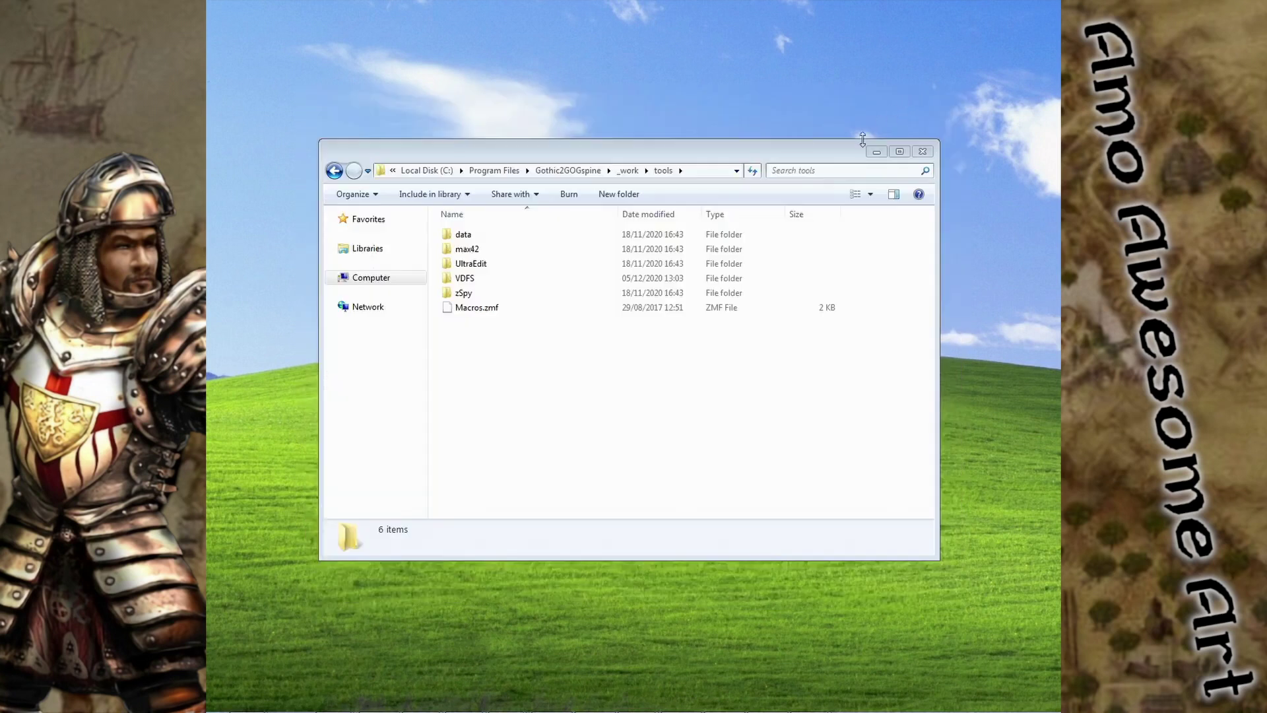
{"action": "left_click", "coordinate": [628, 196]}
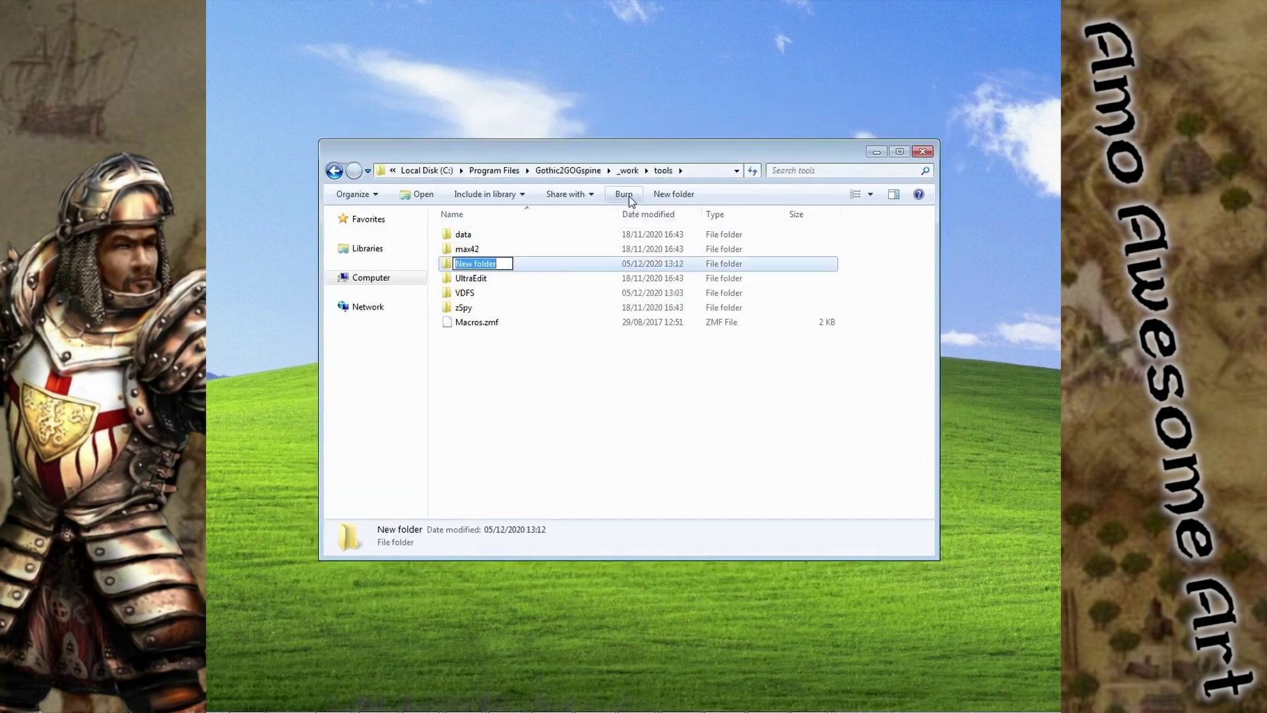
{"action": "type", "text": "ZTEX"}
{"action": "key", "text": "Return"}
{"action": "key", "text": "Return"}
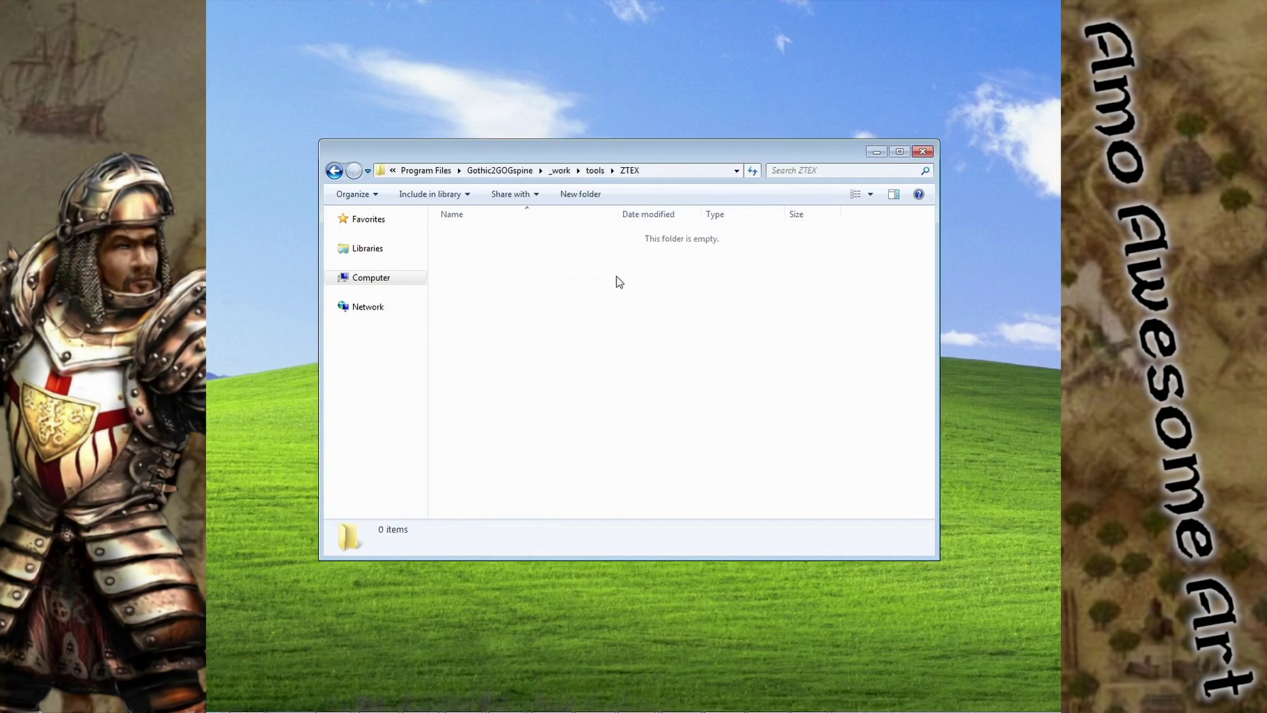
Paste both GothicZTEX files into ZTEX and run GothicZTEX.exe despite the warning
{"action": "right_click", "coordinate": [605, 312]}
{"action": "left_click", "coordinate": [656, 406]}
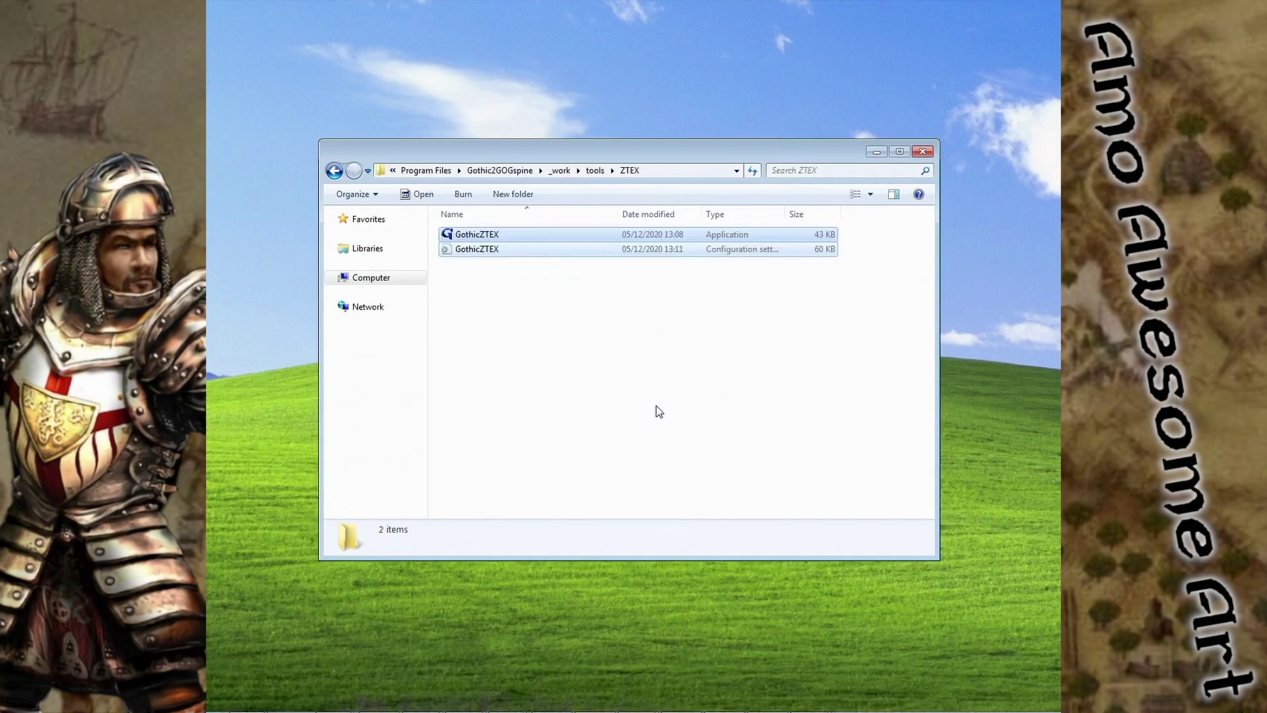
{"action": "left_click", "coordinate": [606, 347]}
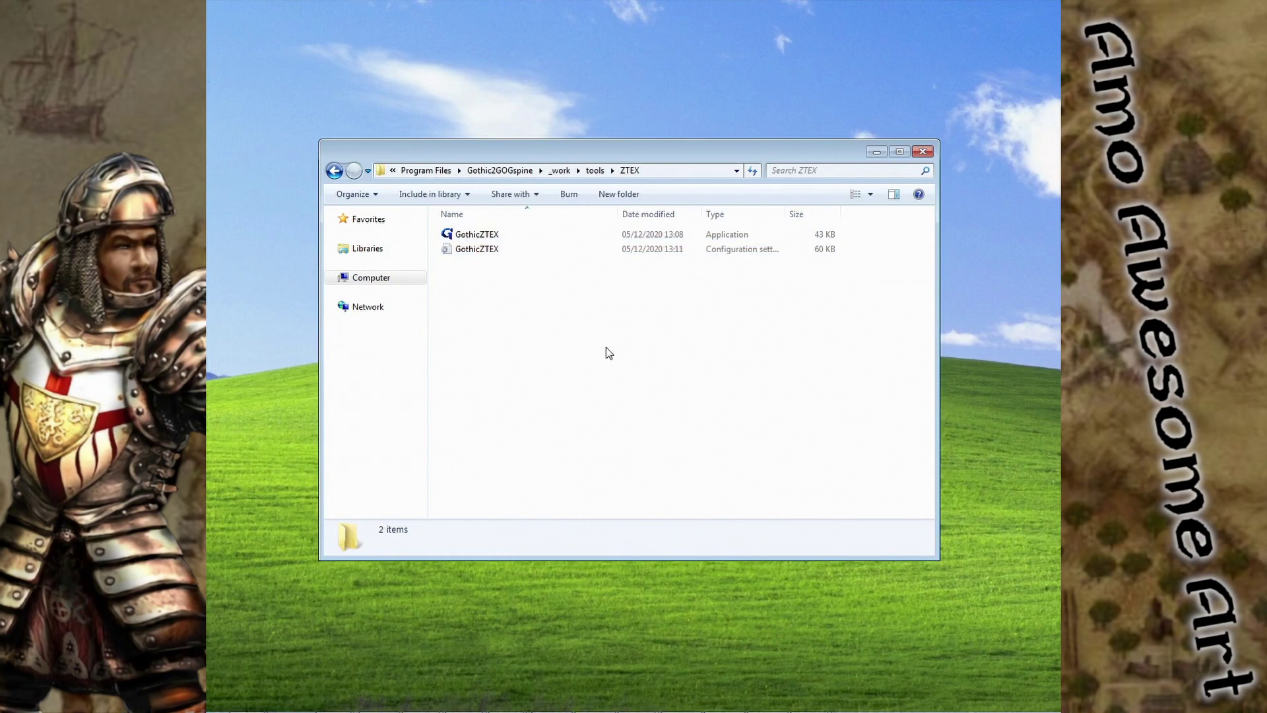
{"action": "double_click", "coordinate": [500, 239]}
{"action": "left_click", "coordinate": [681, 374]}
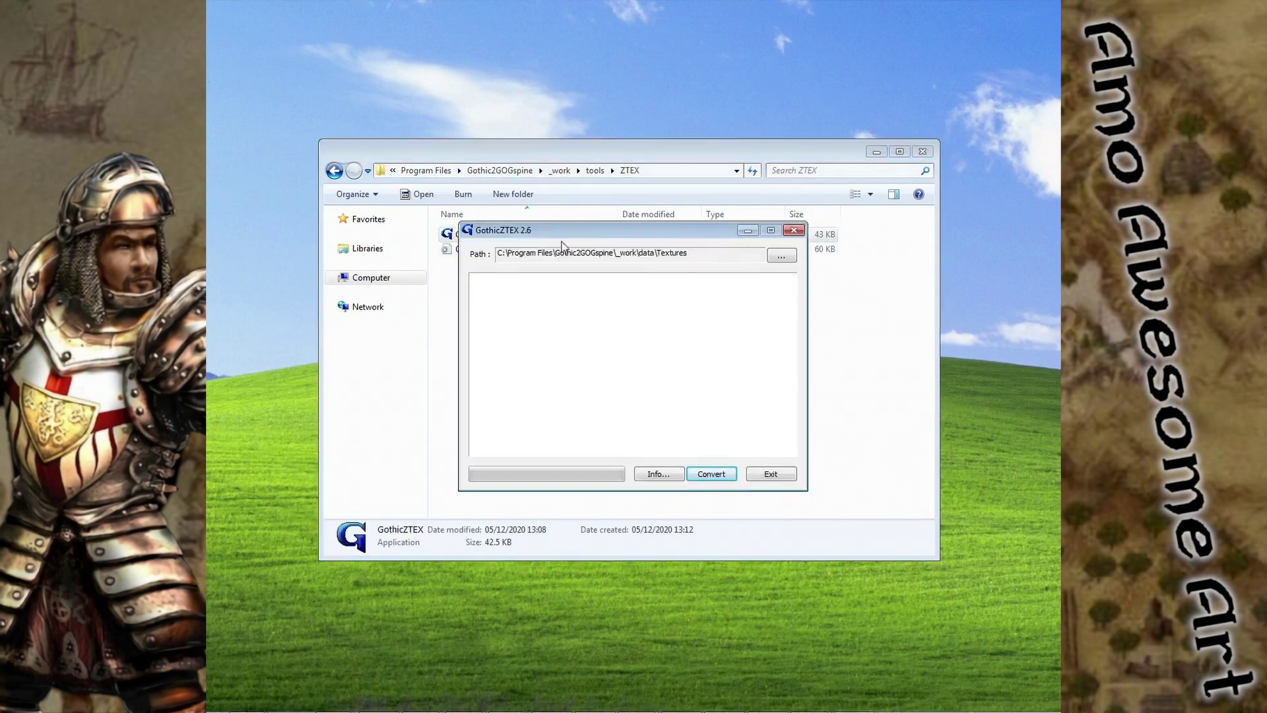
Set the path to tools\VDFS\TEXTURES, convert to TGA (2,769 processed, 0 errors), and exit
{"action": "left_click_drag", "start_coordinate": [620, 253], "coordinate": [689, 252]}
{"action": "left_click", "coordinate": [708, 249]}
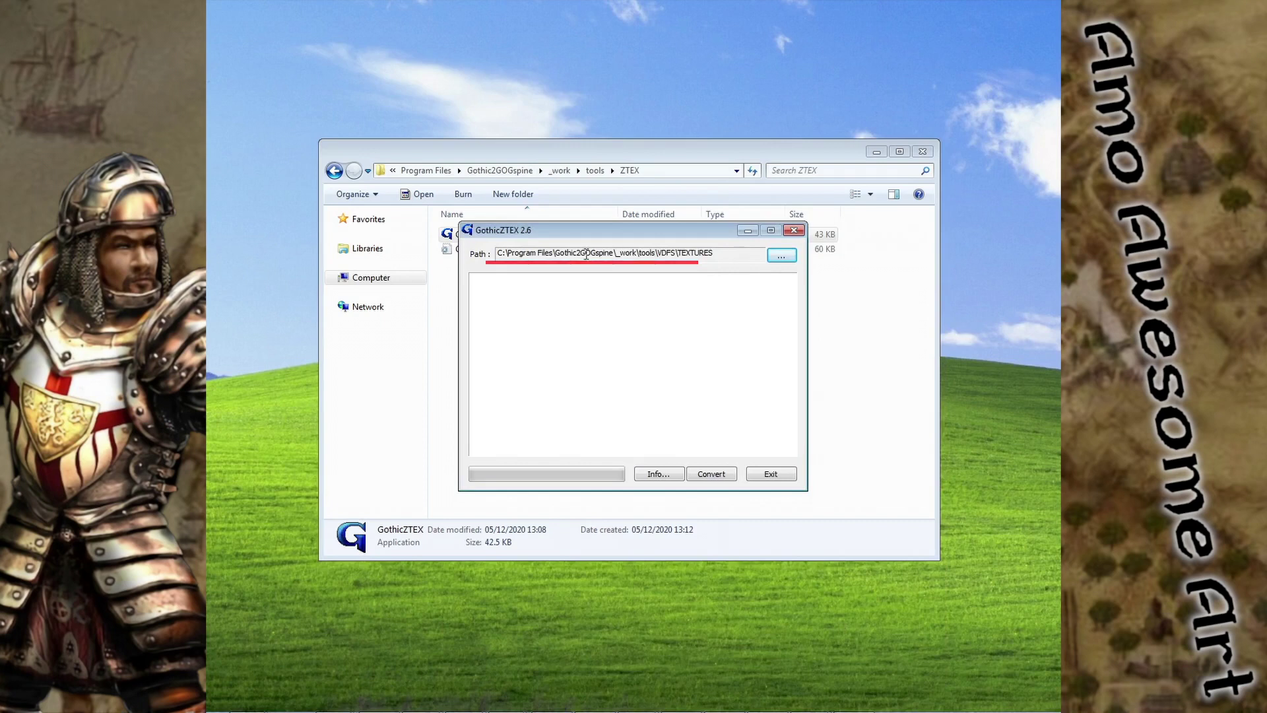
{"action": "mouse_move", "coordinate": [726, 254]}
{"action": "left_mouse_down"}
{"action": "mouse_move", "coordinate": [460, 259]}
{"action": "mouse_move", "coordinate": [750, 264]}
{"action": "mouse_move", "coordinate": [484, 272]}
{"action": "mouse_move", "coordinate": [734, 278]}
{"action": "left_mouse_up"}
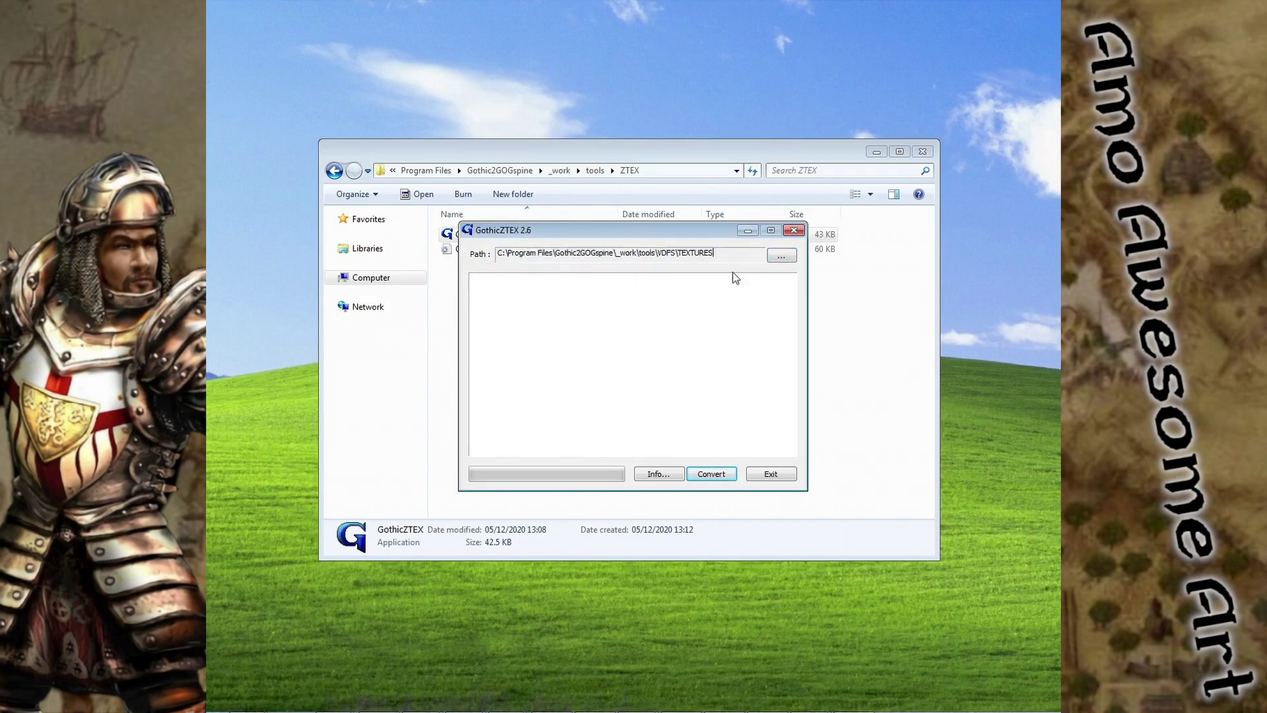
{"action": "left_click", "coordinate": [716, 476]}
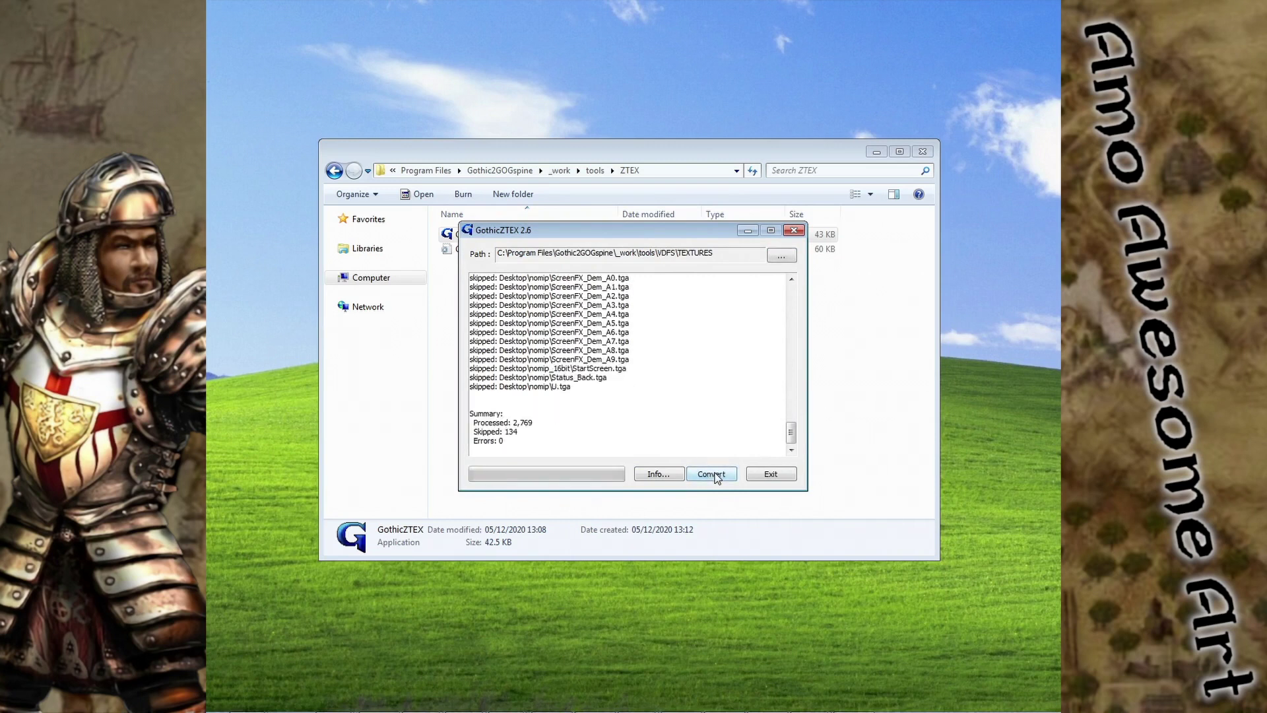
{"action": "left_click", "coordinate": [769, 475]}
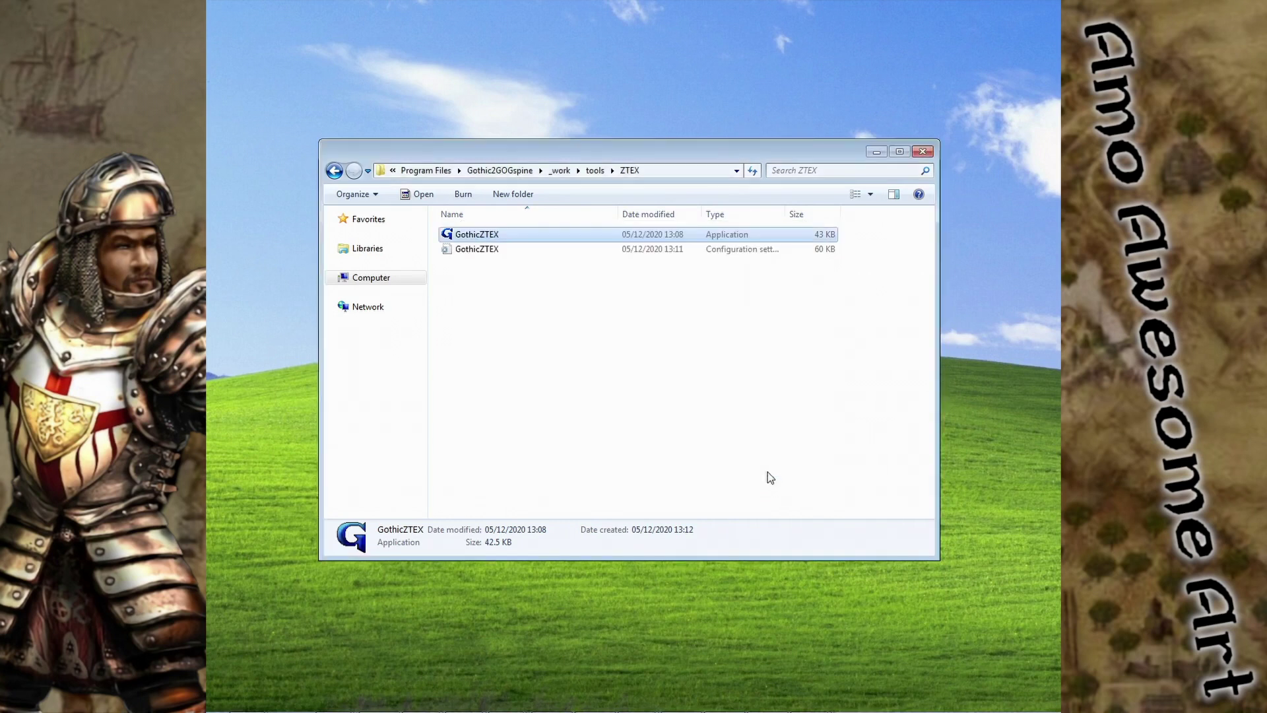
Navigate from tools to VDFS\TEXTURES\NPCs\Head
{"action": "left_click", "coordinate": [595, 170]}
{"action": "double_click", "coordinate": [520, 280]}
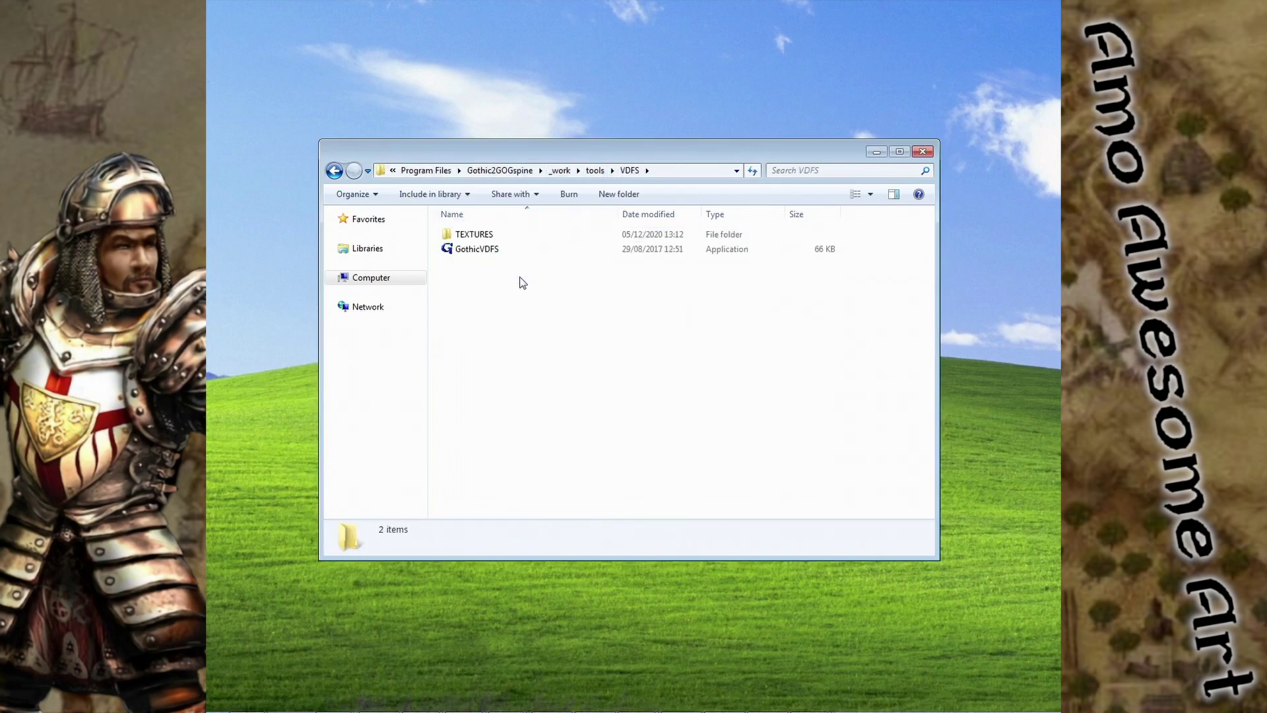
{"action": "double_click", "coordinate": [510, 235]}
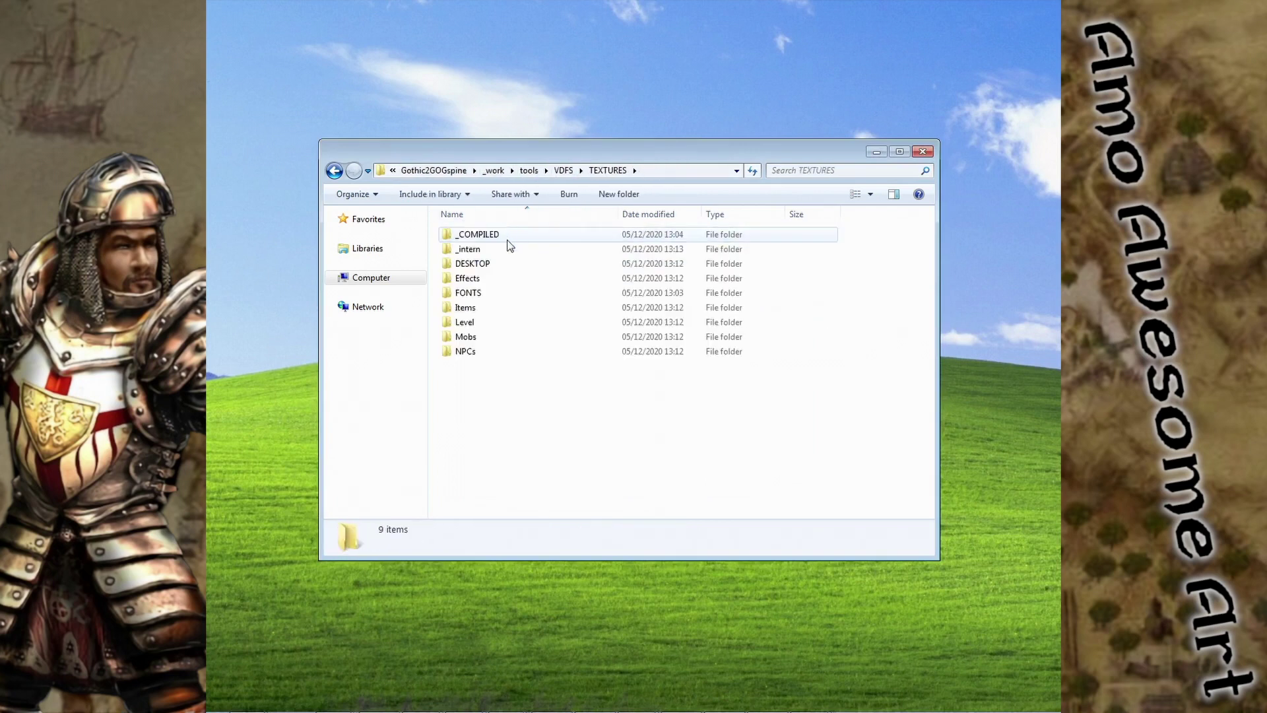
{"action": "left_click", "coordinate": [514, 265]}
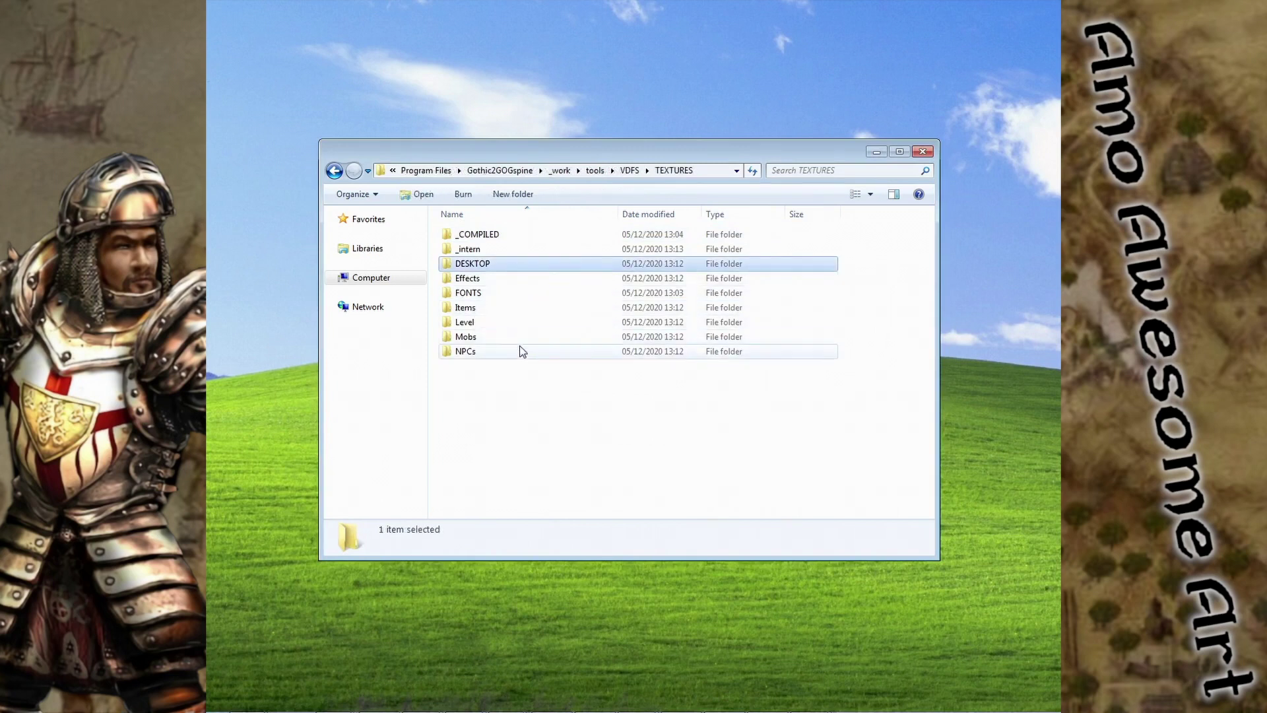
{"action": "double_click", "coordinate": [521, 351]}
{"action": "double_click", "coordinate": [516, 263]}
View the Hum_Head_V49_C0 face texture, then open its properties showing a 96.0 KB TGA
{"action": "scroll", "coordinate": [665, 338], "scroll_direction": "down", "scroll_amount": 6}
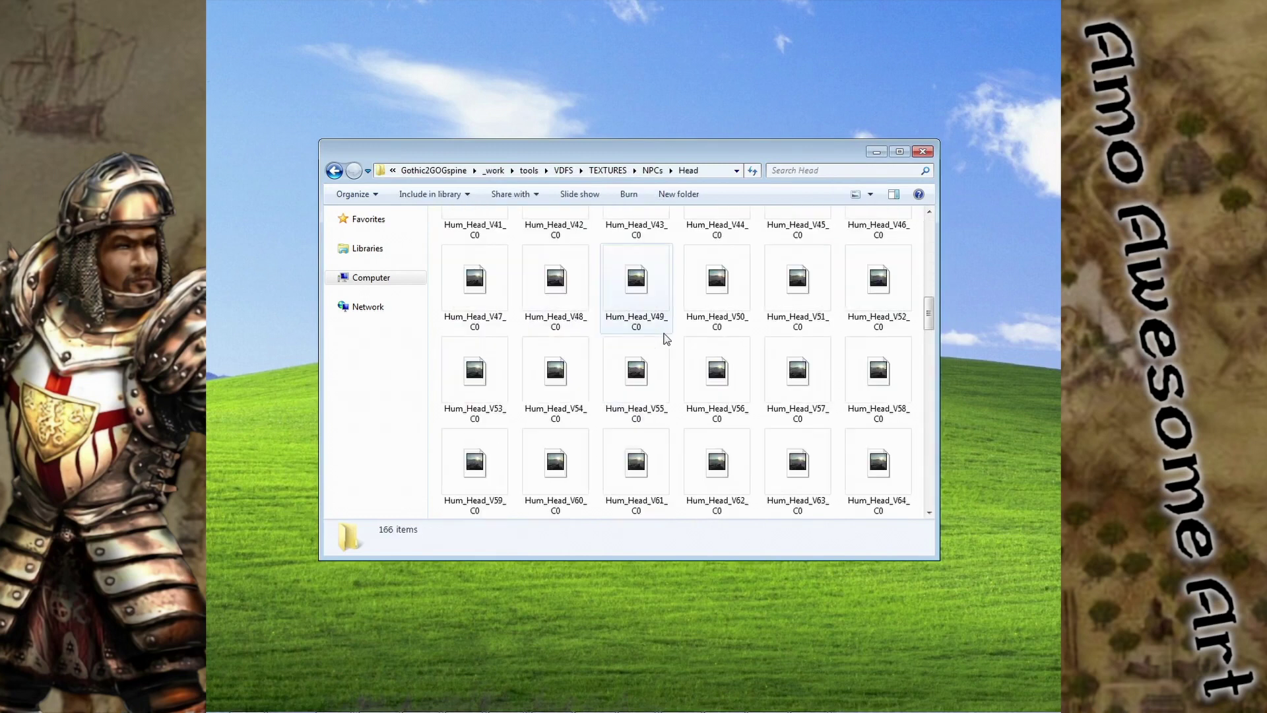
{"action": "left_click", "coordinate": [640, 295]}
{"action": "double_click", "coordinate": [640, 294]}
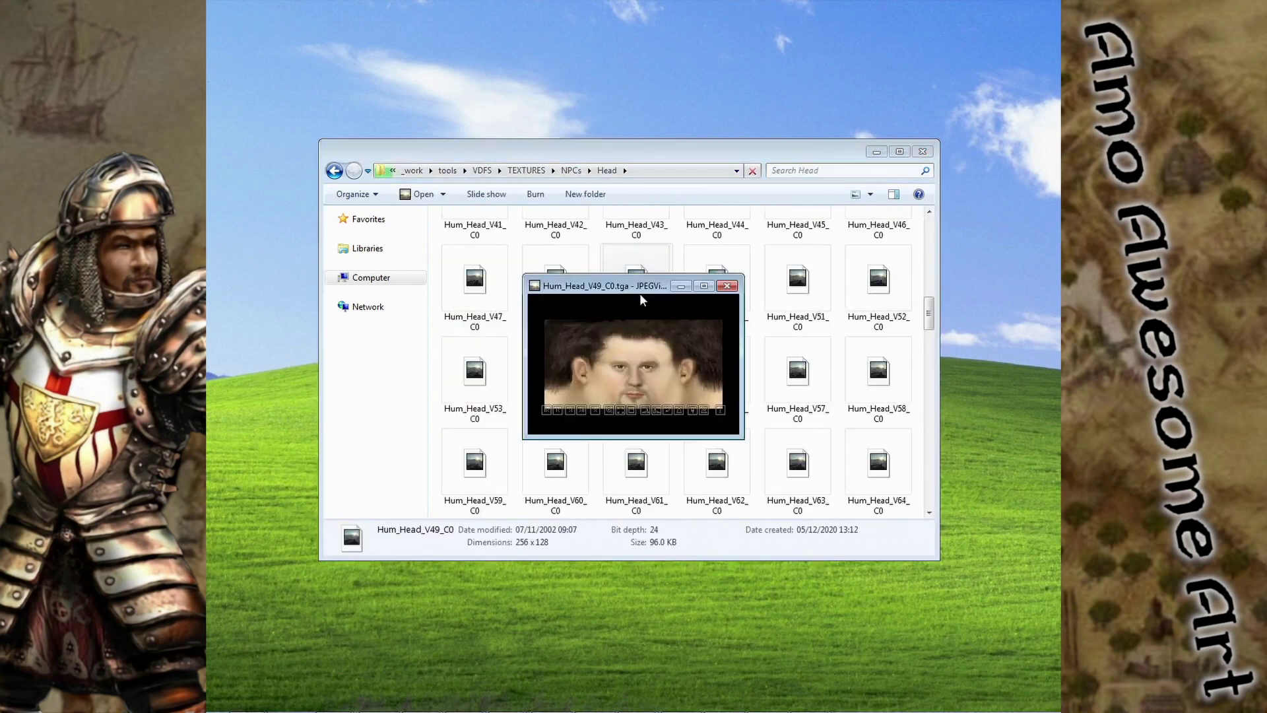
{"action": "left_click_drag", "start_coordinate": [641, 295], "coordinate": [489, 319]}
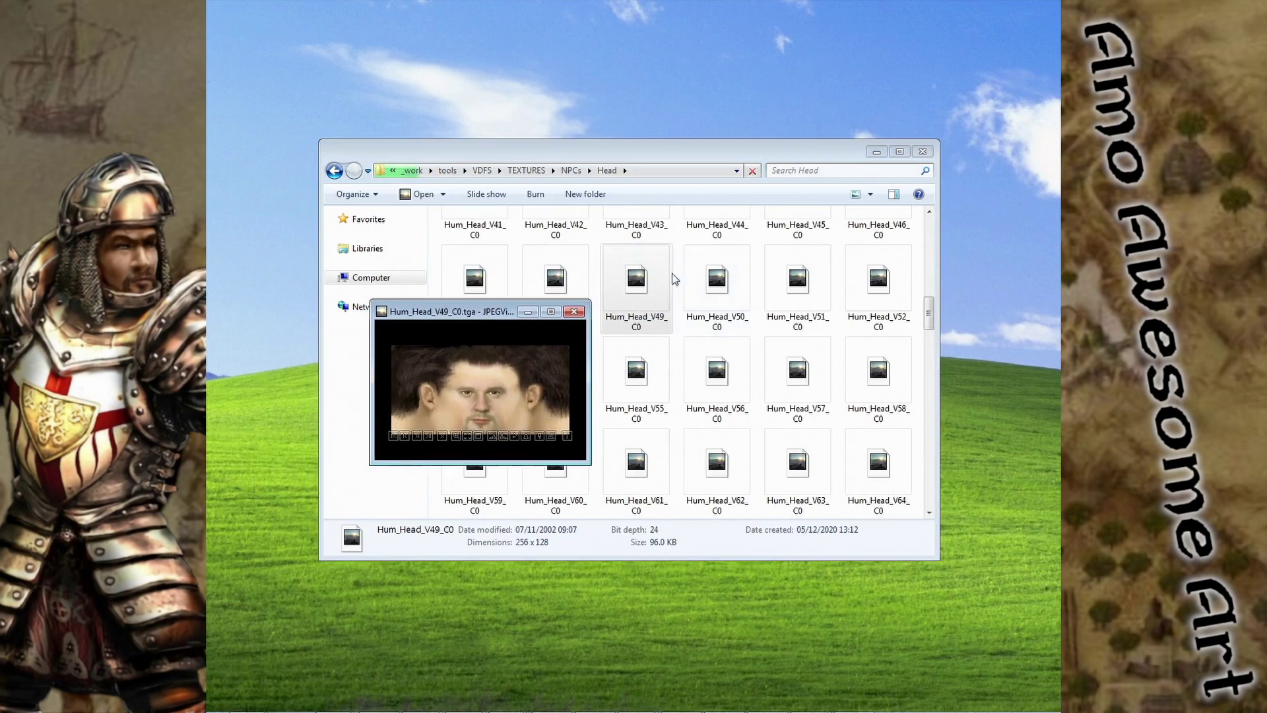
{"action": "key", "text": "Escape"}
{"action": "right_click", "coordinate": [650, 277]}
{"action": "left_click", "coordinate": [696, 627]}
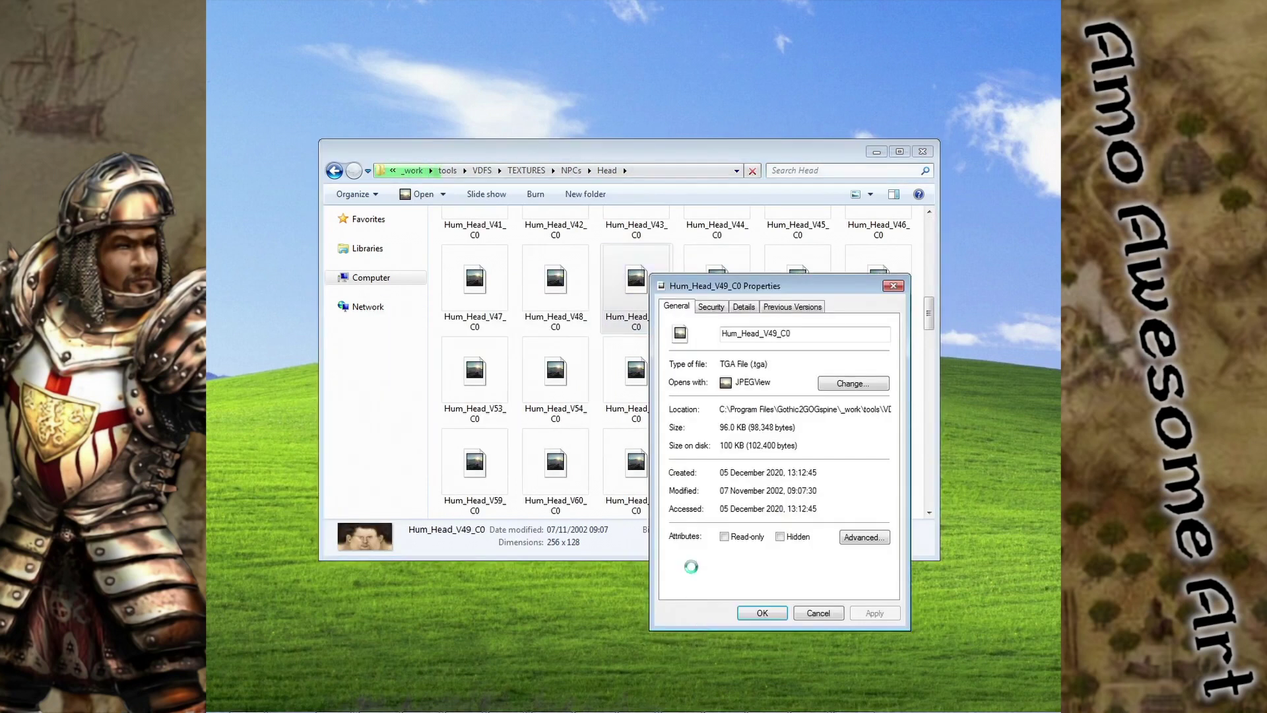